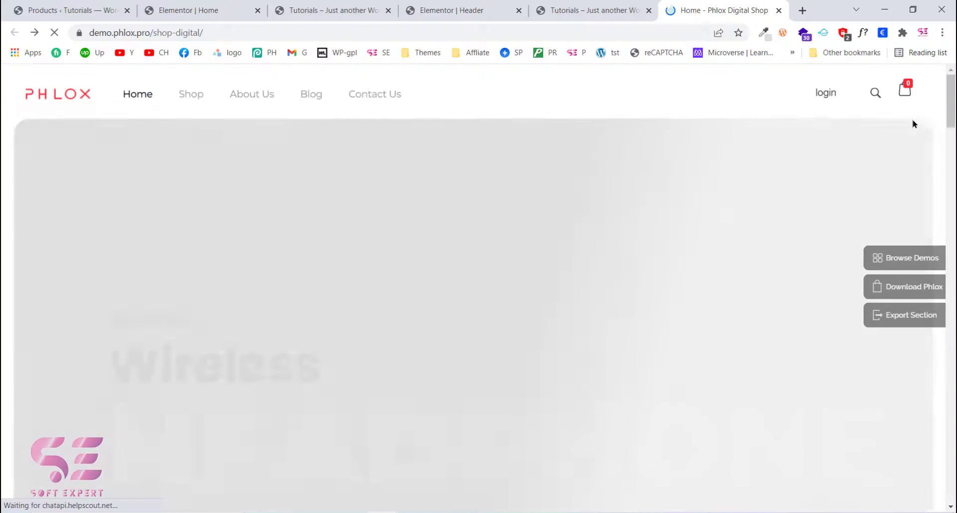
Browse the Digital Shop demo home page to the footer, then open the Wireless Audio System Multiroom 360 product
{"action": "scroll", "coordinate": [479, 274], "scroll_direction": "down", "scroll_amount": 10}
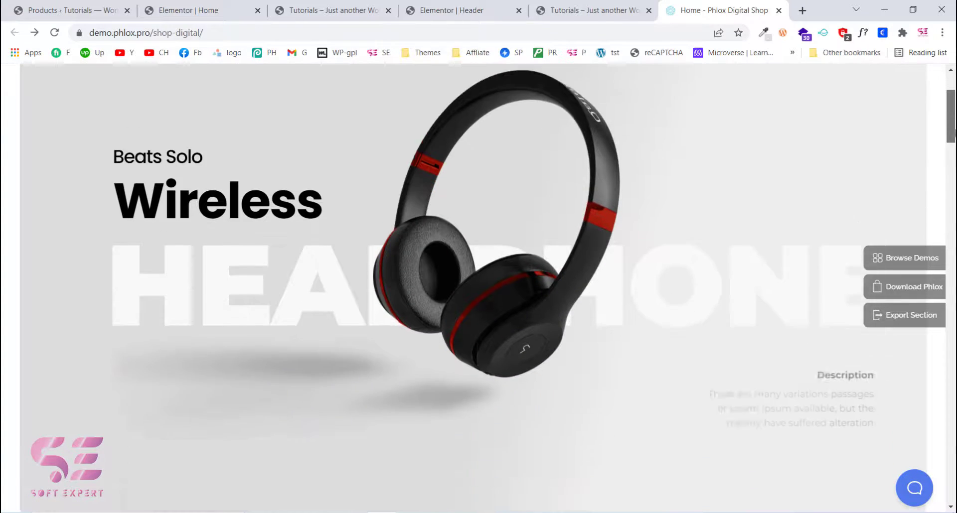
{"action": "scroll", "coordinate": [572, 397], "scroll_direction": "down", "scroll_amount": 4}
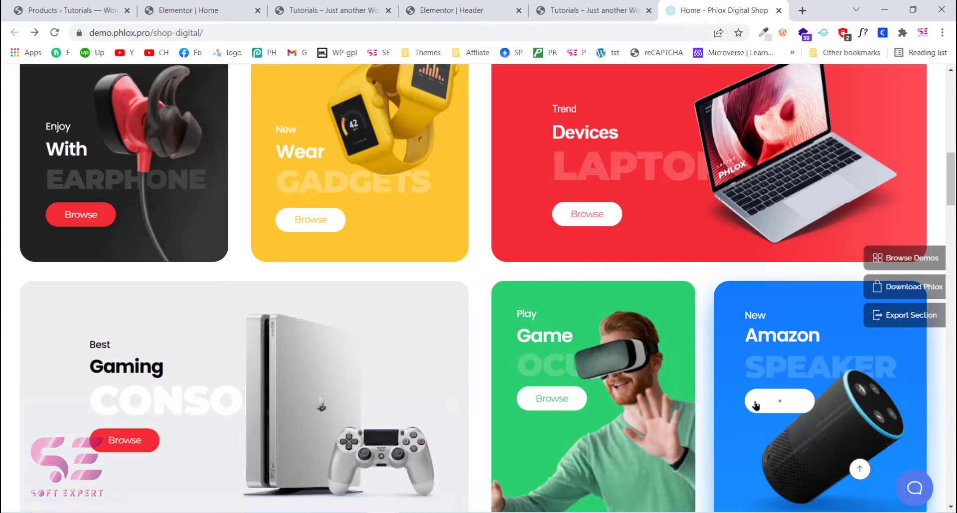
{"action": "left_click_drag", "start_coordinate": [952, 189], "coordinate": [953, 247]}
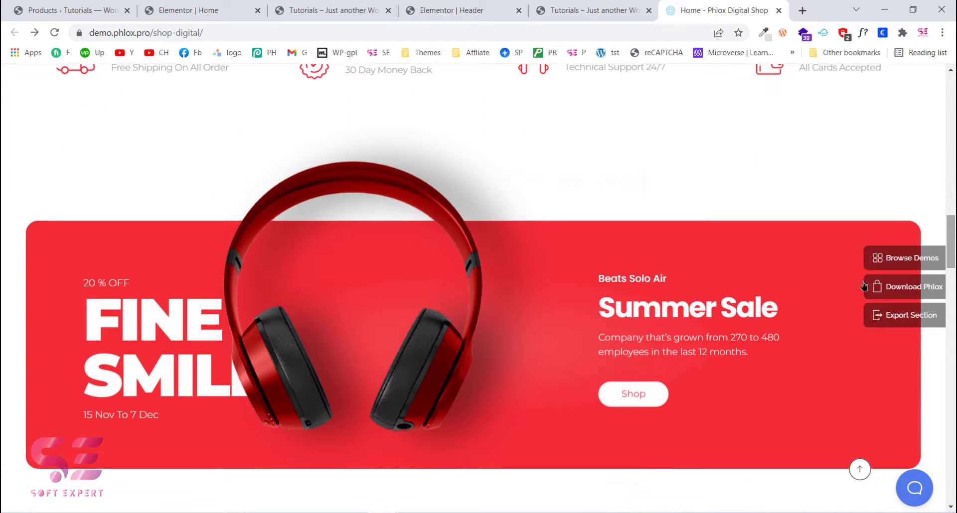
{"action": "scroll", "coordinate": [657, 342], "scroll_direction": "down", "scroll_amount": 7}
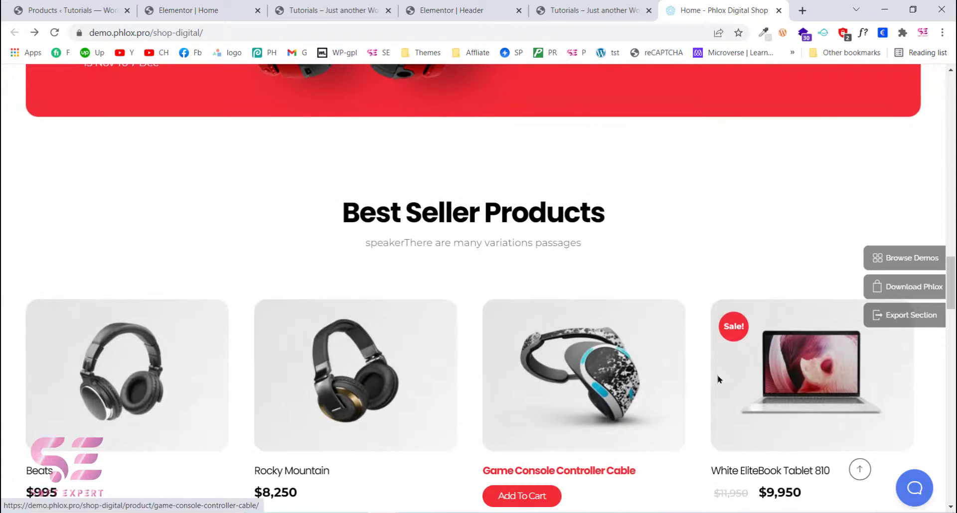
{"action": "scroll", "coordinate": [718, 376], "scroll_direction": "down", "scroll_amount": 12}
{"action": "scroll", "coordinate": [736, 382], "scroll_direction": "down", "scroll_amount": 11}
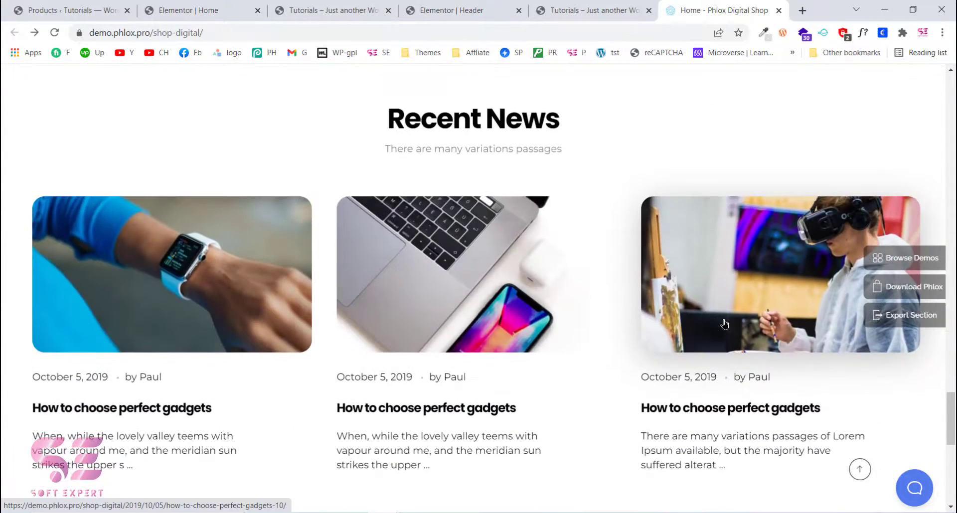
{"action": "scroll", "coordinate": [449, 413], "scroll_direction": "down", "scroll_amount": 10}
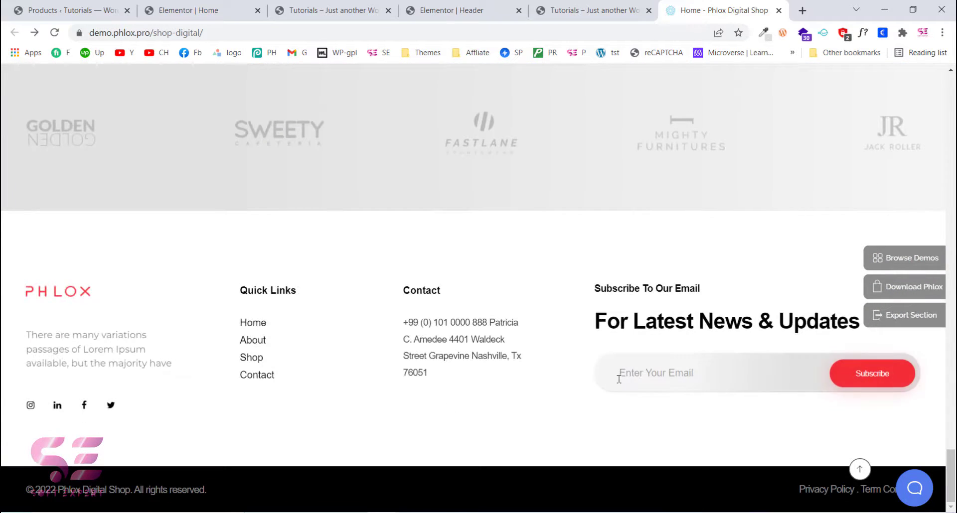
{"action": "scroll", "coordinate": [619, 378], "scroll_direction": "up", "scroll_amount": 20}
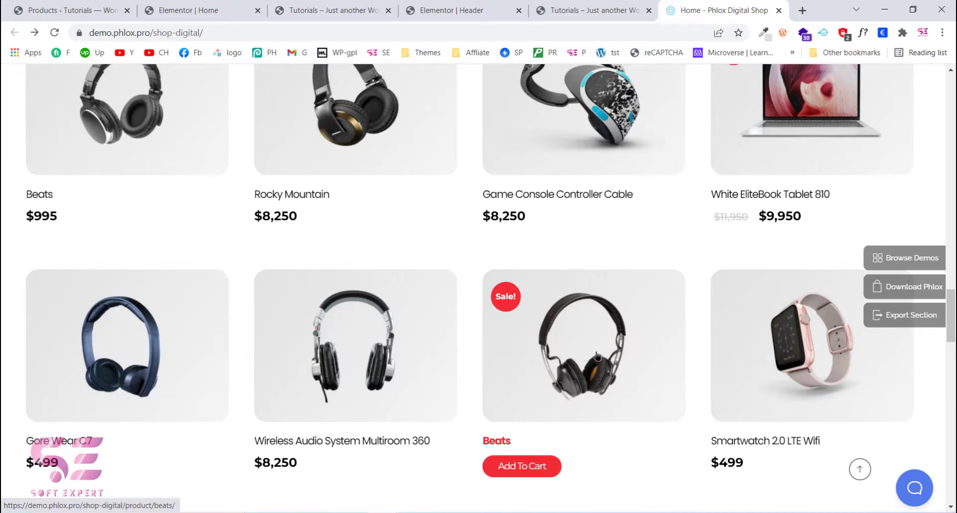
{"action": "left_click", "coordinate": [362, 345]}
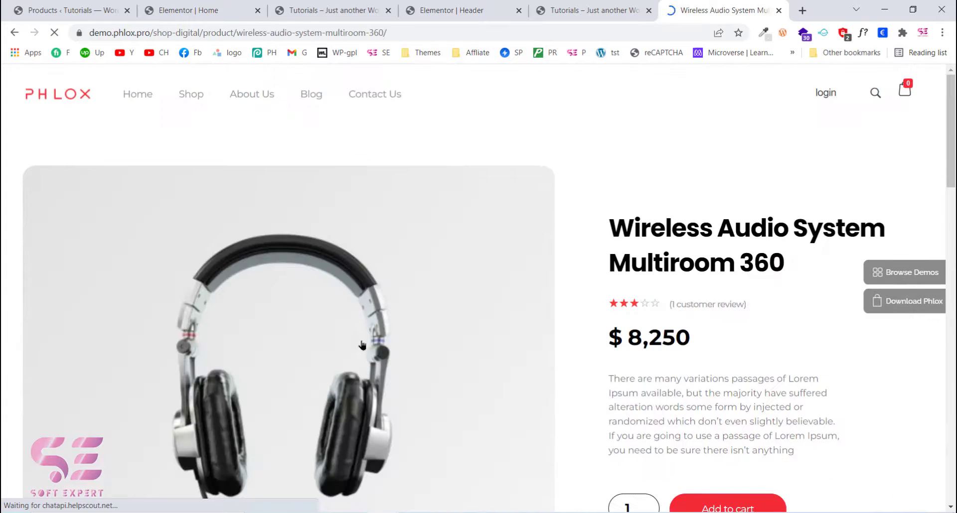
Add three Multiroom 360 units to the cart, view the $24,750 cart, then reload the page
{"action": "scroll", "coordinate": [404, 429], "scroll_direction": "down", "scroll_amount": 4}
{"action": "left_click", "coordinate": [643, 314]}
{"action": "left_click", "coordinate": [644, 314]}
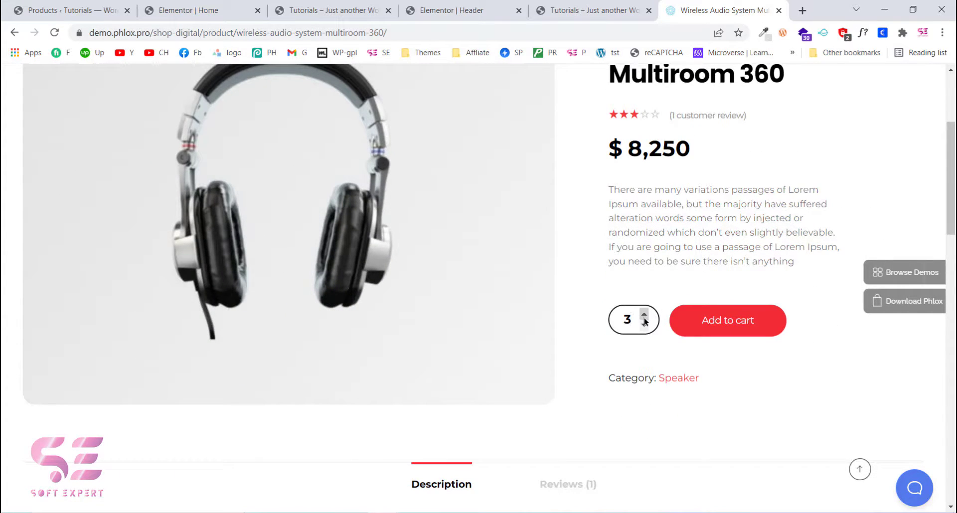
{"action": "left_click", "coordinate": [690, 321]}
{"action": "mouse_move", "coordinate": [913, 101]}
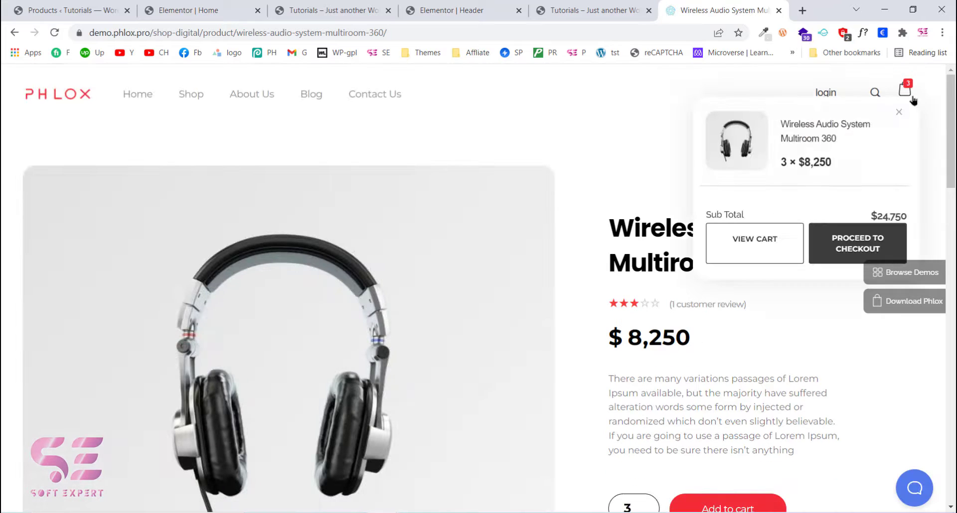
{"action": "left_click", "coordinate": [753, 244]}
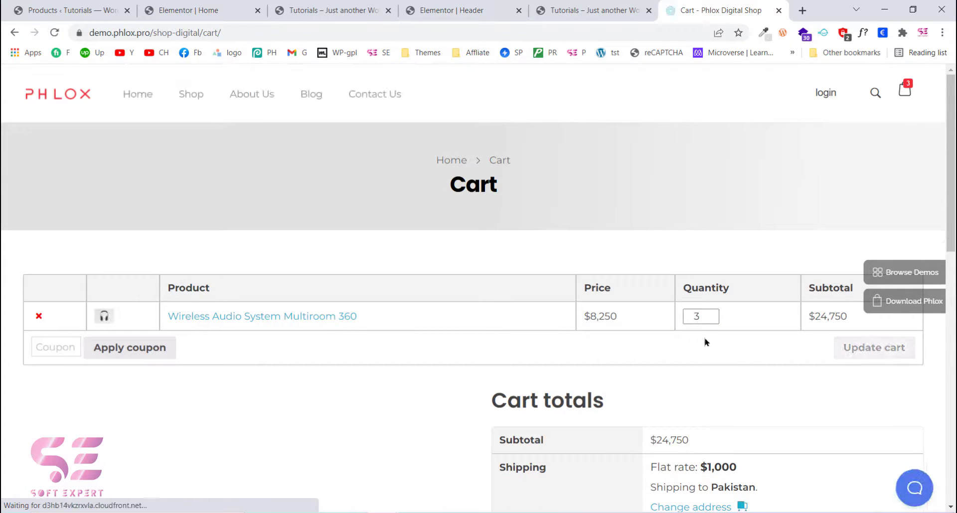
{"action": "left_click", "coordinate": [49, 35]}
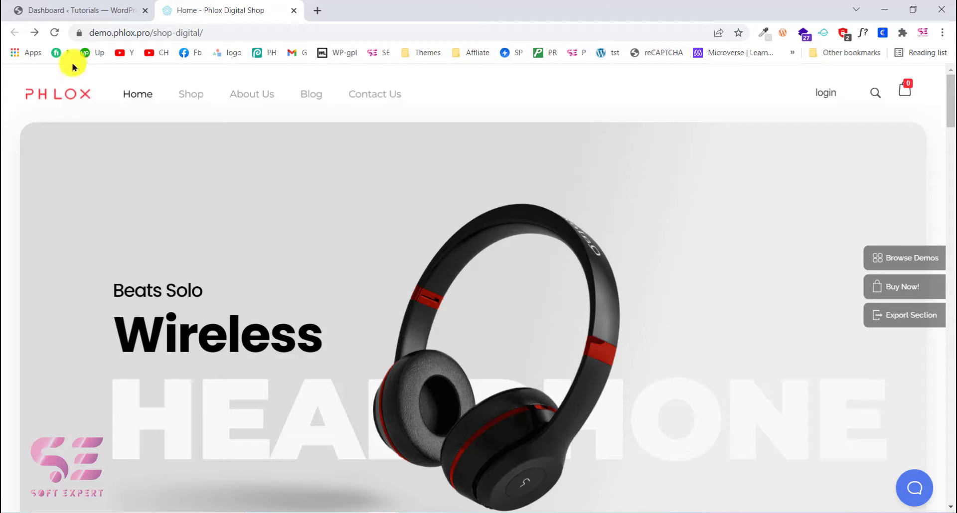
{"action": "left_click", "coordinate": [58, 34]}
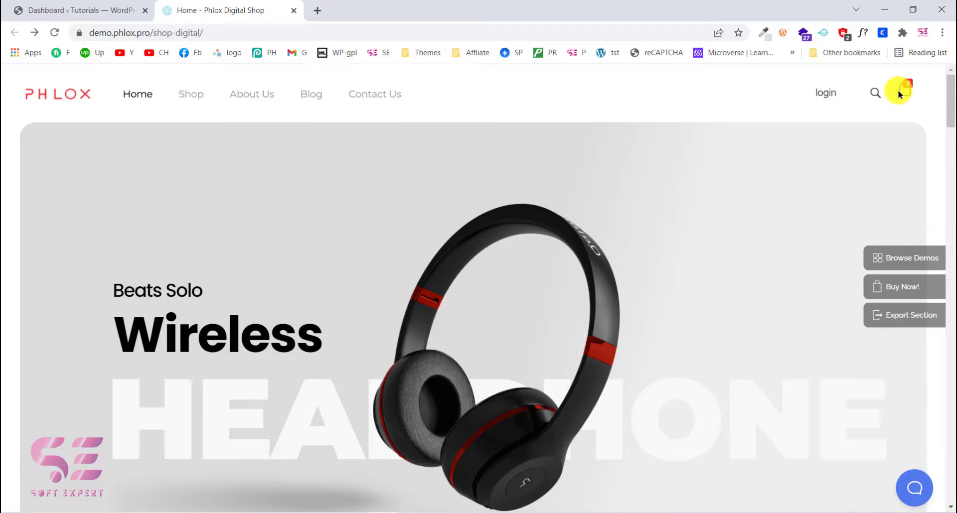
{"action": "mouse_move", "coordinate": [903, 94]}
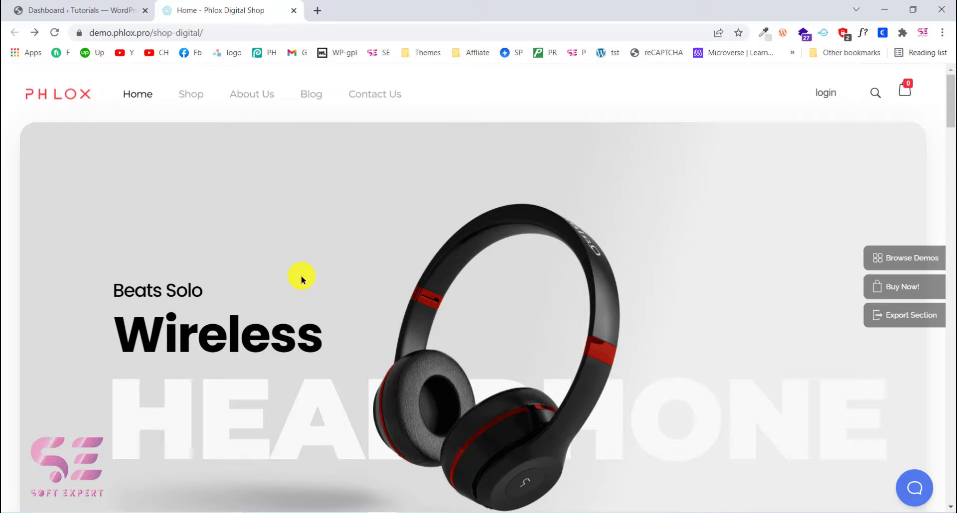
{"action": "scroll", "coordinate": [302, 275], "scroll_direction": "down", "scroll_amount": 5}
{"action": "scroll", "coordinate": [301, 279], "scroll_direction": "down", "scroll_amount": 9}
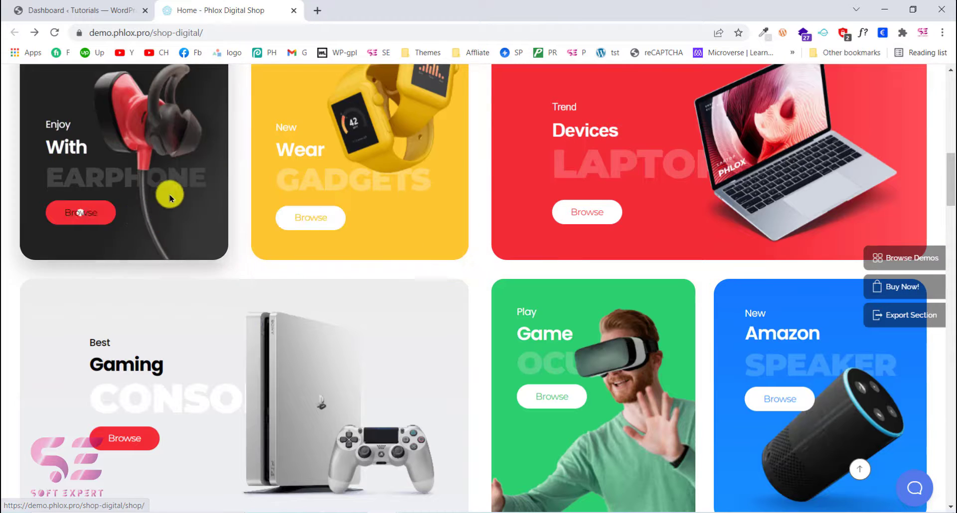
{"action": "scroll", "coordinate": [208, 346], "scroll_direction": "down", "scroll_amount": 1}
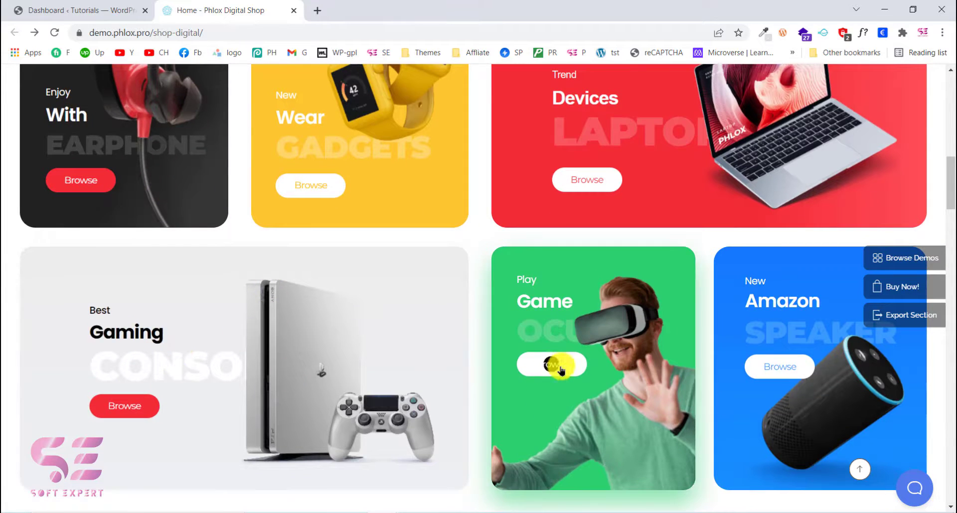
{"action": "scroll", "coordinate": [561, 368], "scroll_direction": "down", "scroll_amount": 5}
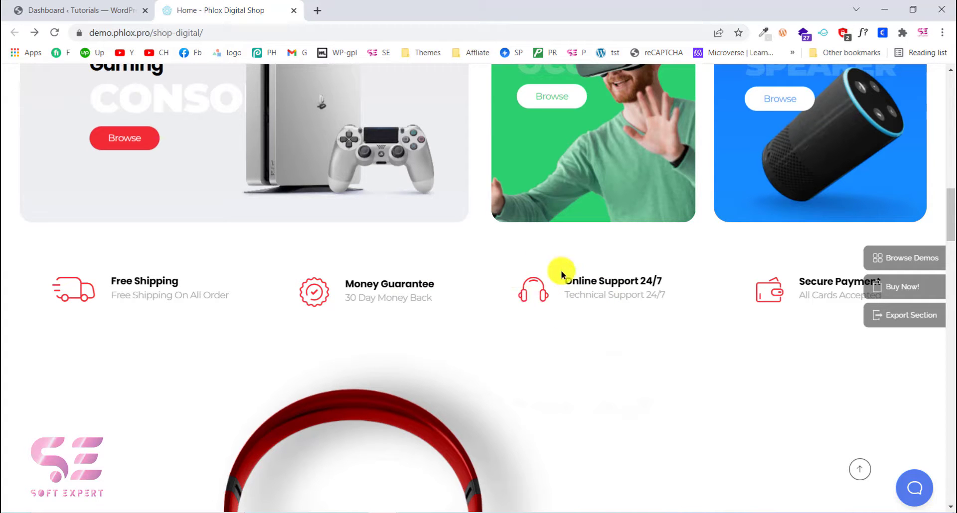
{"action": "scroll", "coordinate": [553, 328], "scroll_direction": "down", "scroll_amount": 4}
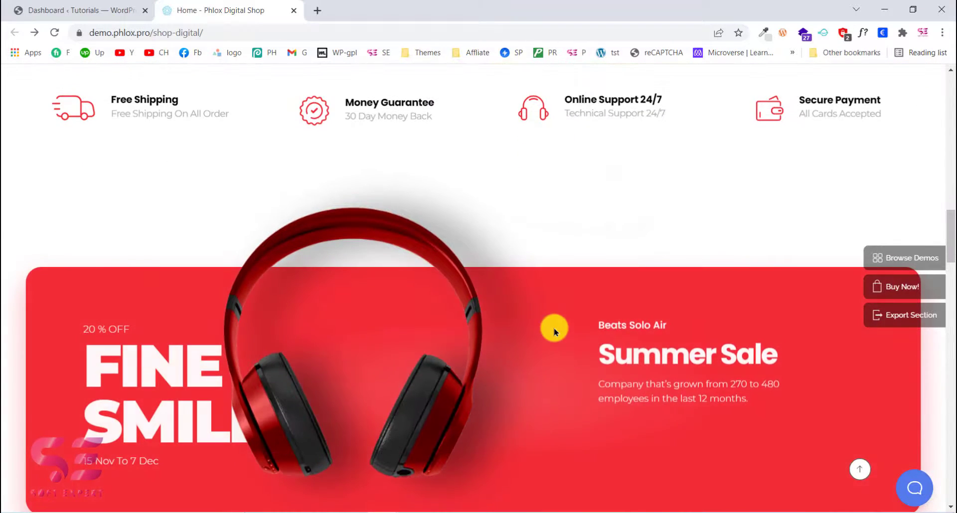
{"action": "scroll", "coordinate": [516, 355], "scroll_direction": "down", "scroll_amount": 1}
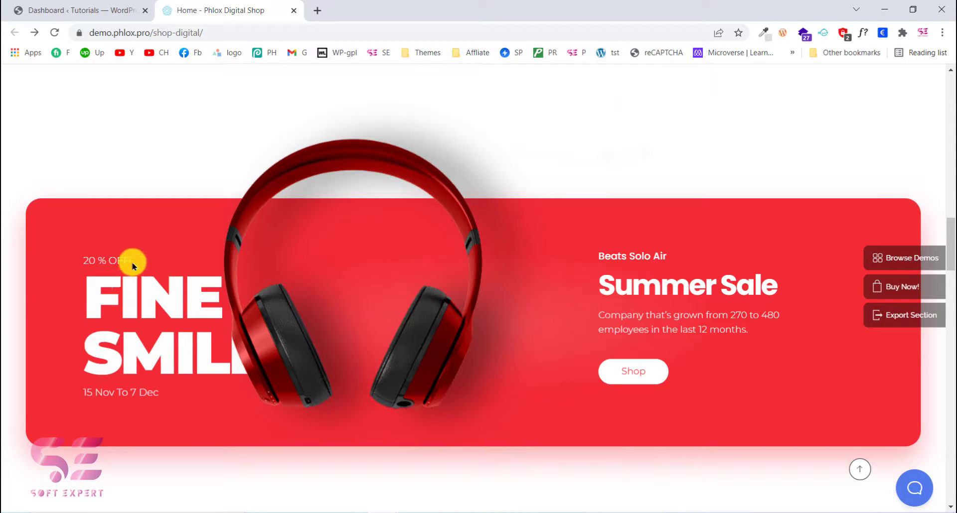
{"action": "scroll", "coordinate": [147, 320], "scroll_direction": "down", "scroll_amount": 9}
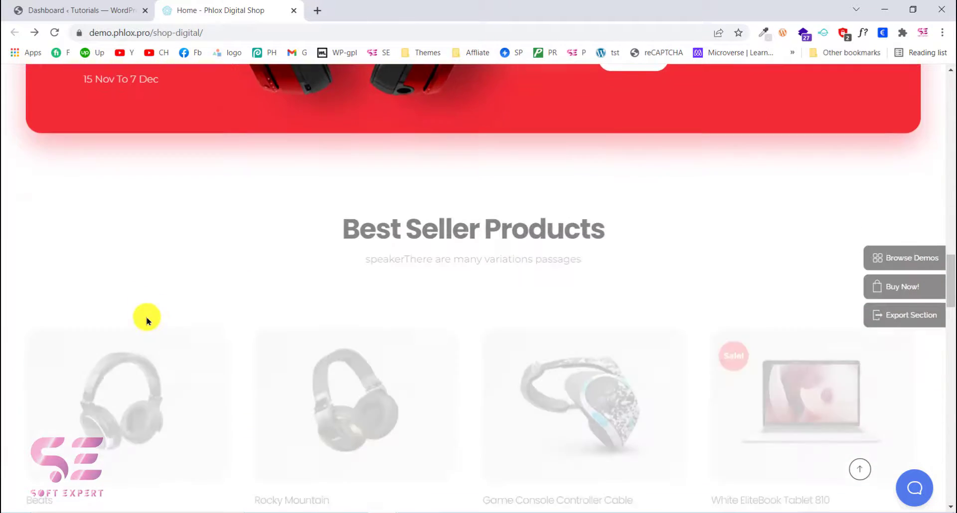
{"action": "scroll", "coordinate": [147, 320], "scroll_direction": "down", "scroll_amount": 1}
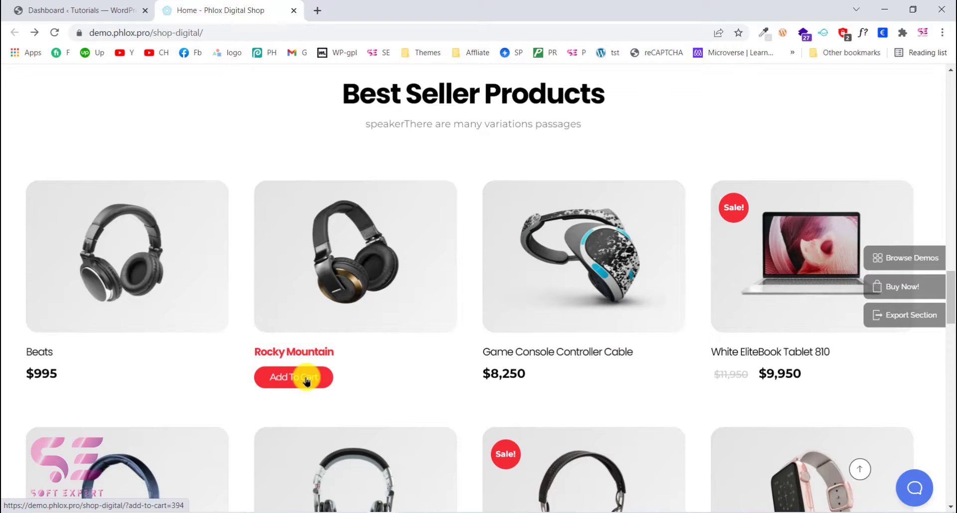
Open the Rocky Mountain product page and read through its description
{"action": "left_click", "coordinate": [351, 254]}
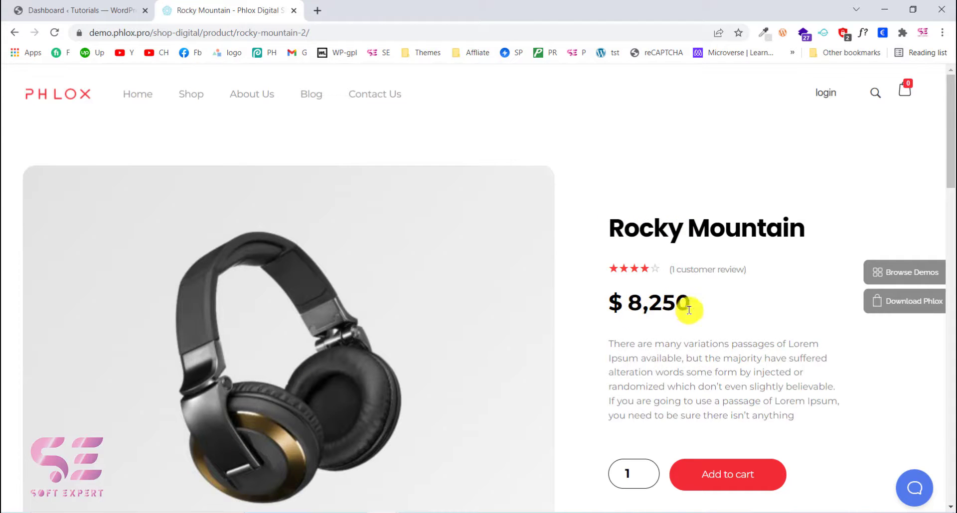
{"action": "scroll", "coordinate": [651, 368], "scroll_direction": "down", "scroll_amount": 1}
{"action": "left_click_drag", "start_coordinate": [620, 321], "coordinate": [672, 332]}
{"action": "left_click", "coordinate": [672, 331]}
{"action": "scroll", "coordinate": [673, 332], "scroll_direction": "down", "scroll_amount": 4}
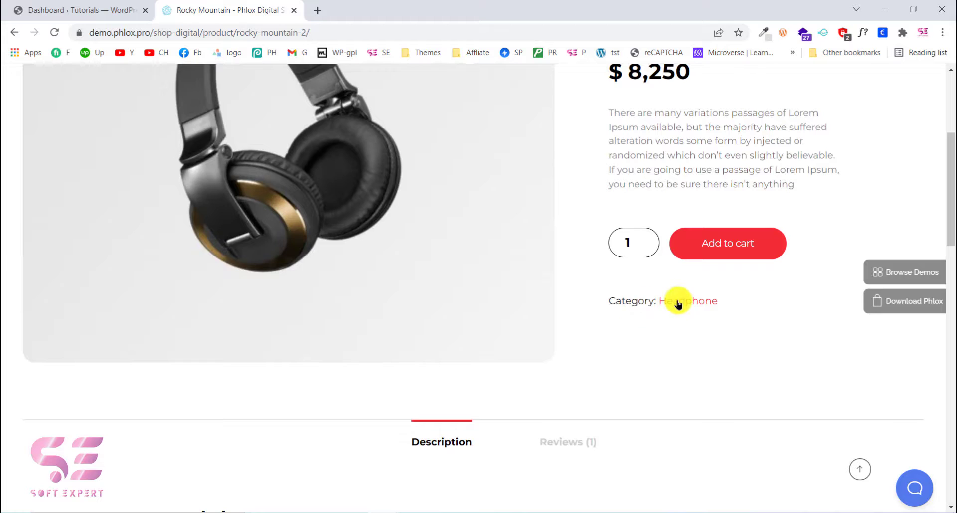
{"action": "scroll", "coordinate": [519, 363], "scroll_direction": "down", "scroll_amount": 4}
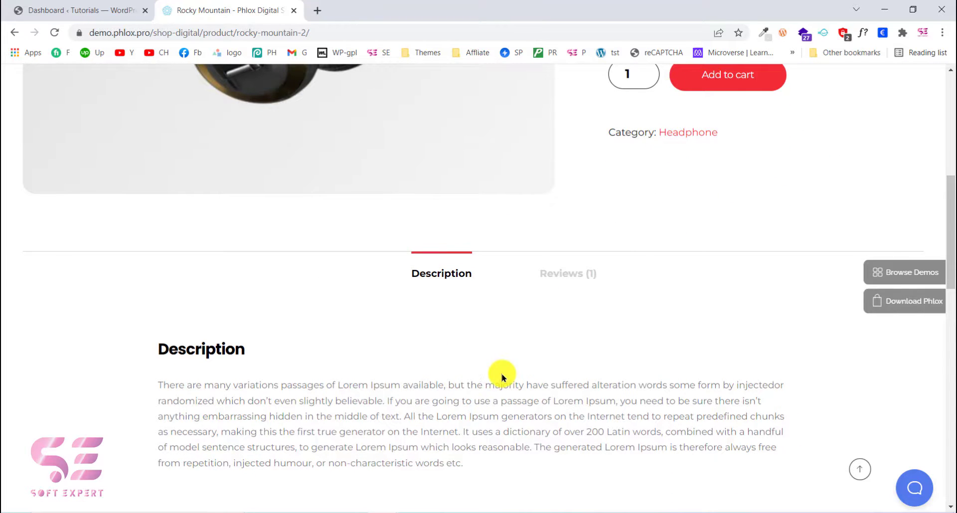
{"action": "scroll", "coordinate": [502, 378], "scroll_direction": "down", "scroll_amount": 2}
Show Rocky Mountain's one customer review, scroll to the footer, and go back to the shop home
{"action": "left_click", "coordinate": [563, 196]}
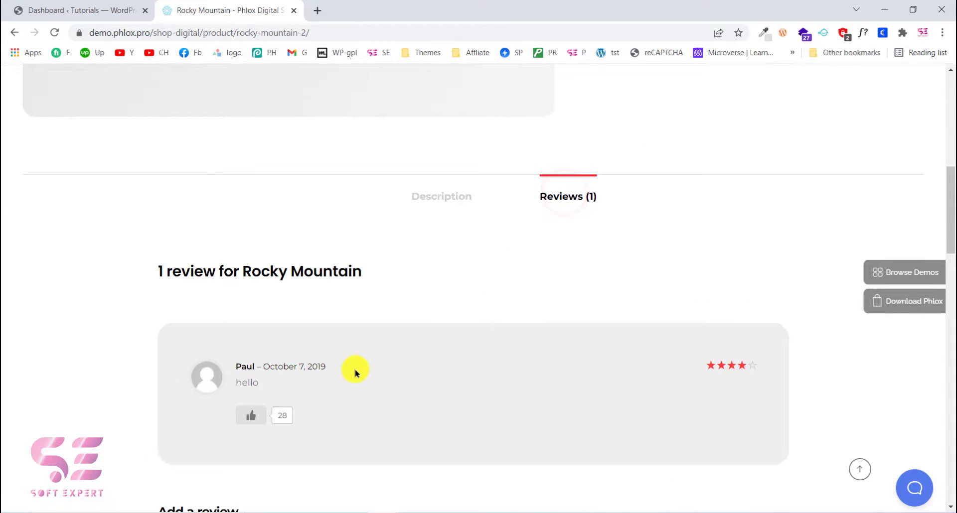
{"action": "scroll", "coordinate": [355, 372], "scroll_direction": "down", "scroll_amount": 9}
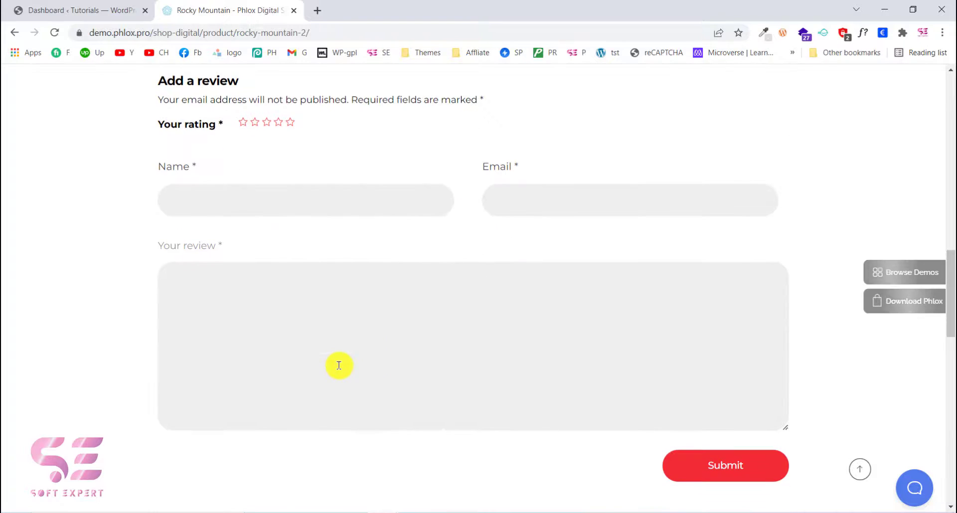
{"action": "scroll", "coordinate": [409, 328], "scroll_direction": "down", "scroll_amount": 1}
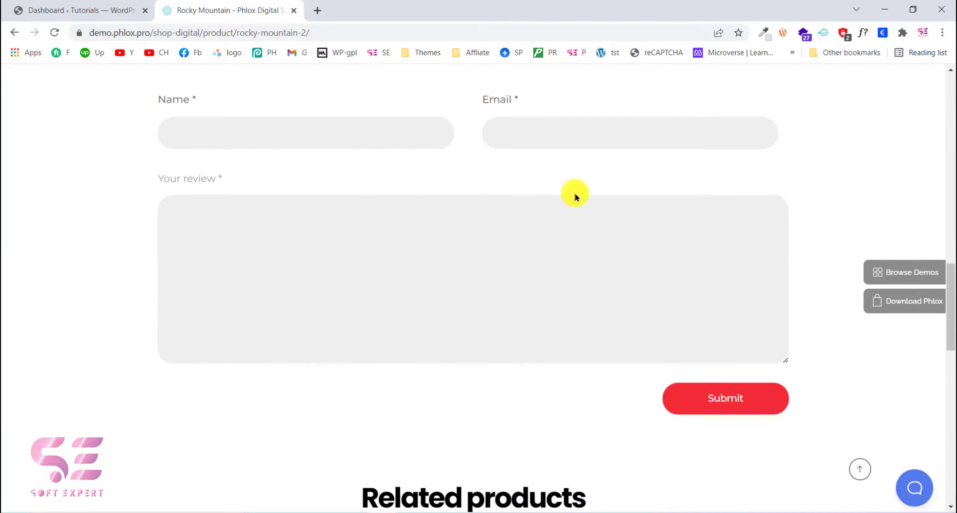
{"action": "scroll", "coordinate": [569, 238], "scroll_direction": "down", "scroll_amount": 5}
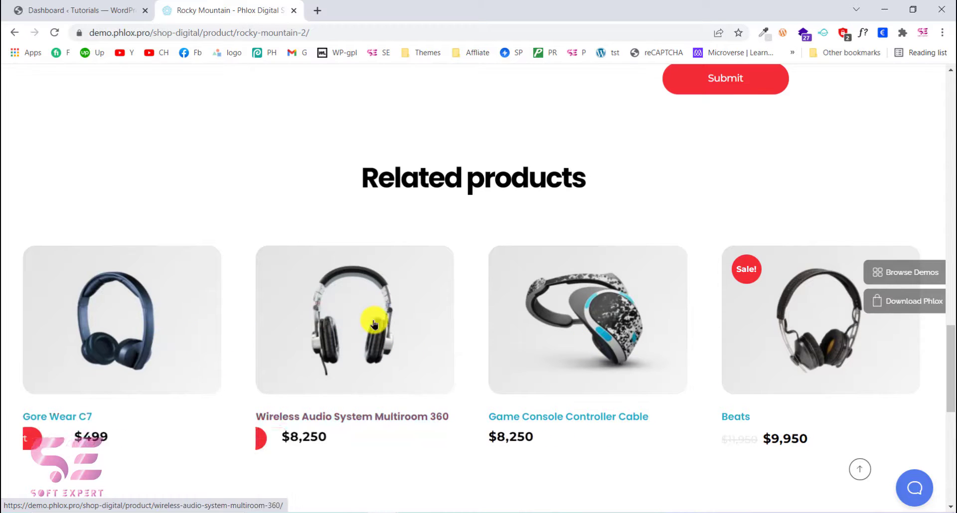
{"action": "scroll", "coordinate": [594, 346], "scroll_direction": "down", "scroll_amount": 1}
{"action": "scroll", "coordinate": [593, 344], "scroll_direction": "down", "scroll_amount": 4}
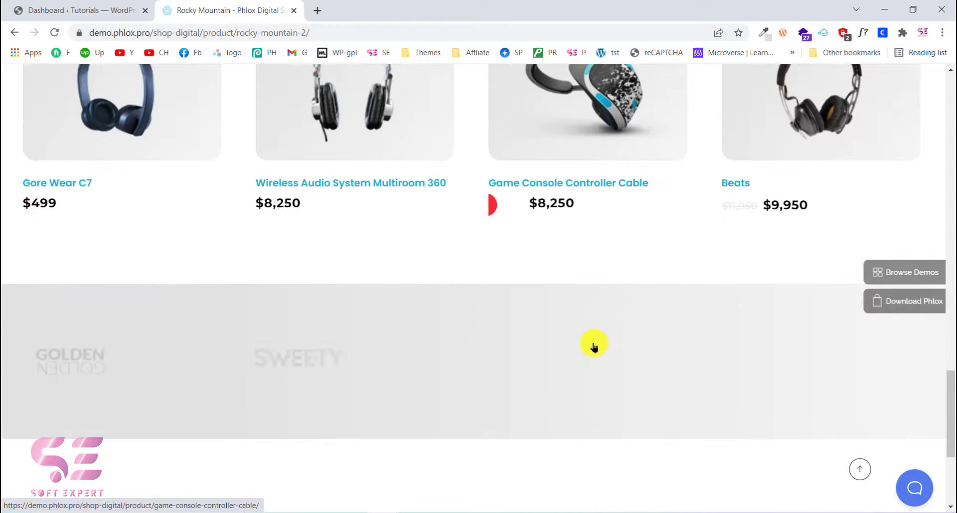
{"action": "scroll", "coordinate": [592, 344], "scroll_direction": "down", "scroll_amount": 3}
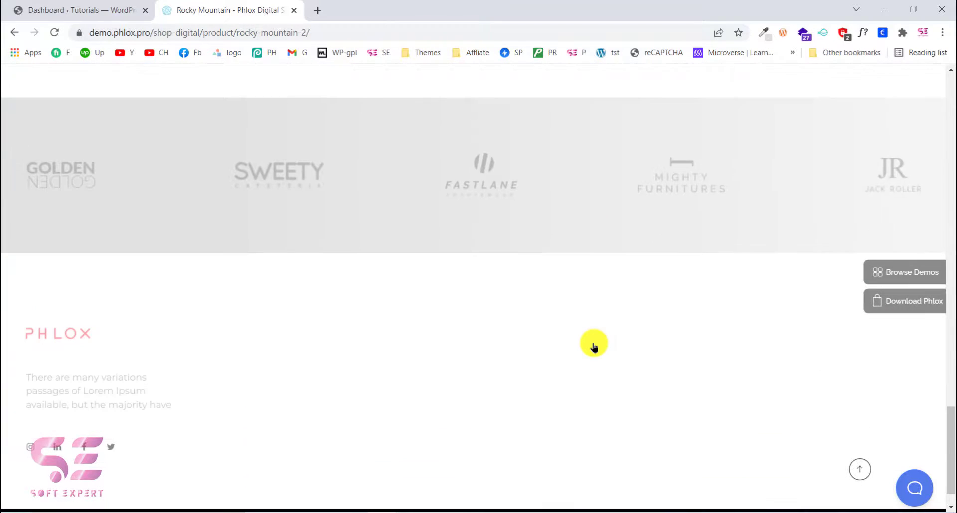
{"action": "left_click", "coordinate": [16, 34]}
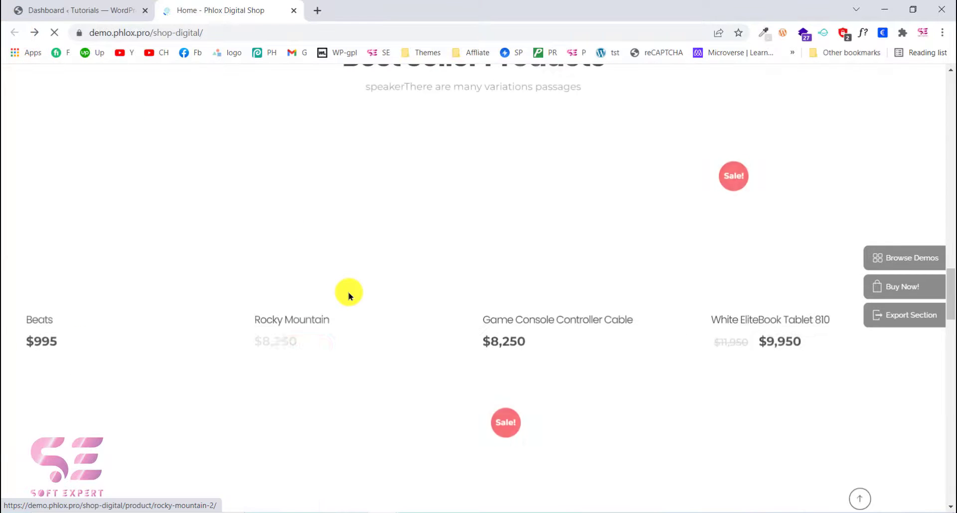
{"action": "scroll", "coordinate": [524, 268], "scroll_direction": "down", "scroll_amount": 8}
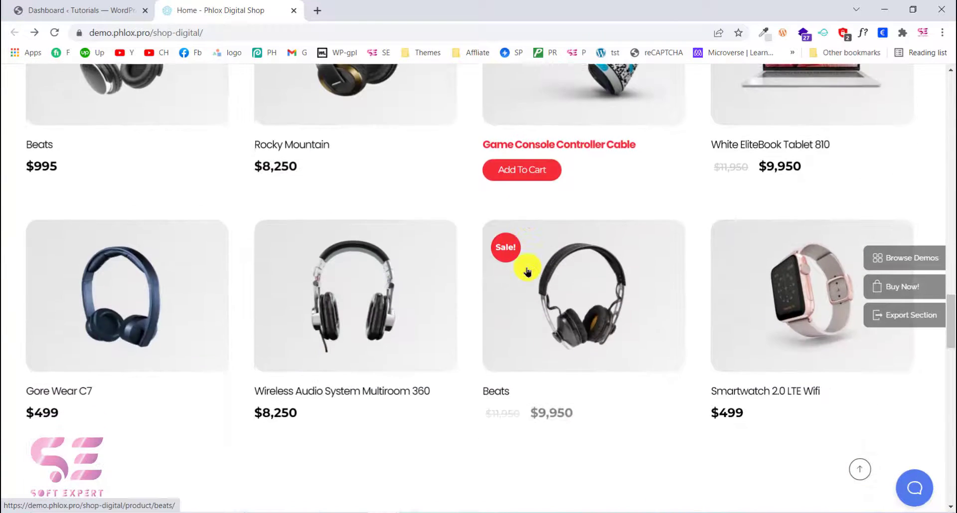
{"action": "scroll", "coordinate": [527, 270], "scroll_direction": "down", "scroll_amount": 4}
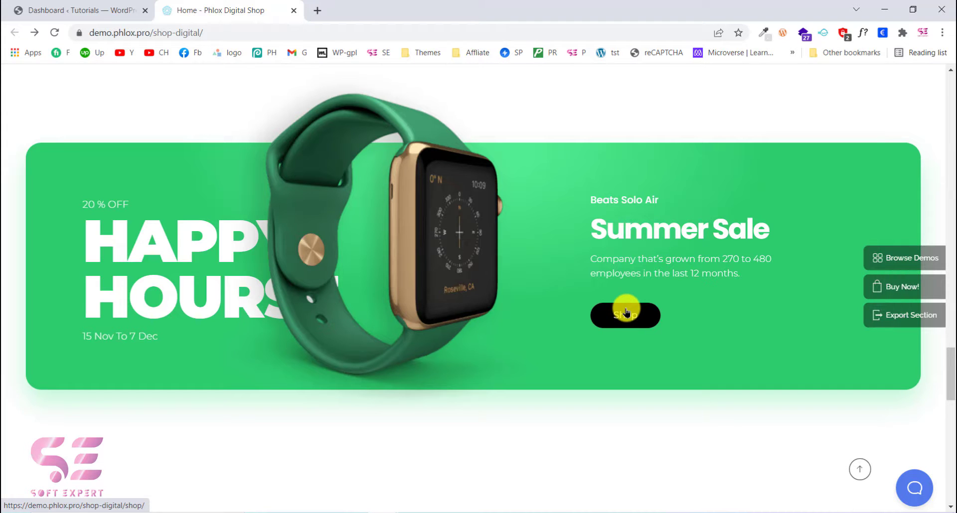
{"action": "scroll", "coordinate": [497, 300], "scroll_direction": "down", "scroll_amount": 7}
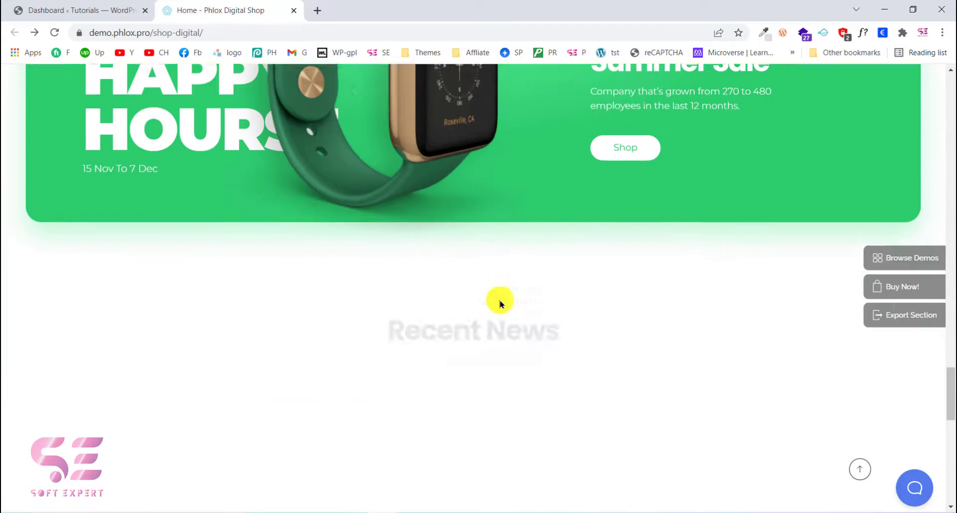
{"action": "scroll", "coordinate": [500, 304], "scroll_direction": "down", "scroll_amount": 1}
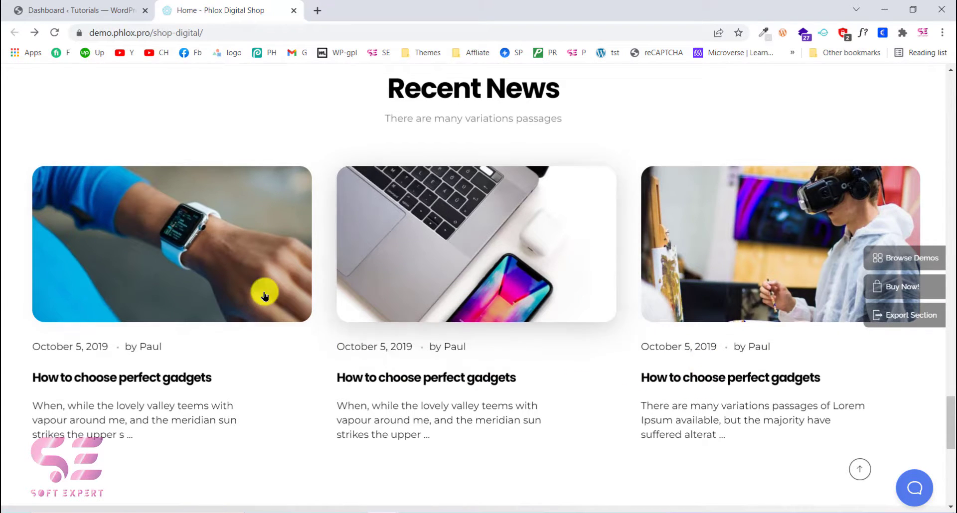
{"action": "left_click", "coordinate": [399, 90]}
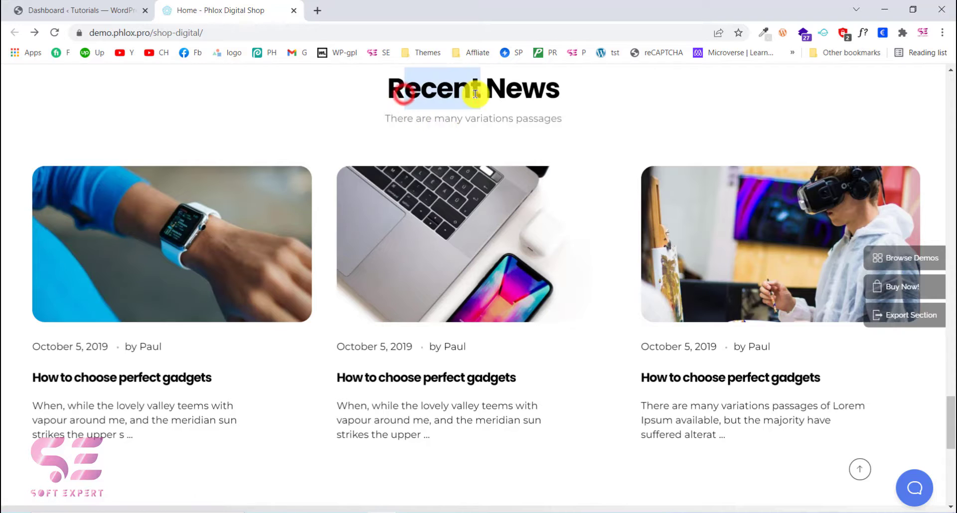
{"action": "left_click", "coordinate": [474, 92]}
{"action": "scroll", "coordinate": [491, 296], "scroll_direction": "down", "scroll_amount": 6}
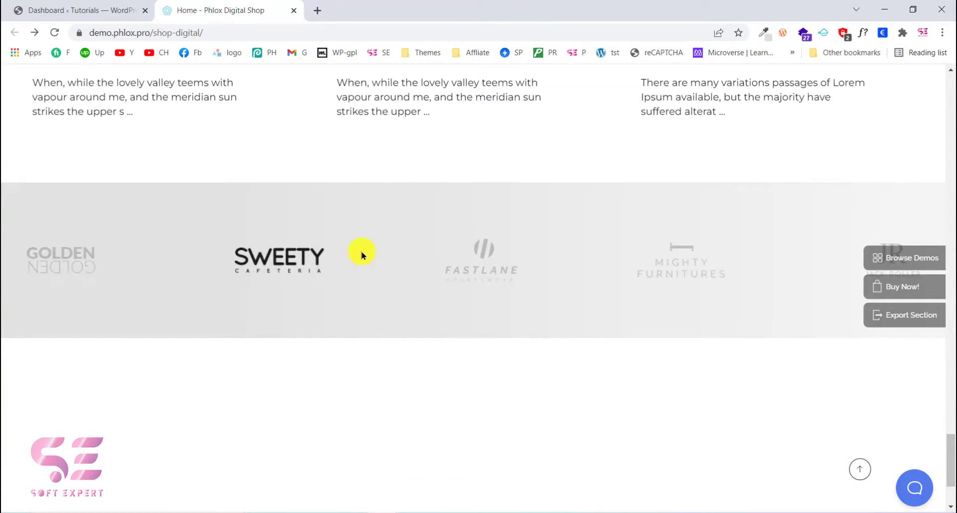
{"action": "scroll", "coordinate": [434, 265], "scroll_direction": "down", "scroll_amount": 3}
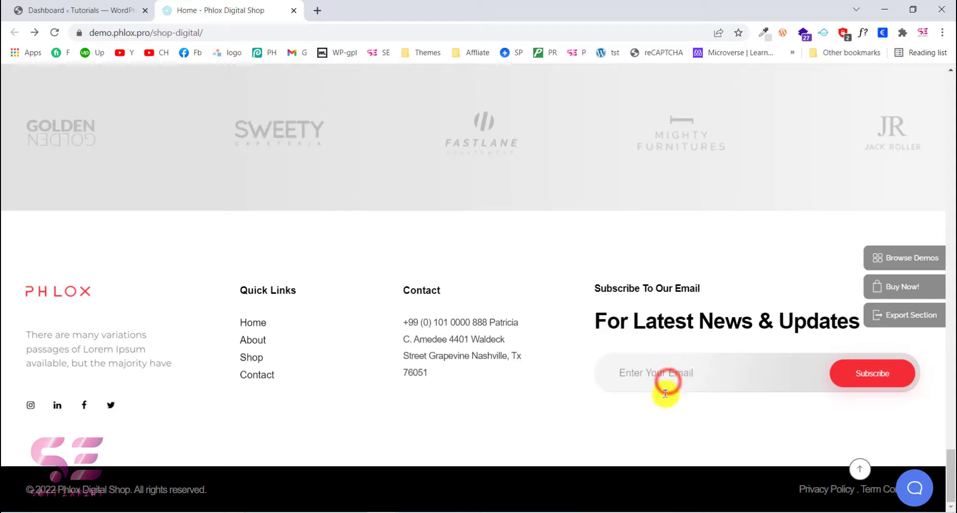
{"action": "left_click", "coordinate": [689, 425]}
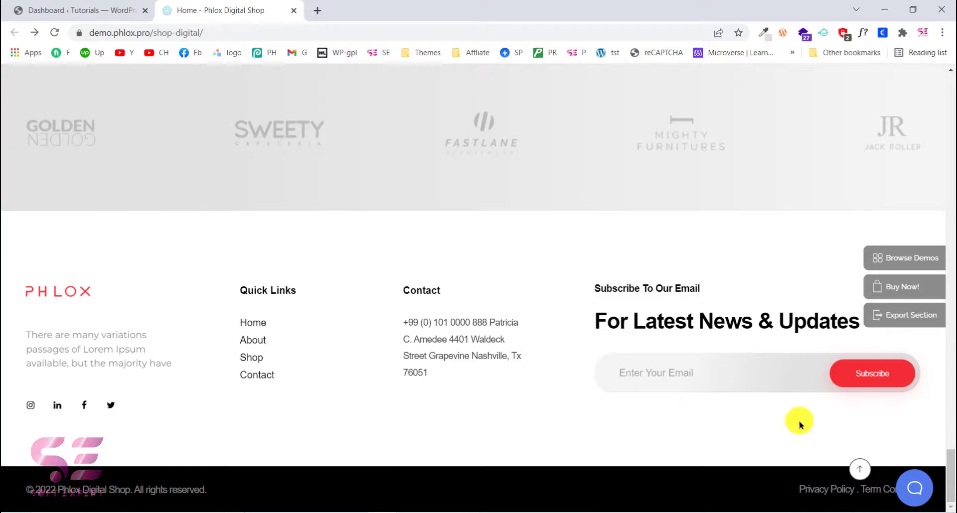
{"action": "left_click", "coordinate": [858, 468]}
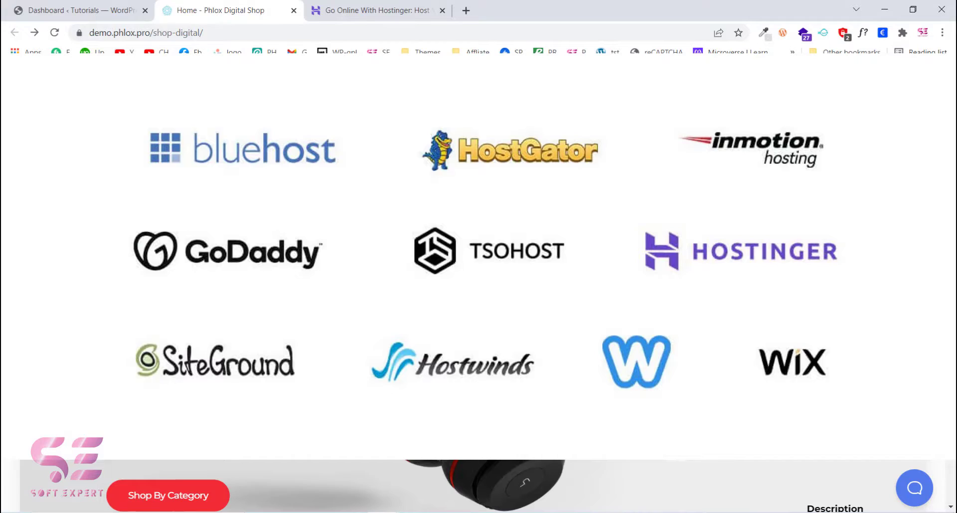
{"action": "left_click", "coordinate": [342, 10]}
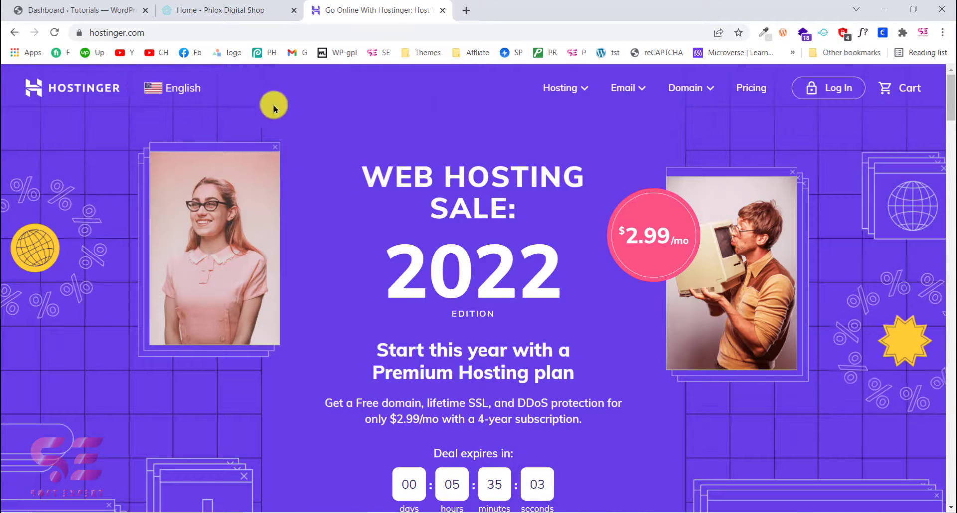
Choose WordPress Hosting from Hostinger's Hosting menu and view its Start Now offer
{"action": "left_click", "coordinate": [582, 92]}
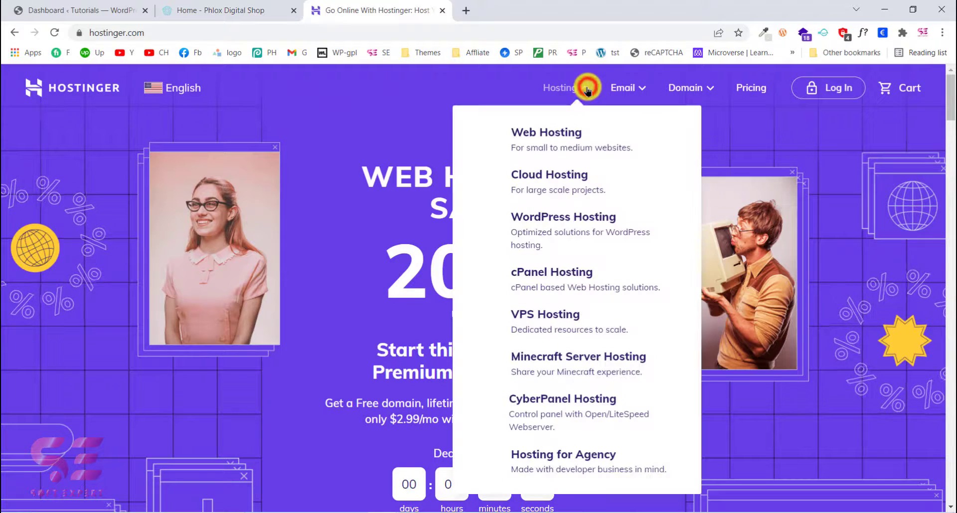
{"action": "left_click", "coordinate": [566, 230]}
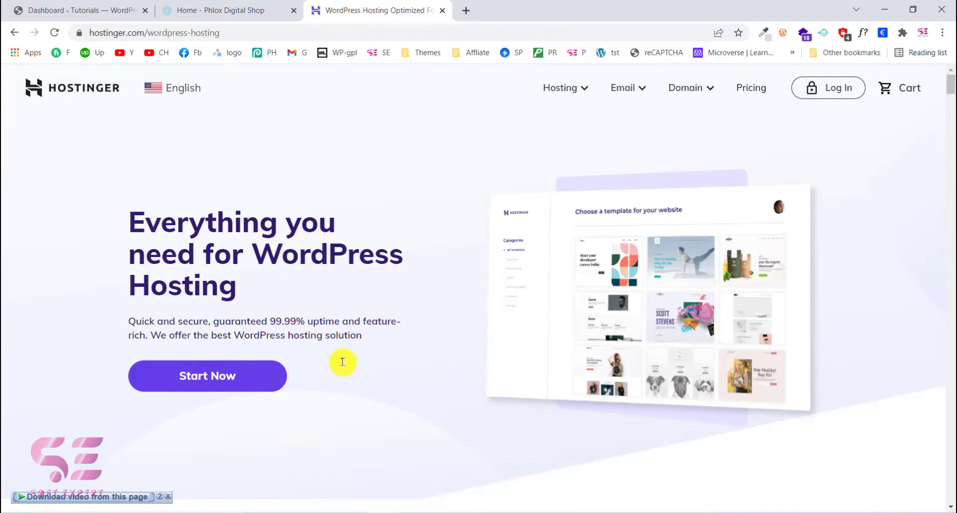
{"action": "scroll", "coordinate": [342, 362], "scroll_direction": "down", "scroll_amount": 9}
Compare the WordPress hosting pricing cards and select the $3.99/mo Most Popular WordPress Starter plan
{"action": "scroll", "coordinate": [342, 361], "scroll_direction": "down", "scroll_amount": 1}
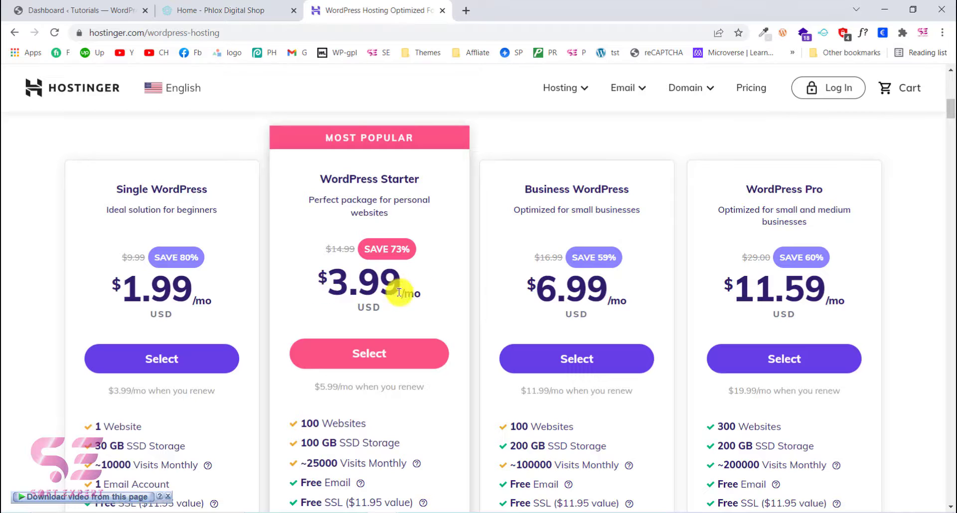
{"action": "scroll", "coordinate": [351, 266], "scroll_direction": "up", "scroll_amount": 1}
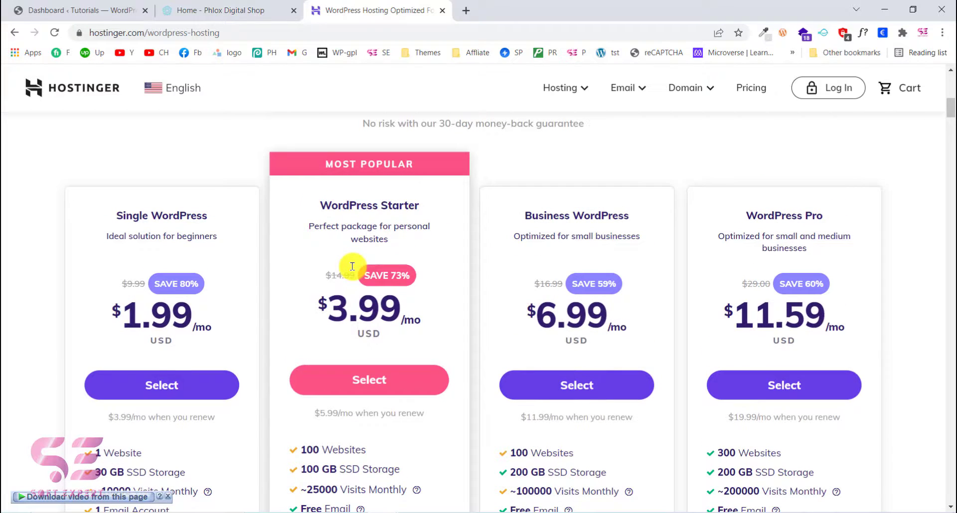
{"action": "scroll", "coordinate": [620, 305], "scroll_direction": "down", "scroll_amount": 5}
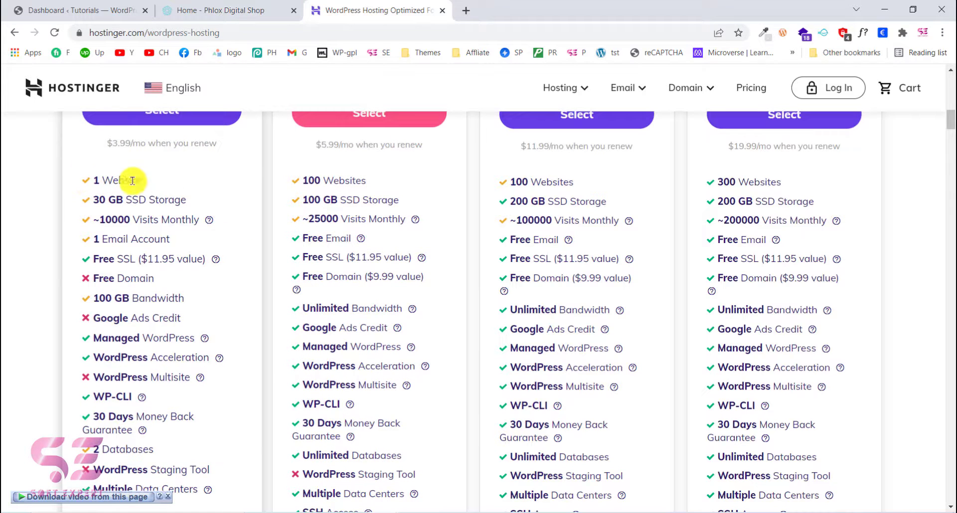
{"action": "scroll", "coordinate": [152, 197], "scroll_direction": "up", "scroll_amount": 1}
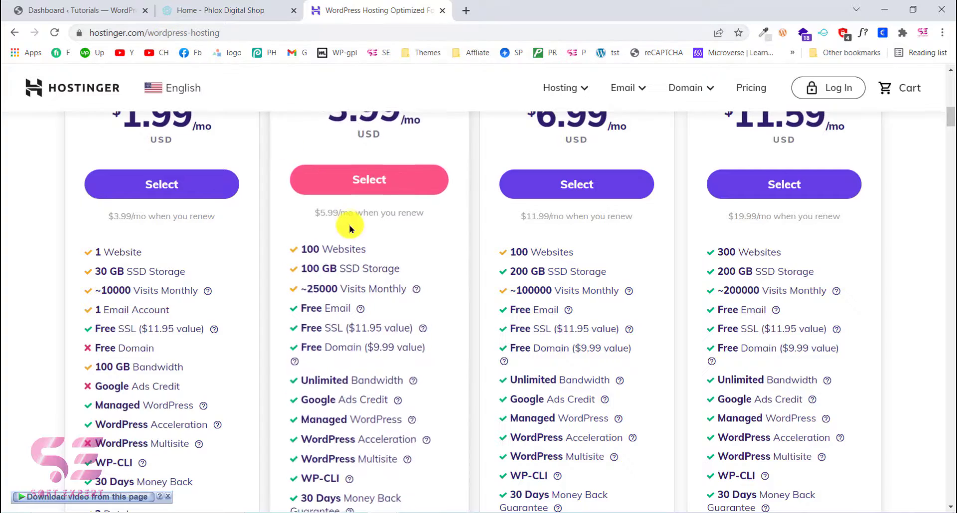
{"action": "scroll", "coordinate": [348, 223], "scroll_direction": "up", "scroll_amount": 10}
{"action": "scroll", "coordinate": [438, 293], "scroll_direction": "down", "scroll_amount": 7}
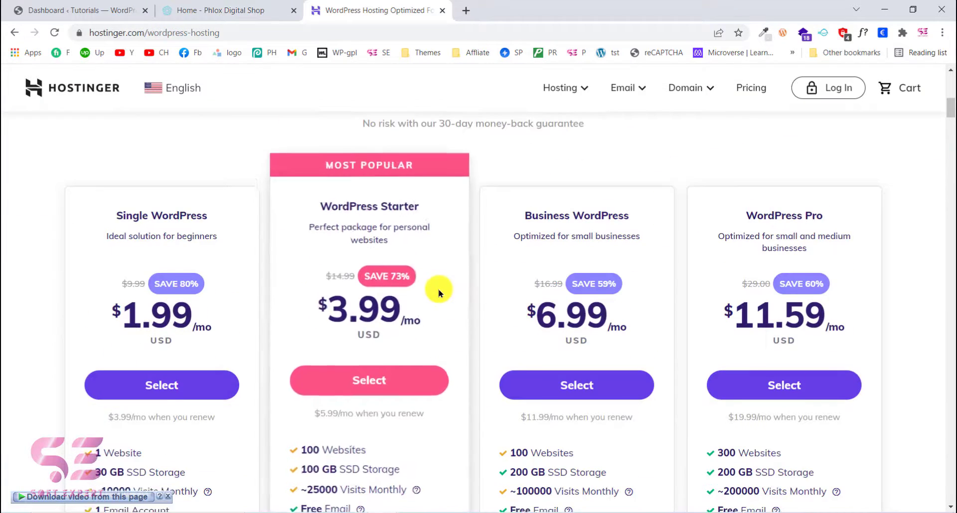
{"action": "scroll", "coordinate": [724, 278], "scroll_direction": "down", "scroll_amount": 3}
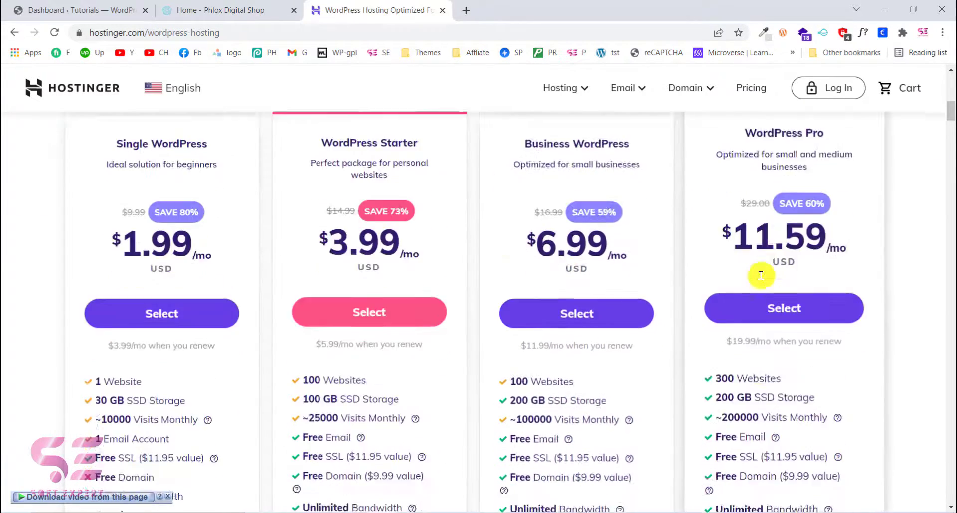
{"action": "left_click", "coordinate": [365, 205]}
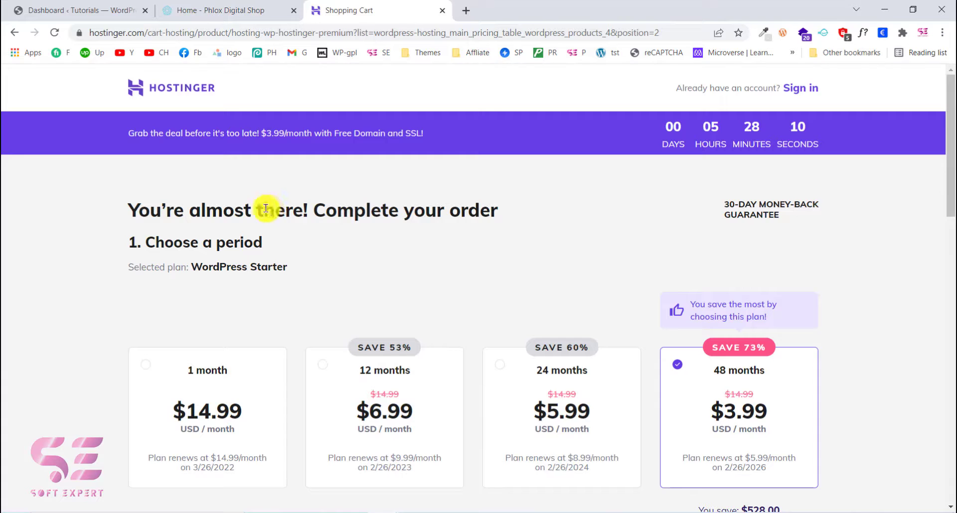
Review the WordPress Starter shopping cart's 48-month period and Subtotal amount
{"action": "scroll", "coordinate": [348, 238], "scroll_direction": "down", "scroll_amount": 3}
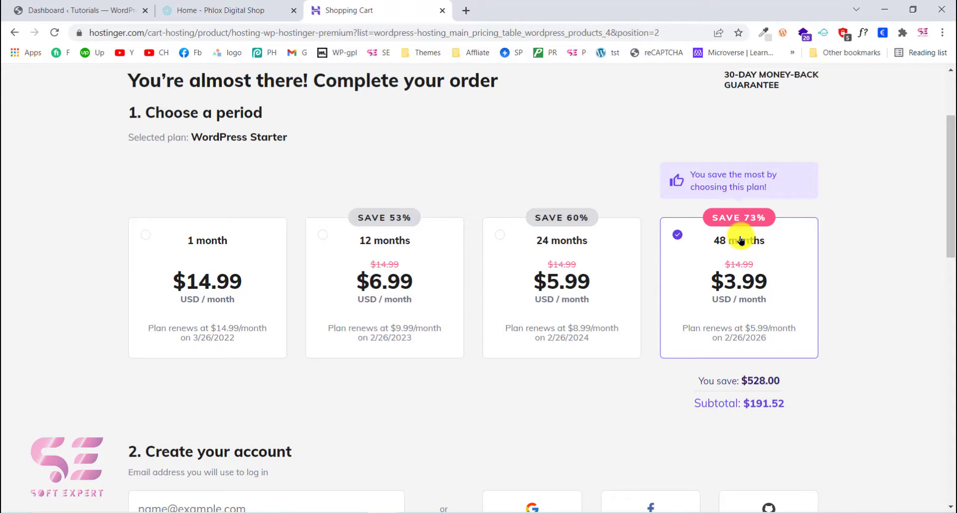
{"action": "scroll", "coordinate": [763, 252], "scroll_direction": "down", "scroll_amount": 2}
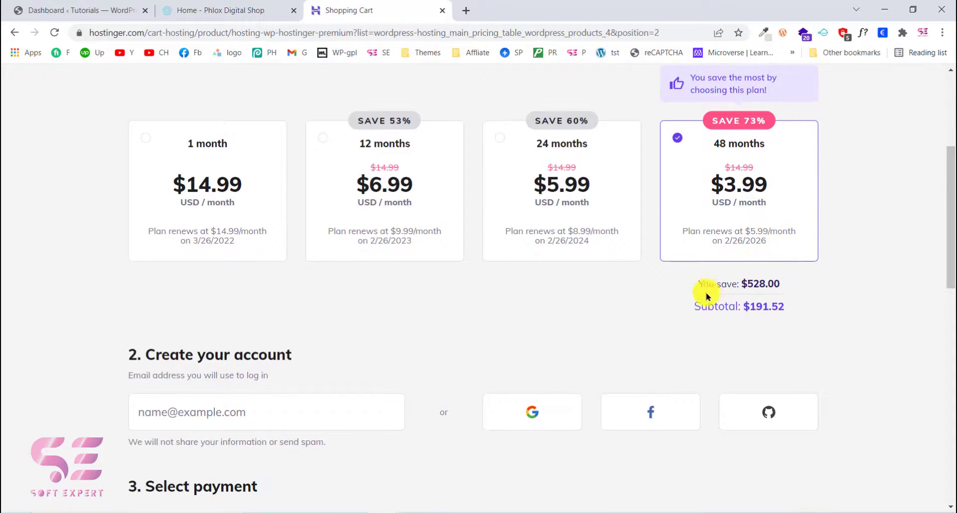
{"action": "left_click_drag", "start_coordinate": [742, 309], "coordinate": [764, 307]}
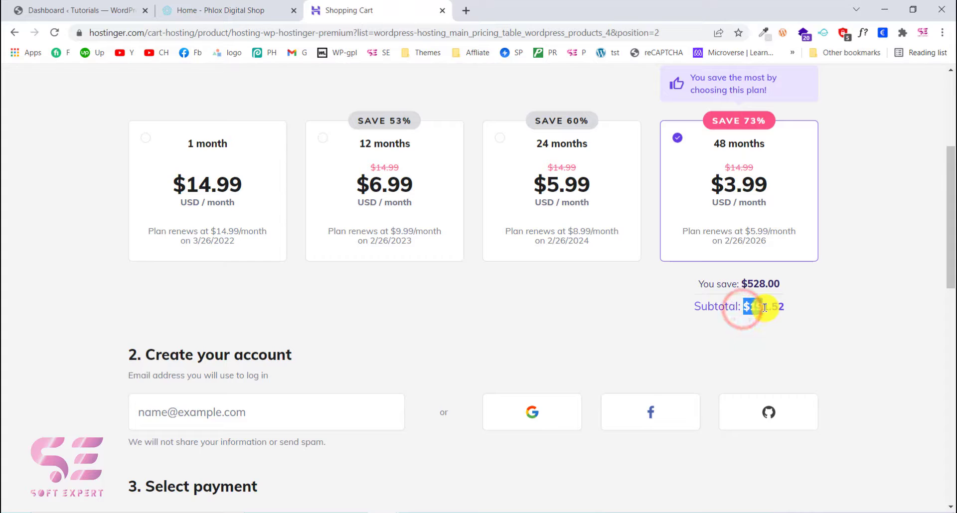
{"action": "left_click", "coordinate": [672, 331]}
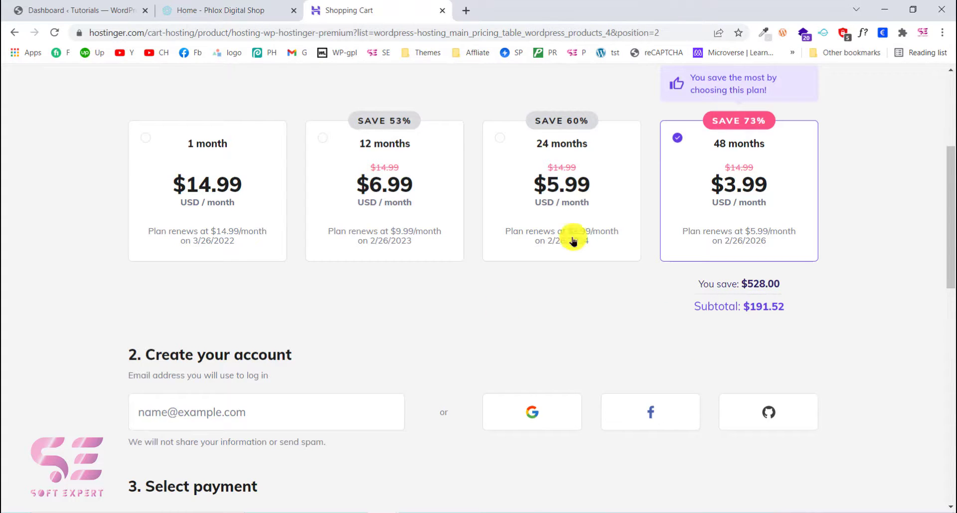
{"action": "scroll", "coordinate": [526, 225], "scroll_direction": "down", "scroll_amount": 4}
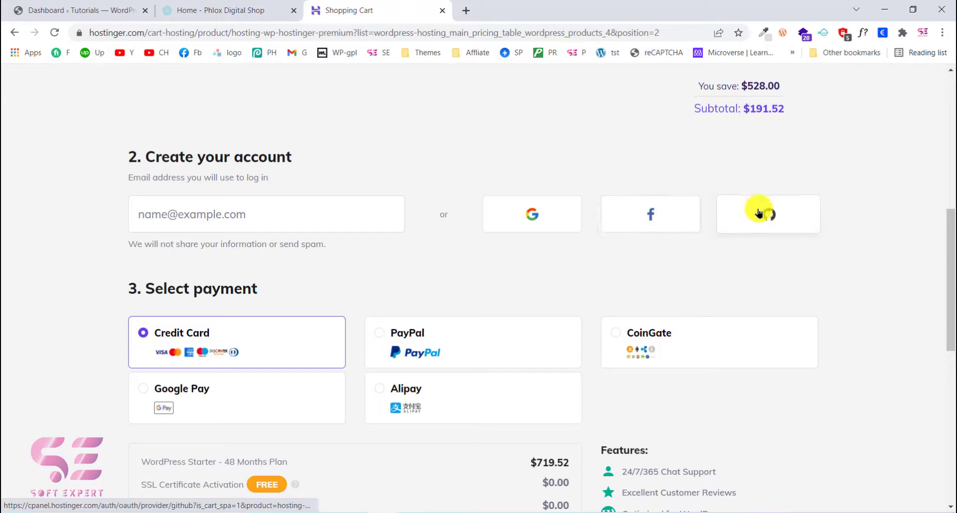
Scroll through the checkout payment form, noting the 73% discount, then back to the top
{"action": "scroll", "coordinate": [362, 269], "scroll_direction": "down", "scroll_amount": 2}
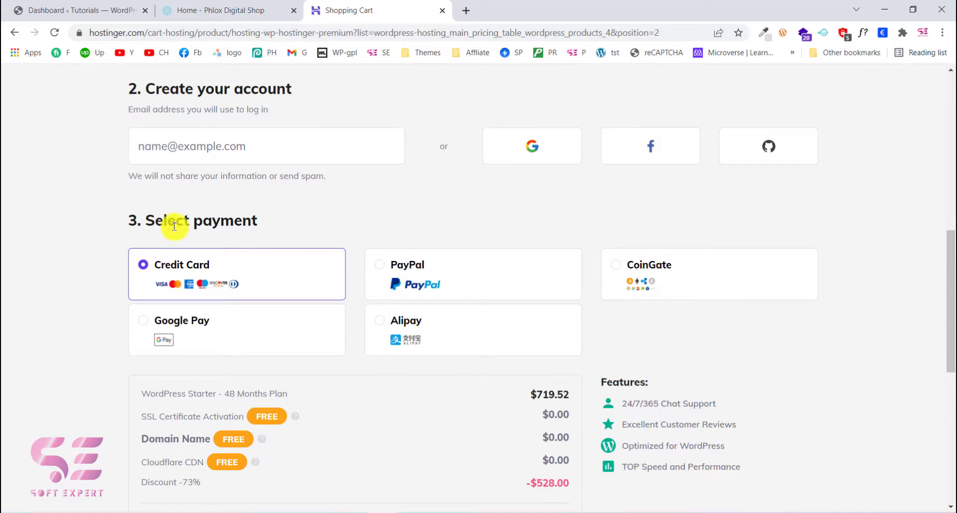
{"action": "scroll", "coordinate": [256, 224], "scroll_direction": "down", "scroll_amount": 1}
{"action": "scroll", "coordinate": [256, 226], "scroll_direction": "down", "scroll_amount": 1}
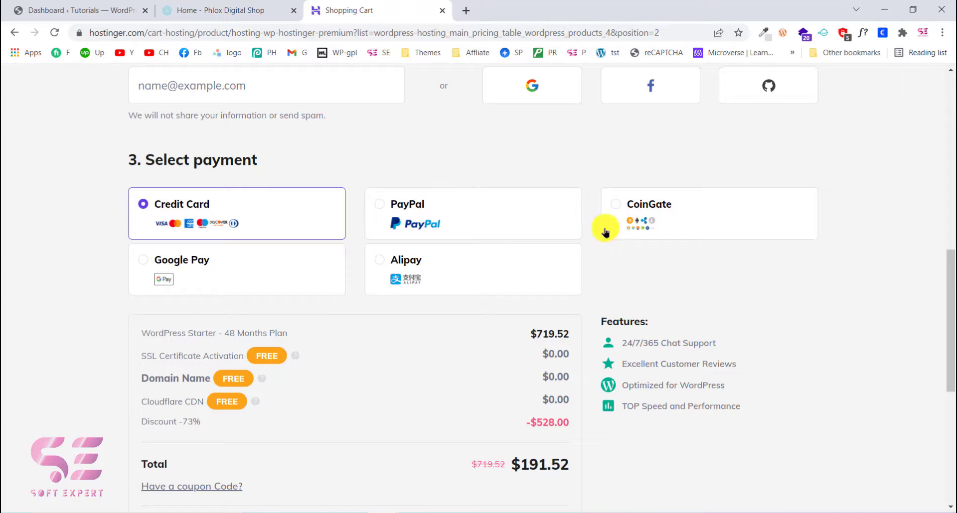
{"action": "scroll", "coordinate": [396, 286], "scroll_direction": "down", "scroll_amount": 5}
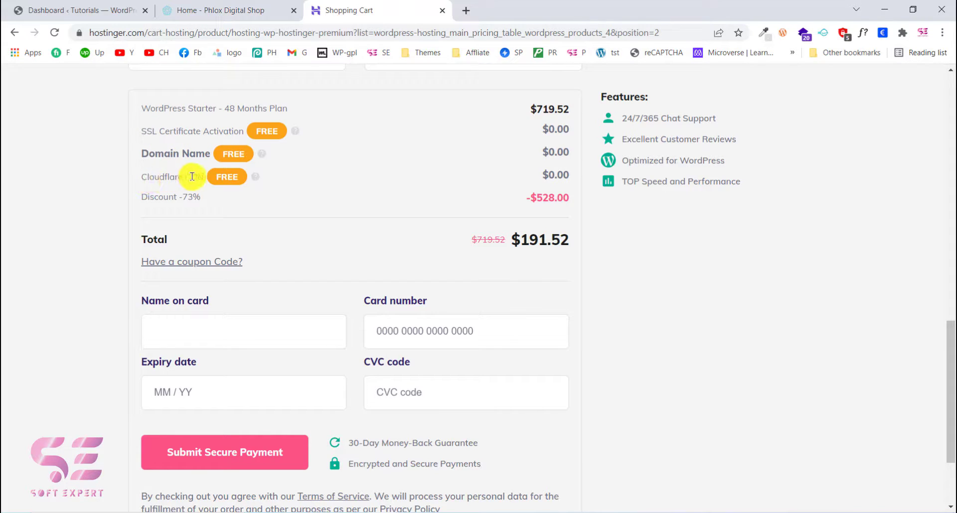
{"action": "left_click_drag", "start_coordinate": [177, 198], "coordinate": [201, 199]}
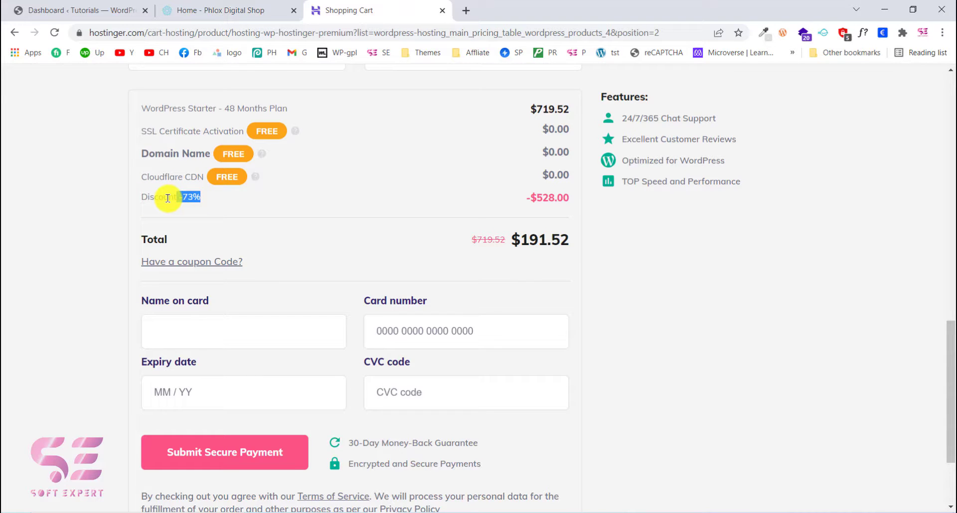
{"action": "scroll", "coordinate": [224, 228], "scroll_direction": "down", "scroll_amount": 3}
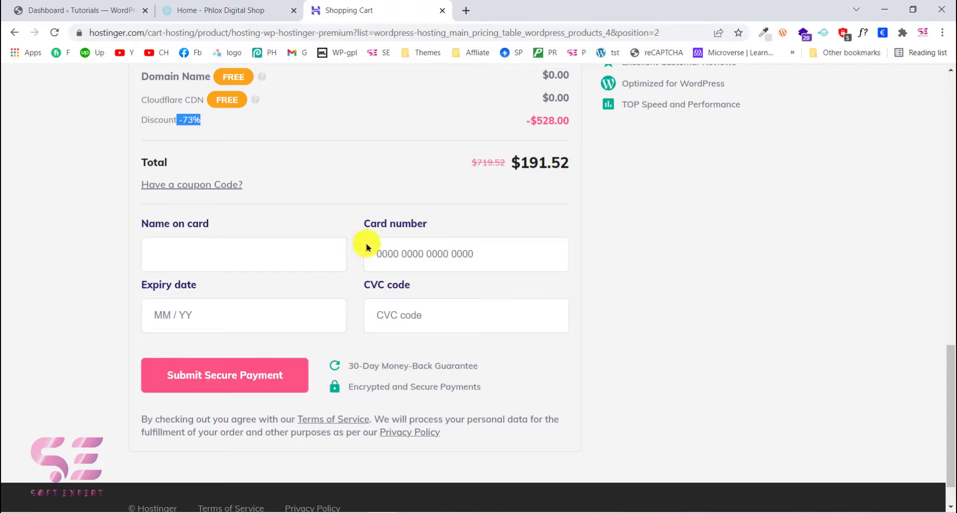
{"action": "scroll", "coordinate": [328, 309], "scroll_direction": "up", "scroll_amount": 1}
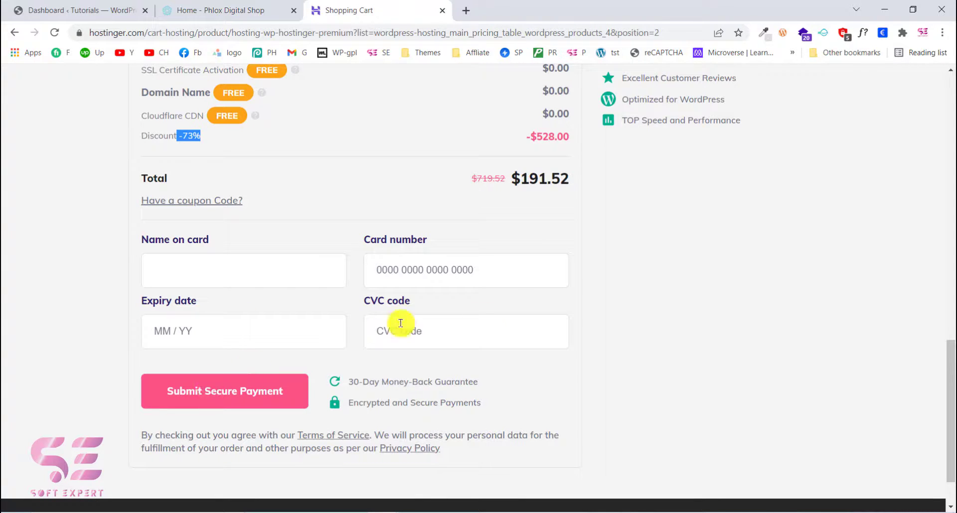
{"action": "scroll", "coordinate": [672, 277], "scroll_direction": "up", "scroll_amount": 10}
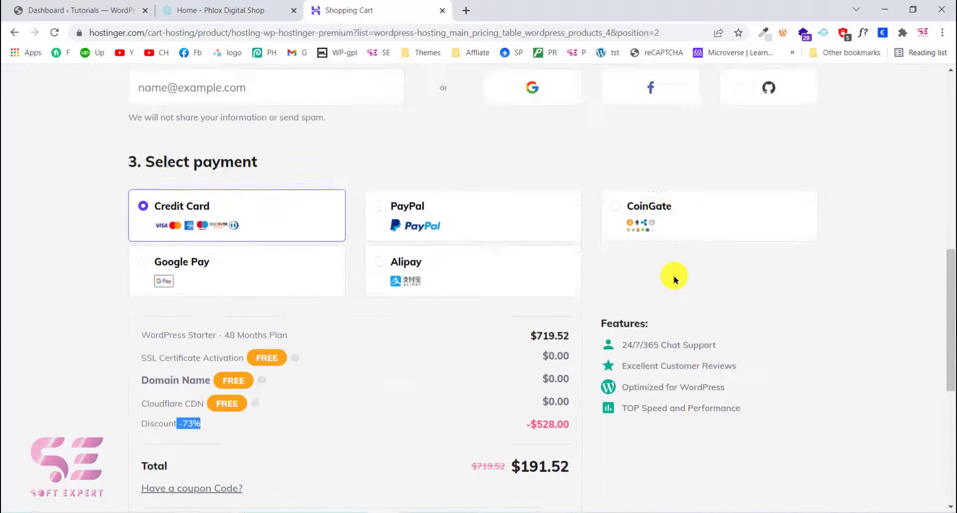
{"action": "scroll", "coordinate": [618, 265], "scroll_direction": "up", "scroll_amount": 5}
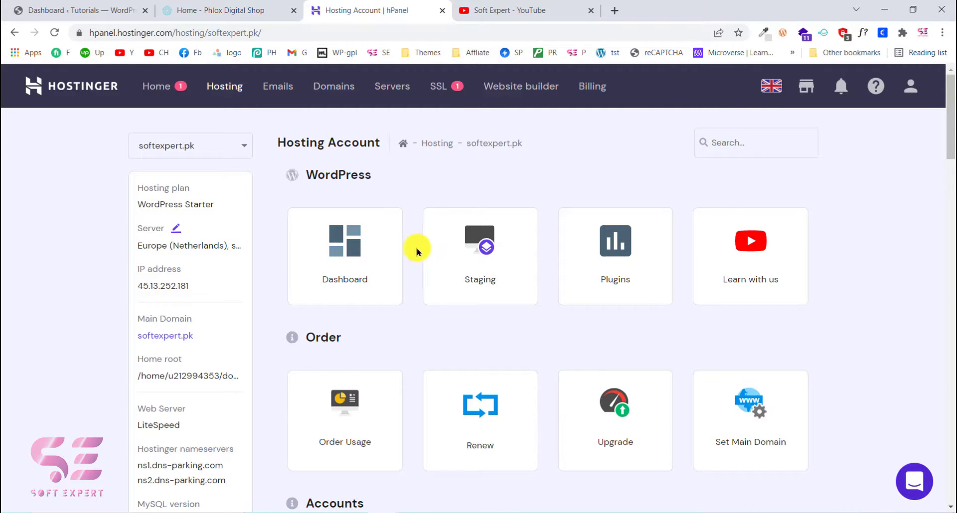
Open the site's WordPress Dashboard card in hPanel, then switch to the wp-admin tab
{"action": "scroll", "coordinate": [416, 260], "scroll_direction": "down", "scroll_amount": 4}
{"action": "scroll", "coordinate": [404, 299], "scroll_direction": "up", "scroll_amount": 4}
{"action": "left_click", "coordinate": [496, 10]}
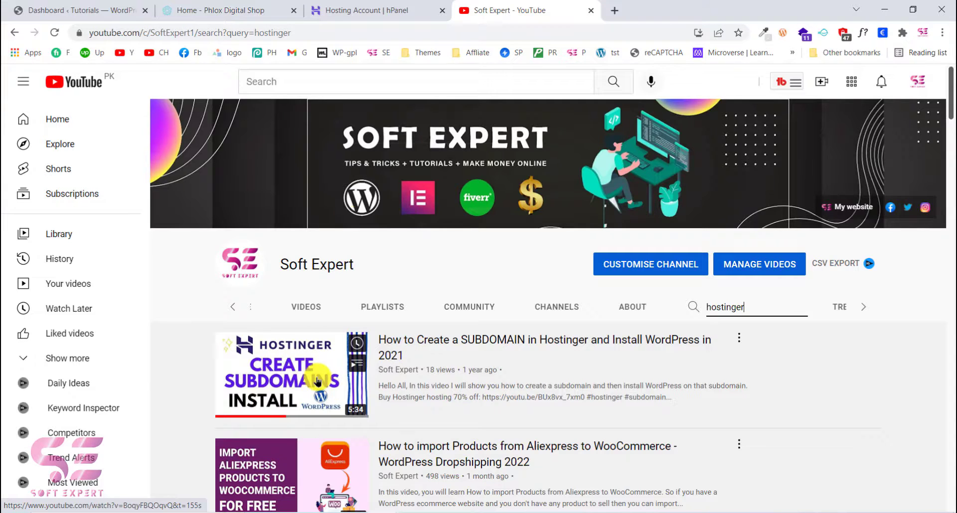
{"action": "key", "text": "ctrl+shift+Tab"}
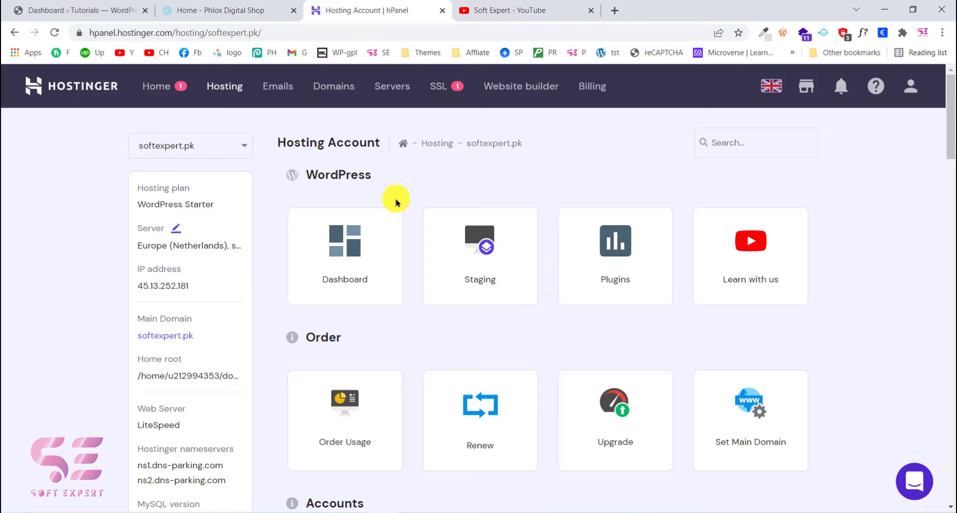
{"action": "left_click", "coordinate": [352, 245]}
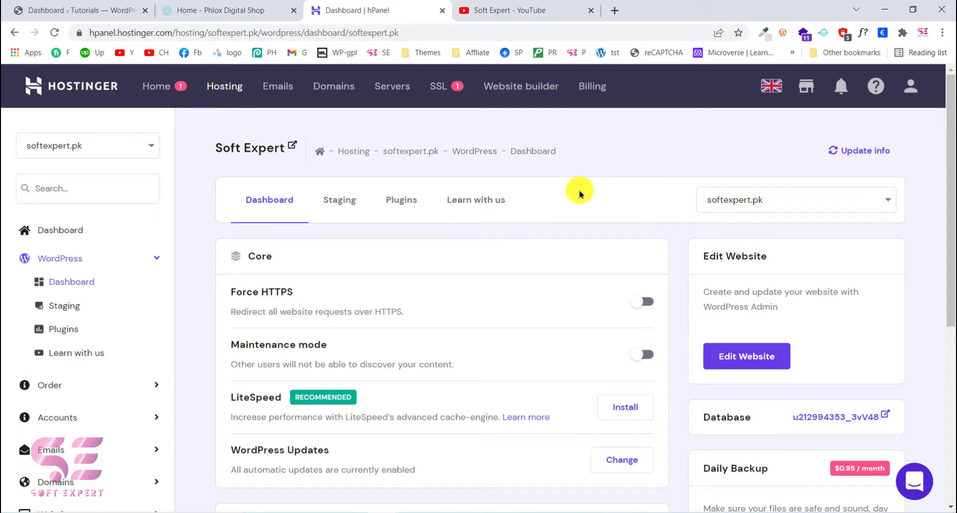
{"action": "left_click", "coordinate": [58, 11]}
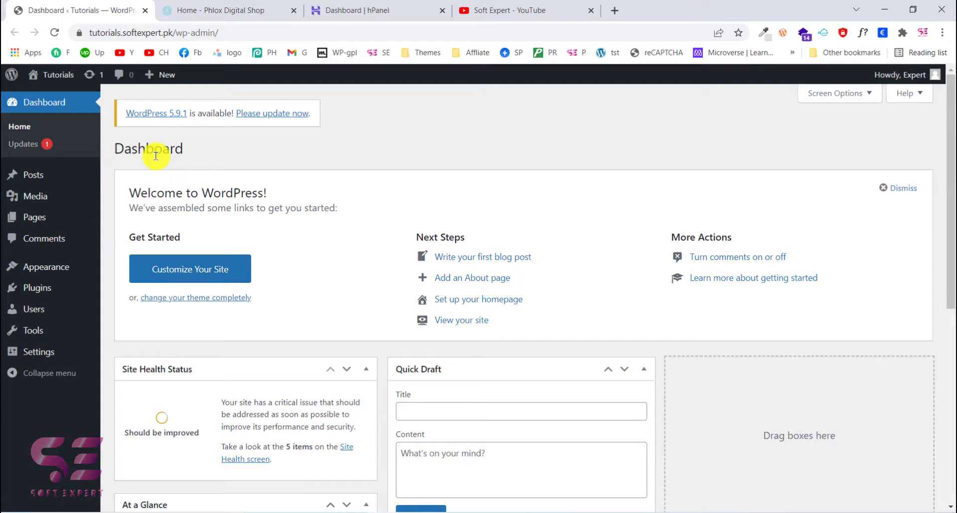
Close the hPanel and YouTube tabs and return to the WordPress admin Dashboard
{"action": "left_click", "coordinate": [233, 7]}
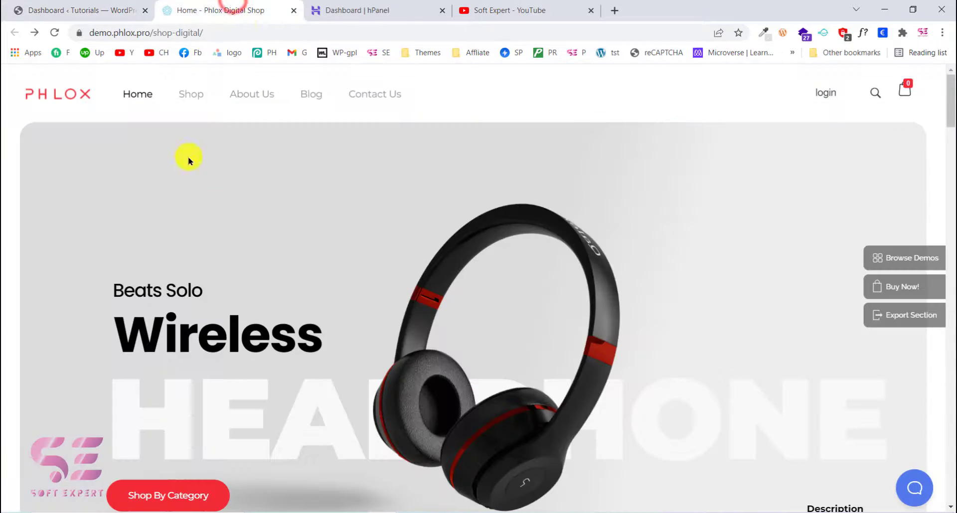
{"action": "left_click", "coordinate": [440, 11]}
{"action": "left_click", "coordinate": [442, 11]}
{"action": "left_click", "coordinate": [55, 11]}
Open the site front end in a new tab, showing "No matching template found", and compare with the demo
{"action": "right_click", "coordinate": [53, 78]}
{"action": "left_click", "coordinate": [75, 89]}
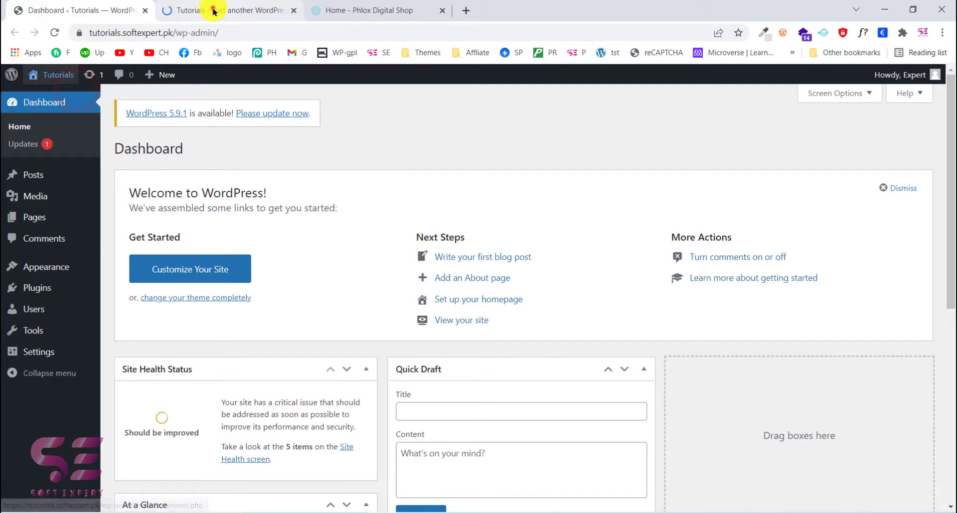
{"action": "left_click", "coordinate": [213, 11]}
{"action": "left_click_drag", "start_coordinate": [3, 107], "coordinate": [256, 122]}
{"action": "left_click", "coordinate": [256, 120]}
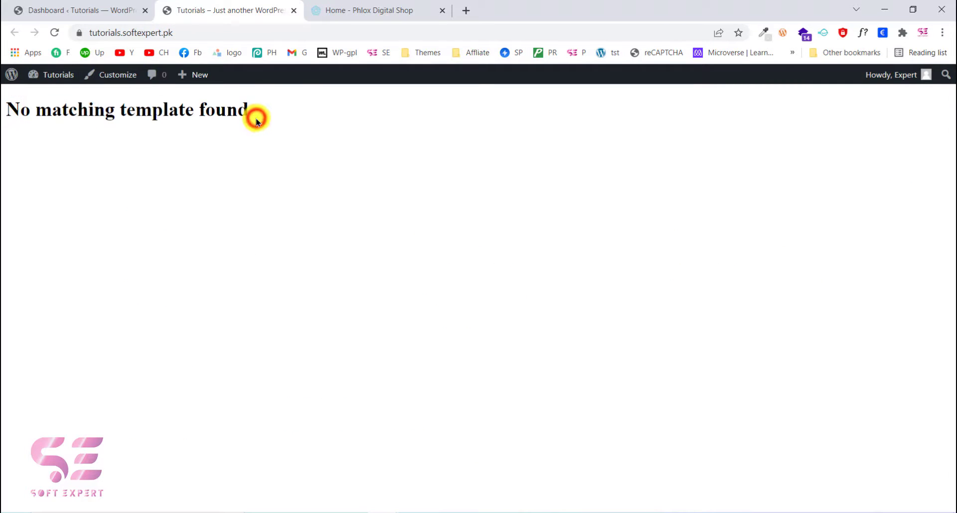
{"action": "left_click", "coordinate": [47, 4]}
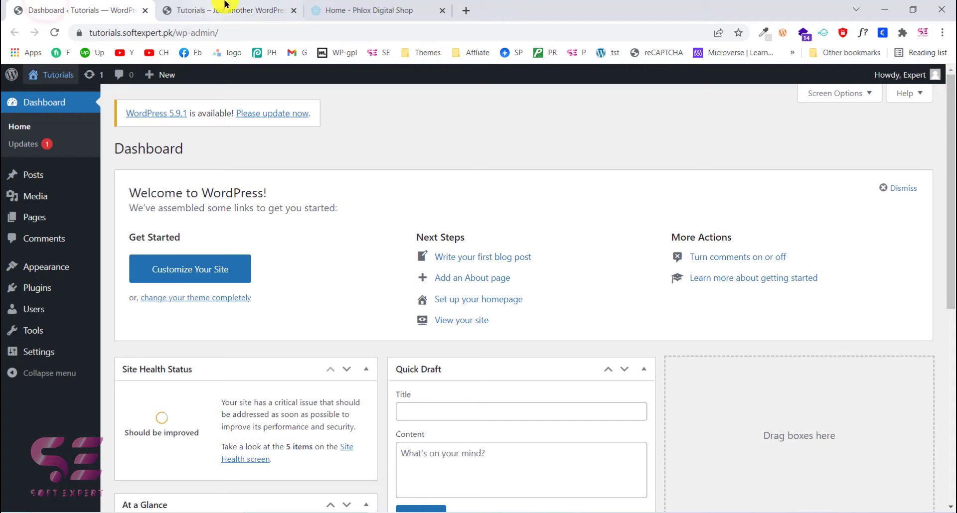
{"action": "left_click", "coordinate": [341, 6]}
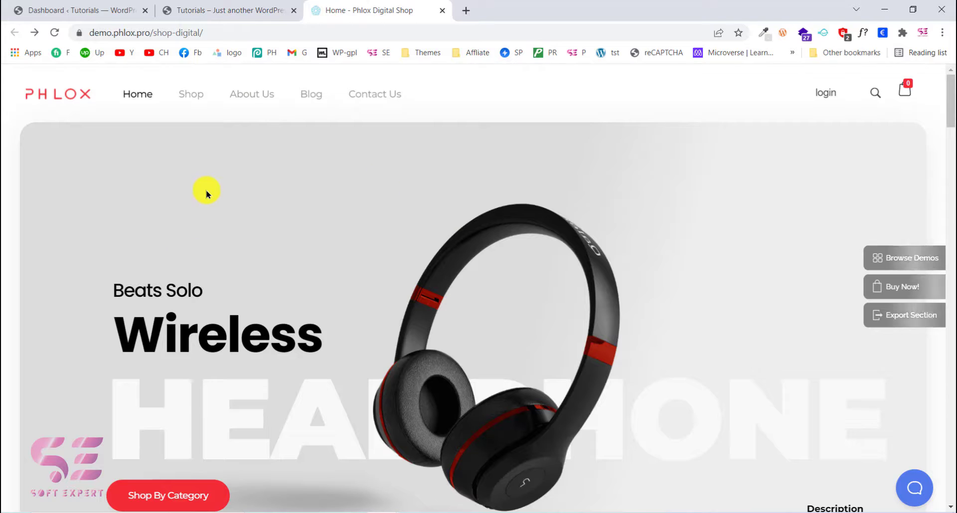
{"action": "left_click", "coordinate": [118, 4]}
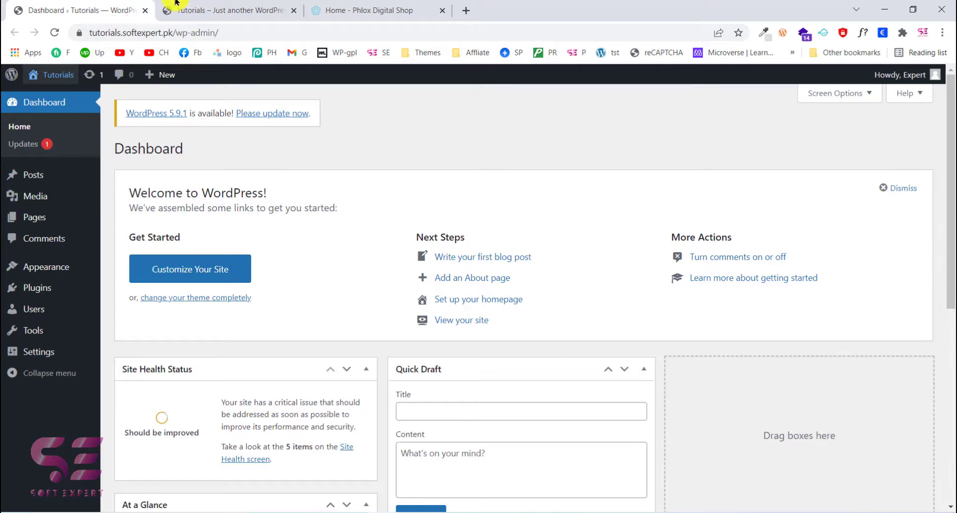
Search Add New Themes for "phlox", then install and activate the Phlox theme
{"action": "mouse_move", "coordinate": [27, 278]}
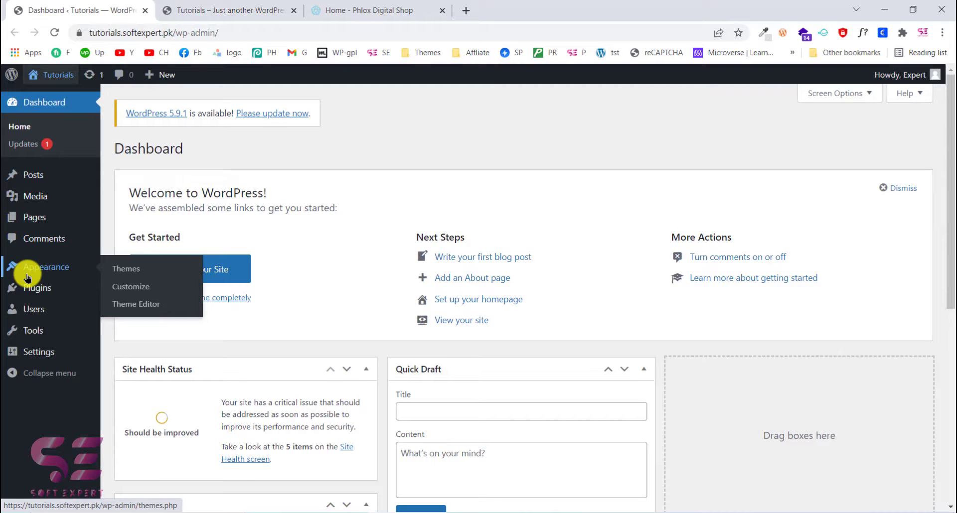
{"action": "left_click", "coordinate": [114, 268]}
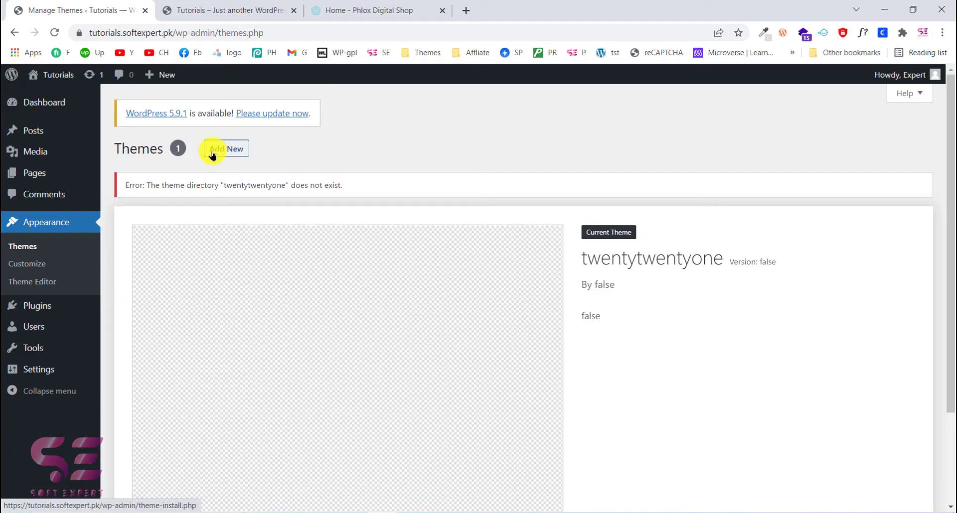
{"action": "left_click", "coordinate": [238, 154]}
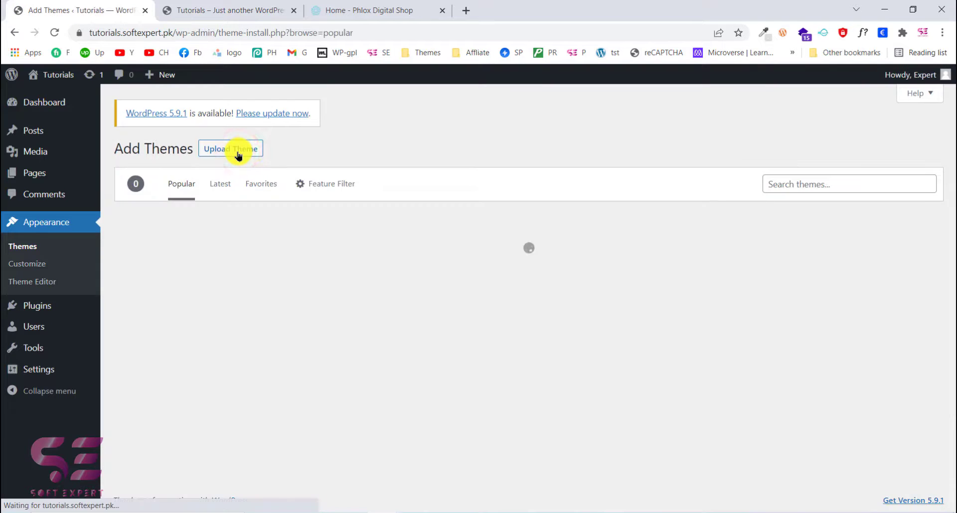
{"action": "left_click", "coordinate": [814, 181]}
{"action": "type", "text": "phlox"}
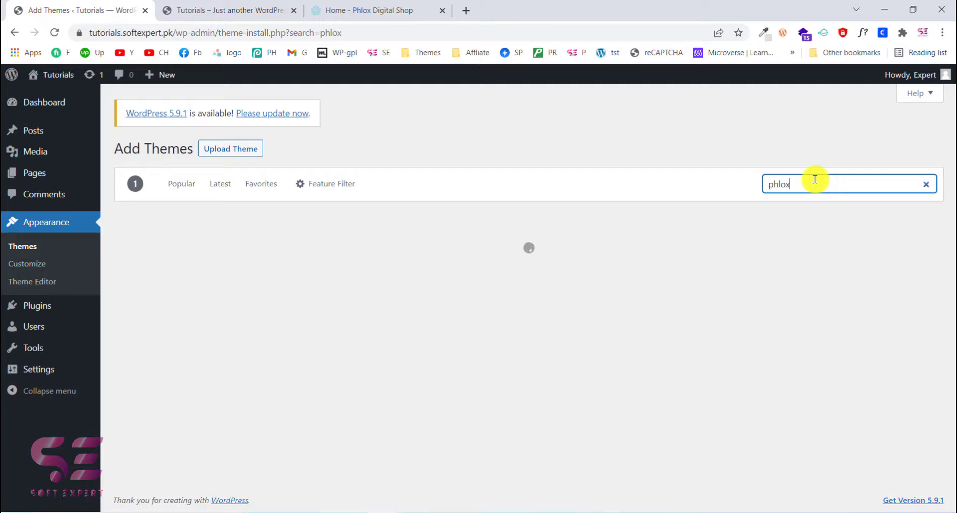
{"action": "mouse_move", "coordinate": [252, 294]}
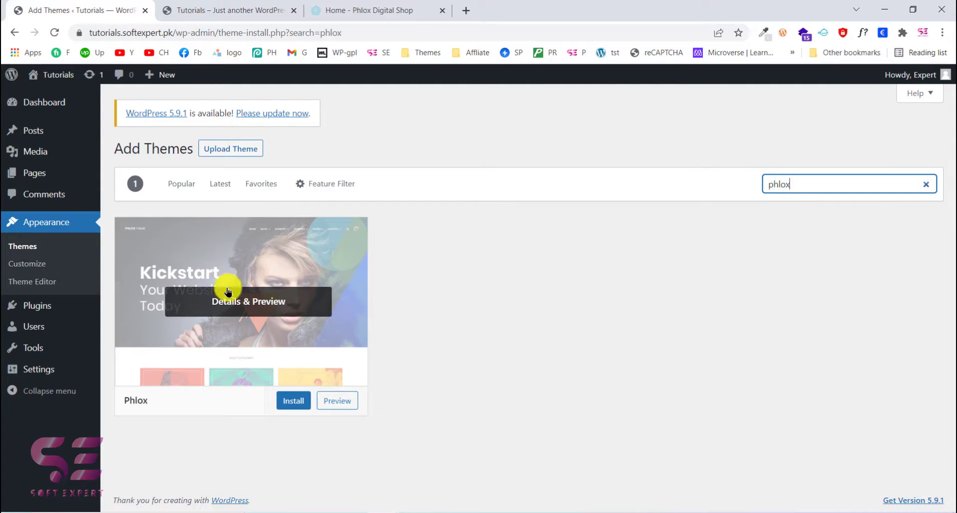
{"action": "left_click", "coordinate": [290, 403]}
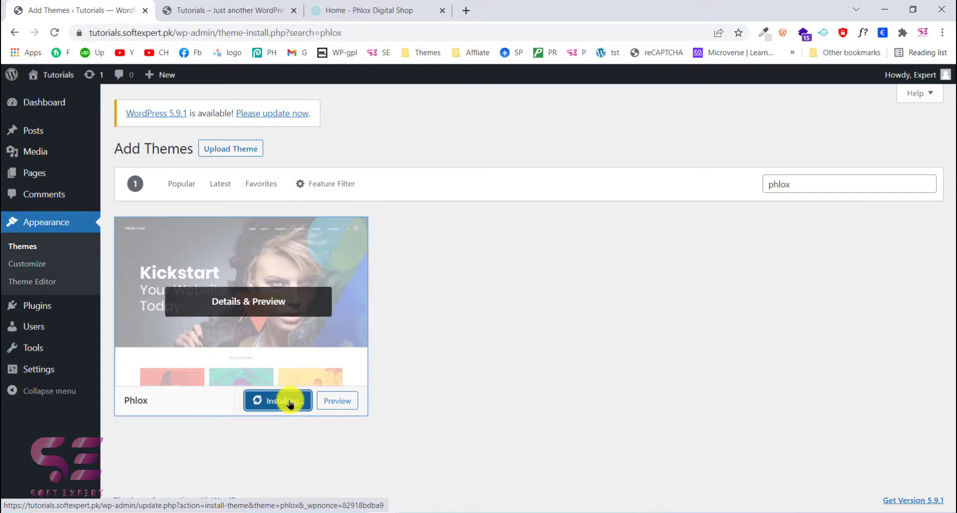
{"action": "left_click", "coordinate": [274, 401]}
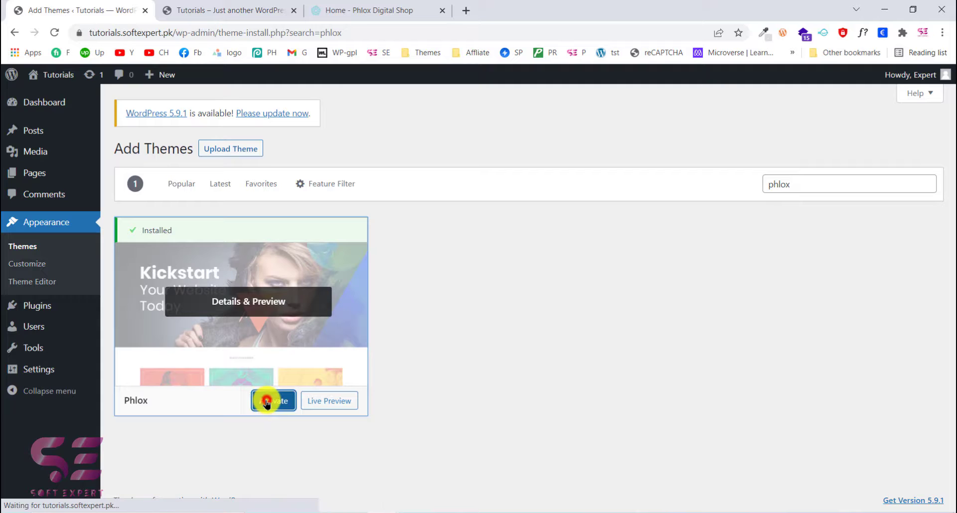
Review the "Thanks for choosing Phlox" notice and install the Phlox Core Plugin
{"action": "scroll", "coordinate": [267, 404], "scroll_direction": "up", "scroll_amount": 7}
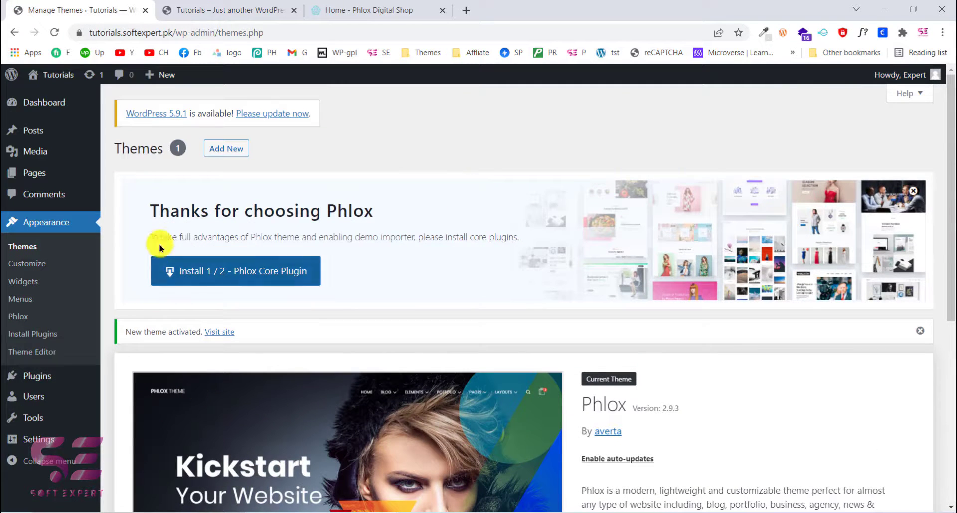
{"action": "left_click_drag", "start_coordinate": [150, 211], "coordinate": [372, 215]}
{"action": "left_click", "coordinate": [371, 215]}
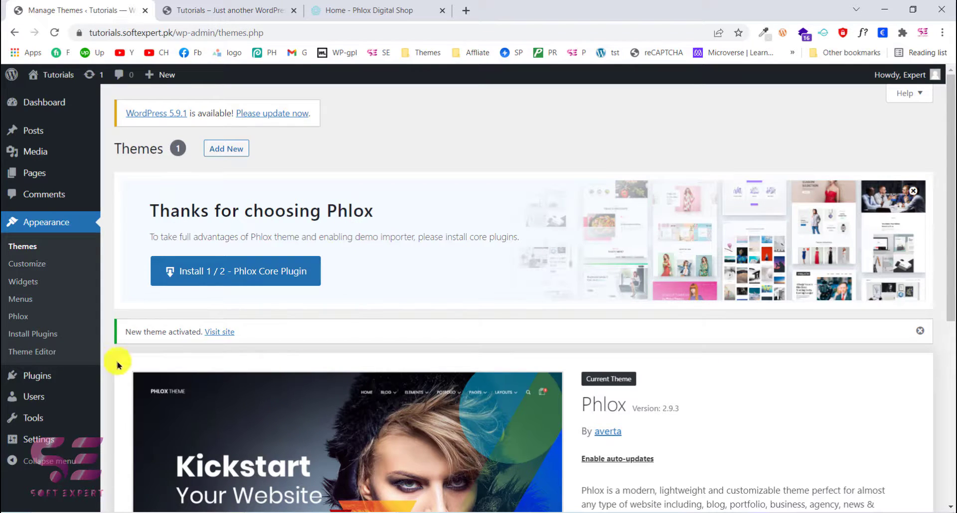
{"action": "mouse_move", "coordinate": [60, 368]}
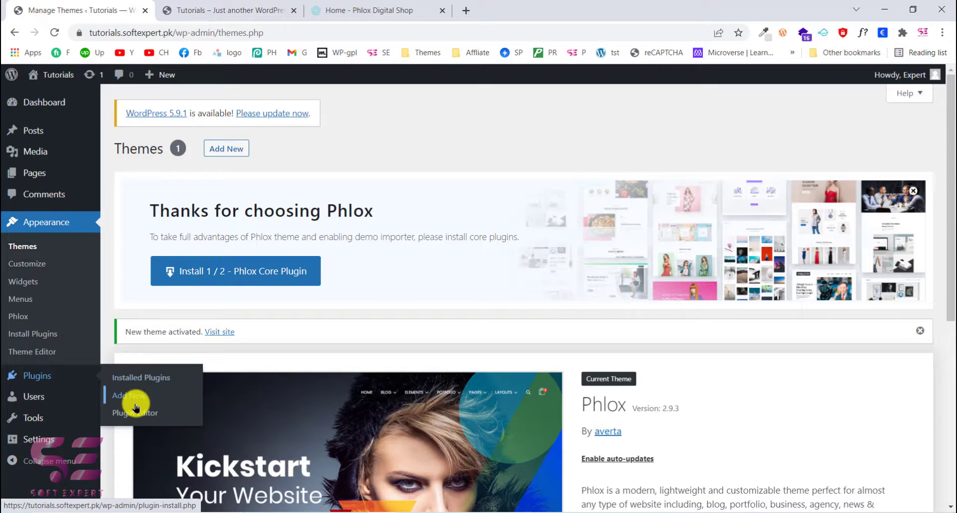
{"action": "left_click", "coordinate": [254, 267]}
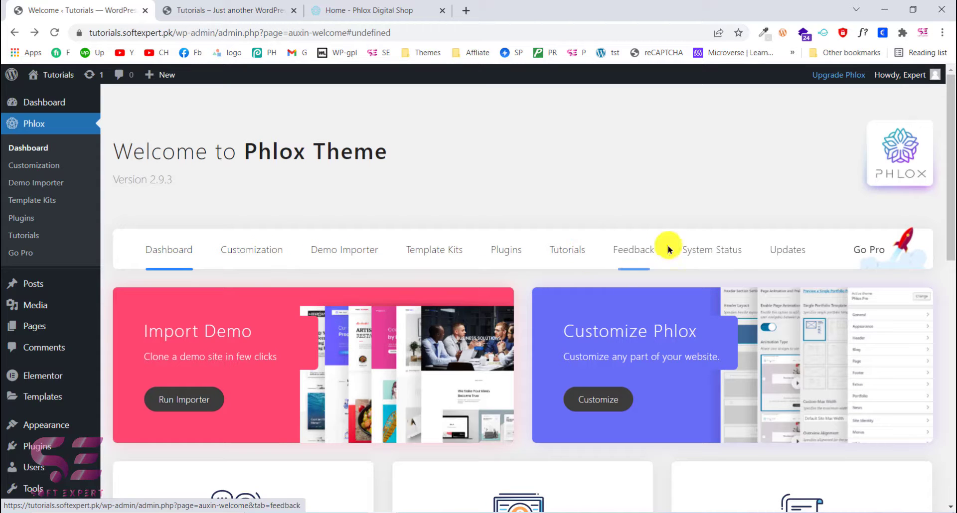
Check the live Digital Shop demo, then open Phlox's Demo Importer from the welcome page
{"action": "left_click", "coordinate": [351, 7]}
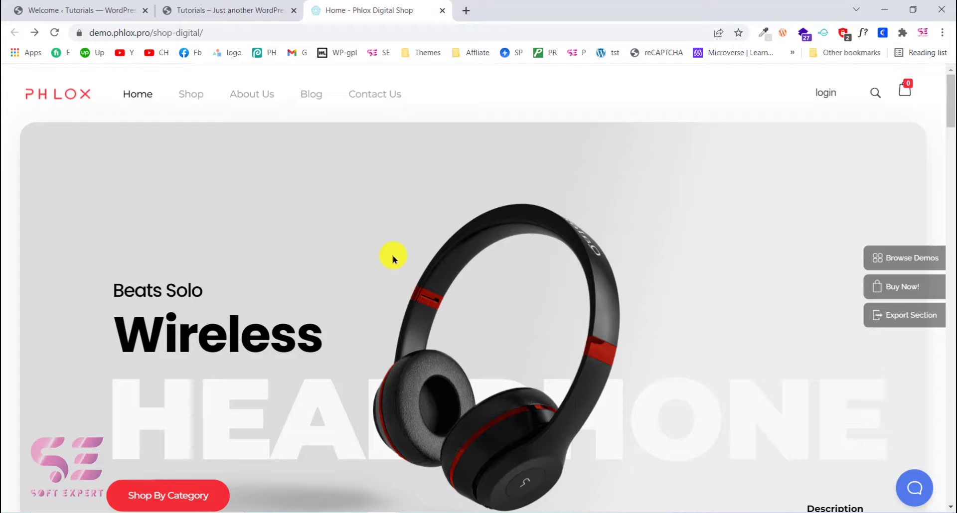
{"action": "left_click", "coordinate": [111, 14]}
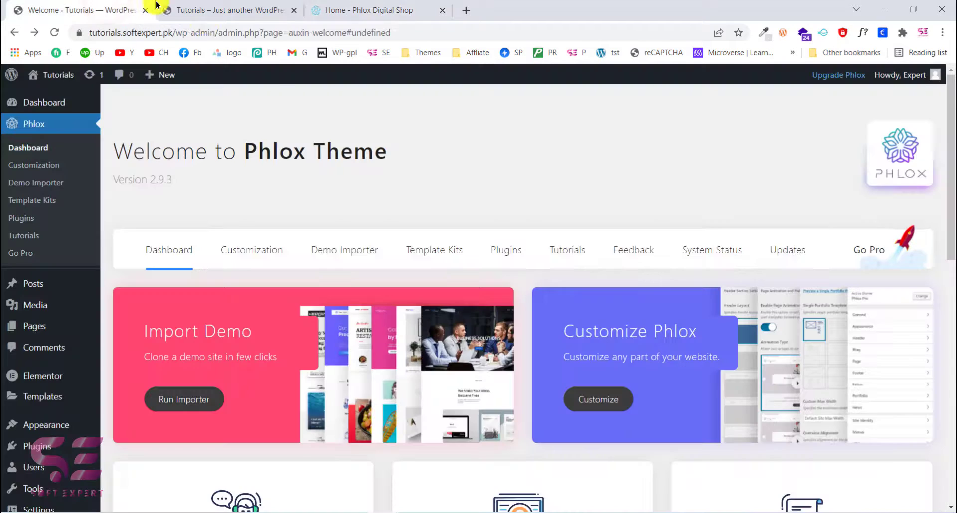
{"action": "left_click", "coordinate": [345, 252]}
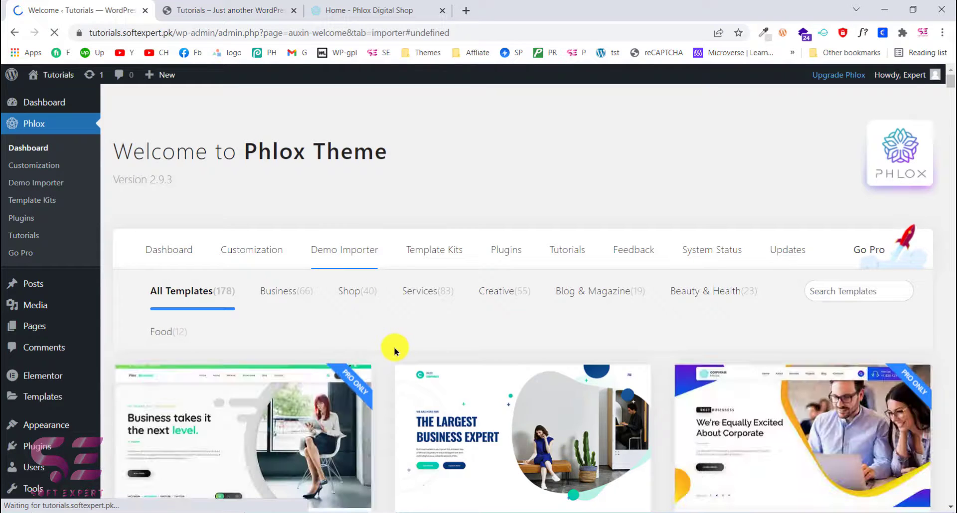
Scroll through all the Demo Importer templates and back up
{"action": "scroll", "coordinate": [393, 351], "scroll_direction": "down", "scroll_amount": 7}
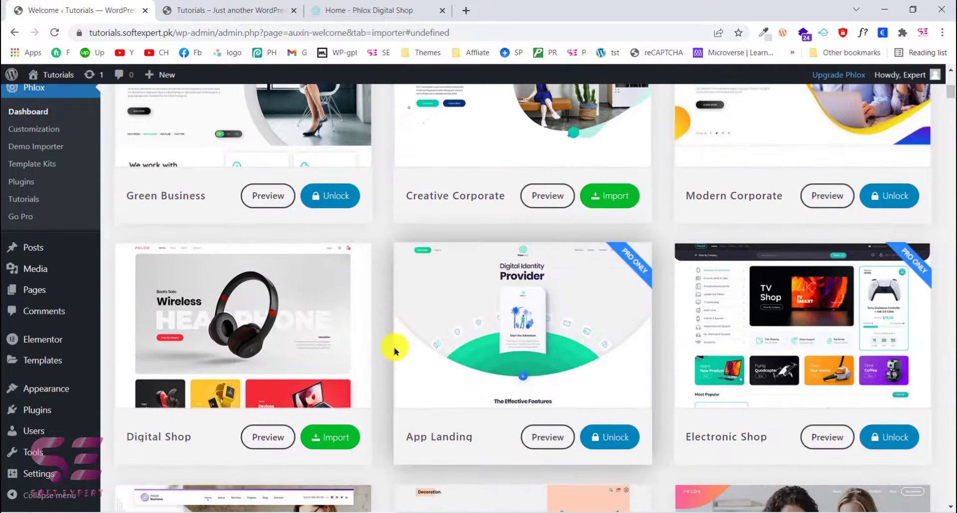
{"action": "scroll", "coordinate": [393, 352], "scroll_direction": "down", "scroll_amount": 5}
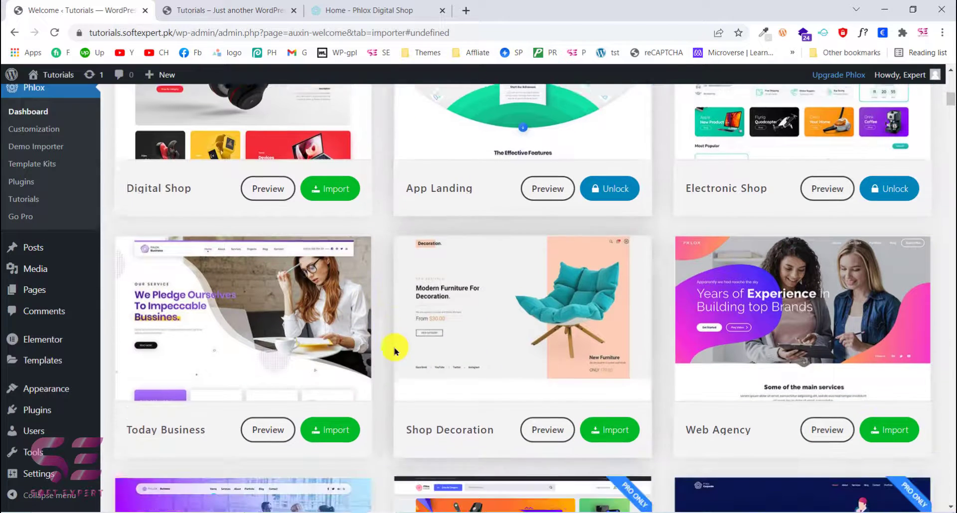
{"action": "scroll", "coordinate": [396, 343], "scroll_direction": "up", "scroll_amount": 5}
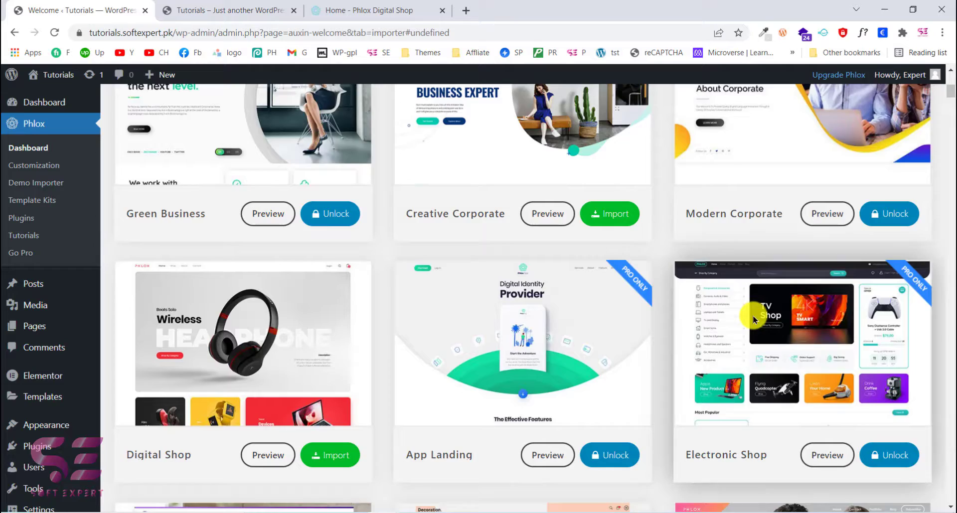
{"action": "scroll", "coordinate": [752, 316], "scroll_direction": "down", "scroll_amount": 5}
{"action": "scroll", "coordinate": [752, 317], "scroll_direction": "down", "scroll_amount": 5}
{"action": "scroll", "coordinate": [604, 352], "scroll_direction": "down", "scroll_amount": 6}
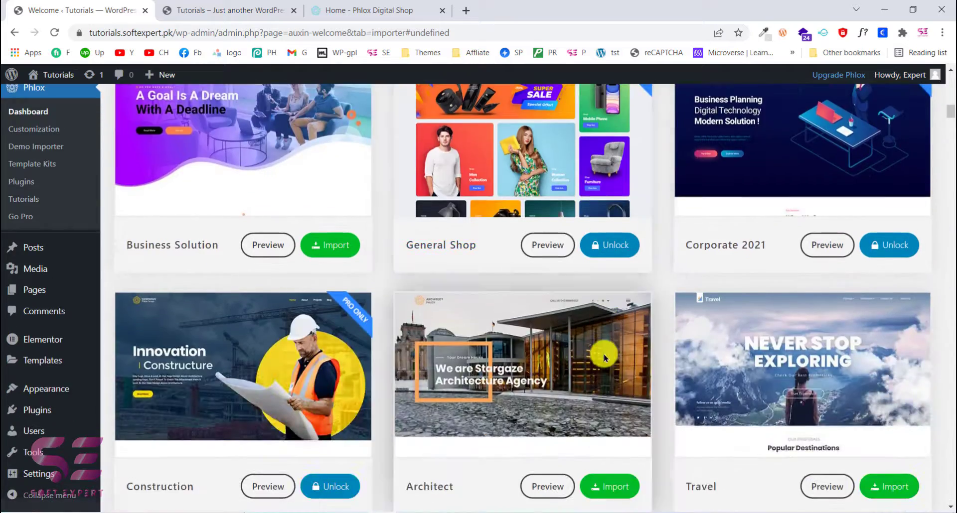
{"action": "scroll", "coordinate": [604, 357], "scroll_direction": "down", "scroll_amount": 3}
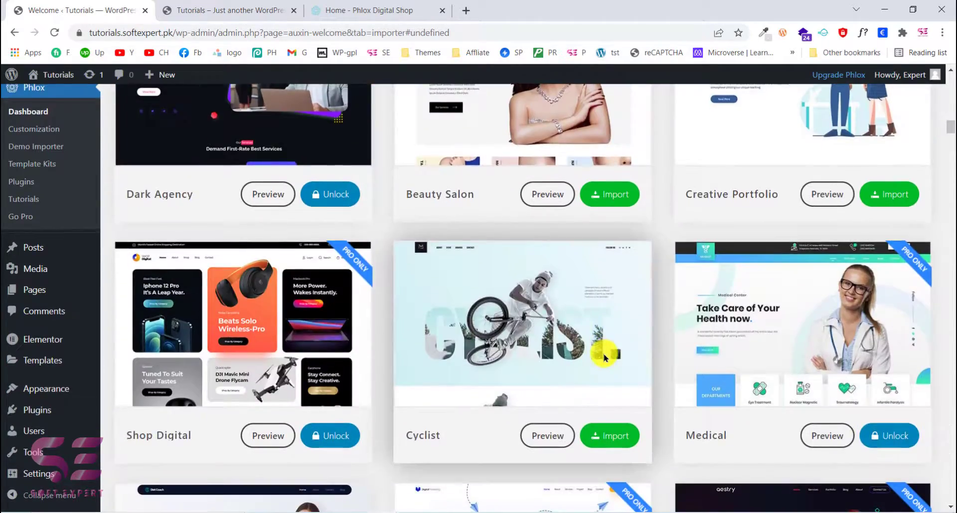
{"action": "scroll", "coordinate": [604, 357], "scroll_direction": "down", "scroll_amount": 2}
{"action": "scroll", "coordinate": [604, 357], "scroll_direction": "down", "scroll_amount": 8}
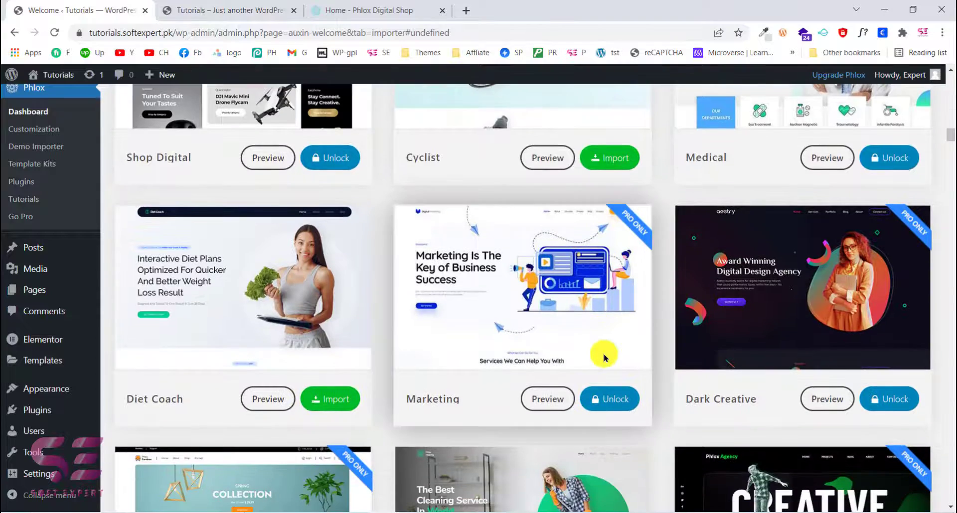
{"action": "scroll", "coordinate": [605, 357], "scroll_direction": "up", "scroll_amount": 8}
{"action": "scroll", "coordinate": [604, 357], "scroll_direction": "up", "scroll_amount": 15}
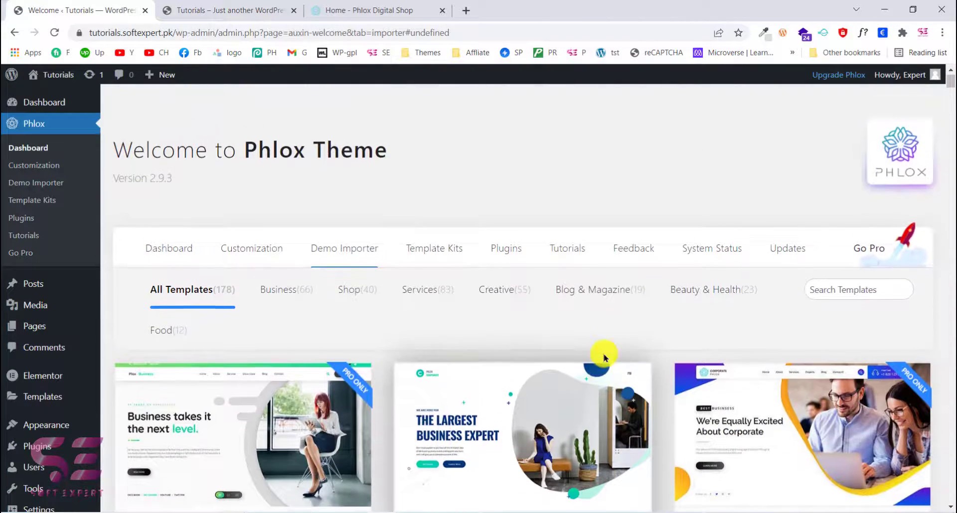
Filter the templates to Shop and browse the 40 shop demos led by Digital Shop
{"action": "left_click", "coordinate": [359, 292]}
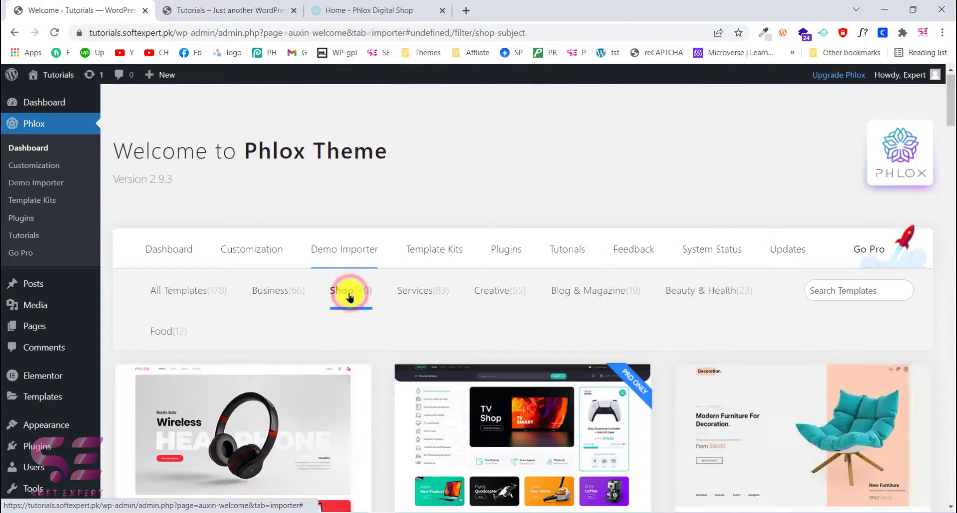
{"action": "scroll", "coordinate": [704, 391], "scroll_direction": "down", "scroll_amount": 8}
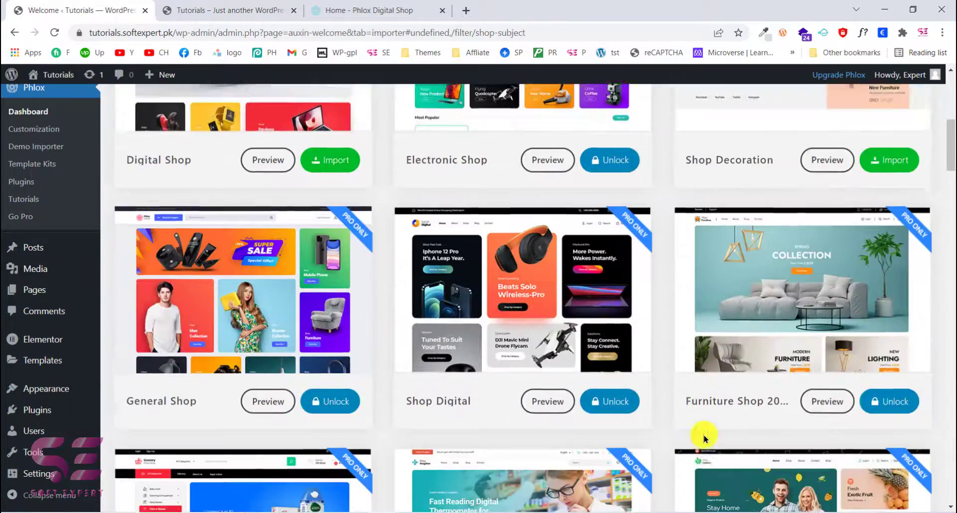
{"action": "scroll", "coordinate": [613, 329], "scroll_direction": "down", "scroll_amount": 15}
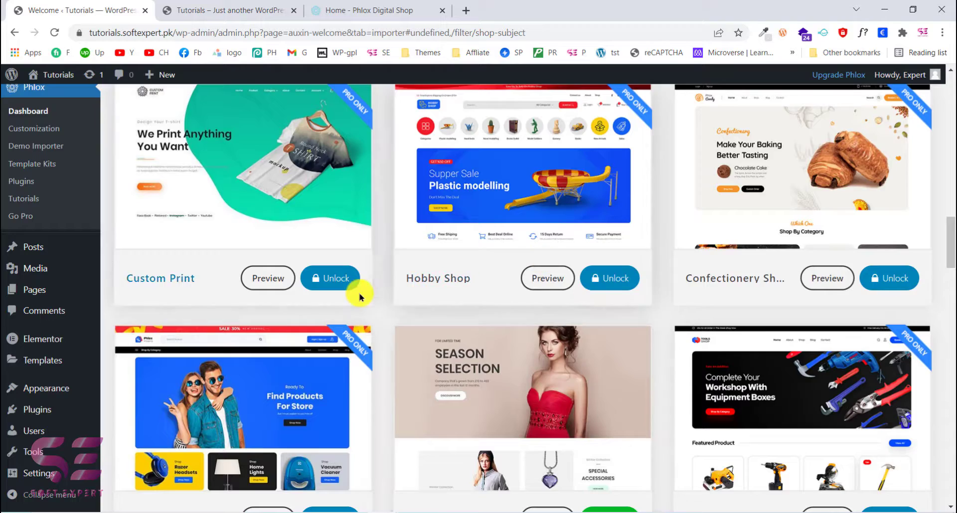
{"action": "scroll", "coordinate": [364, 279], "scroll_direction": "up", "scroll_amount": 20}
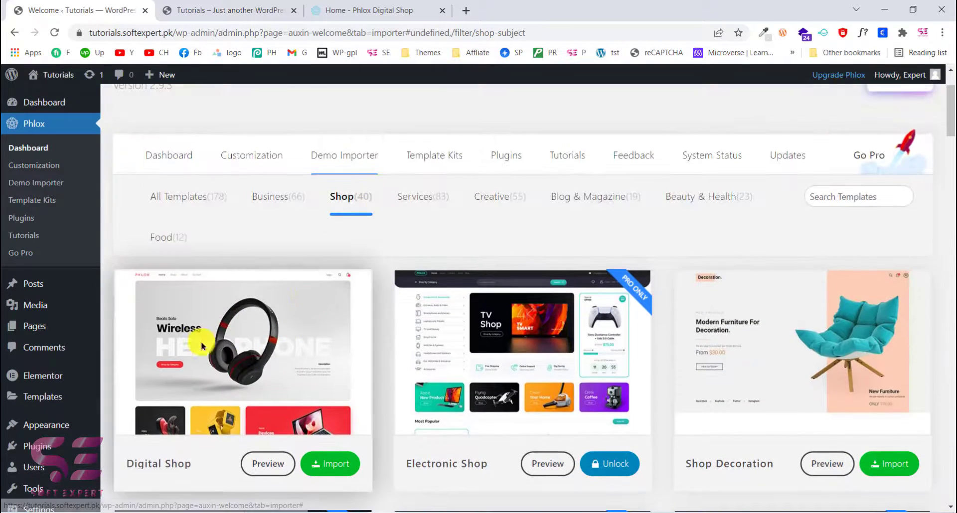
{"action": "scroll", "coordinate": [231, 378], "scroll_direction": "down", "scroll_amount": 1}
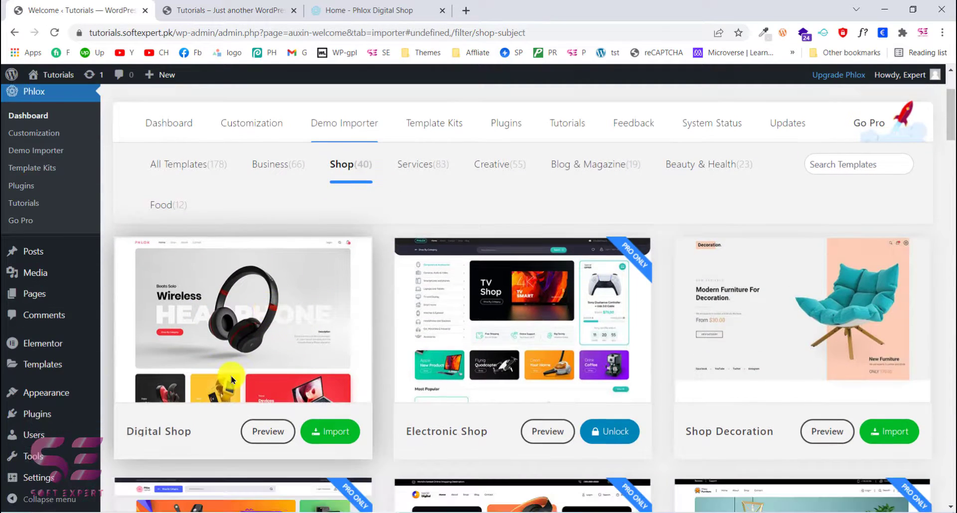
Start importing the Digital Shop demo and accept the clean-install notice
{"action": "left_click", "coordinate": [333, 431]}
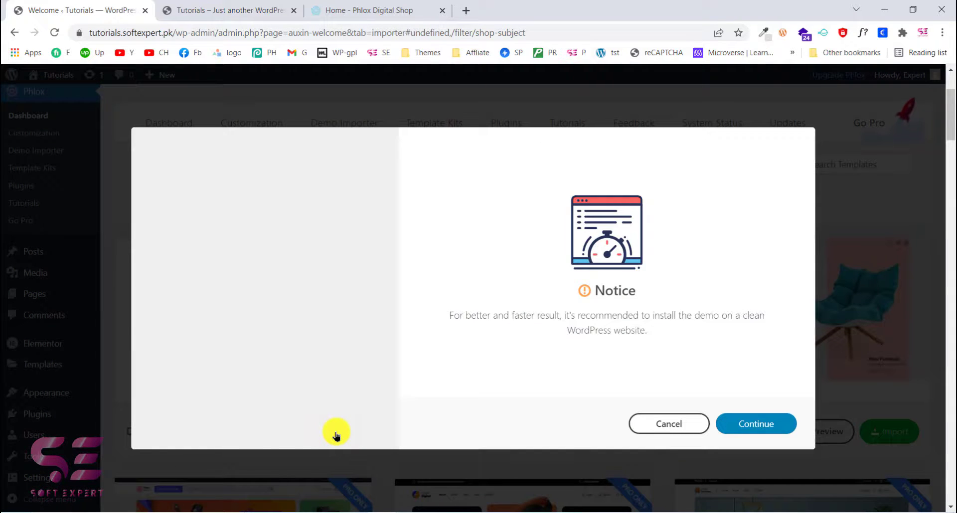
{"action": "left_click_drag", "start_coordinate": [529, 317], "coordinate": [675, 305]}
{"action": "left_click", "coordinate": [677, 304]}
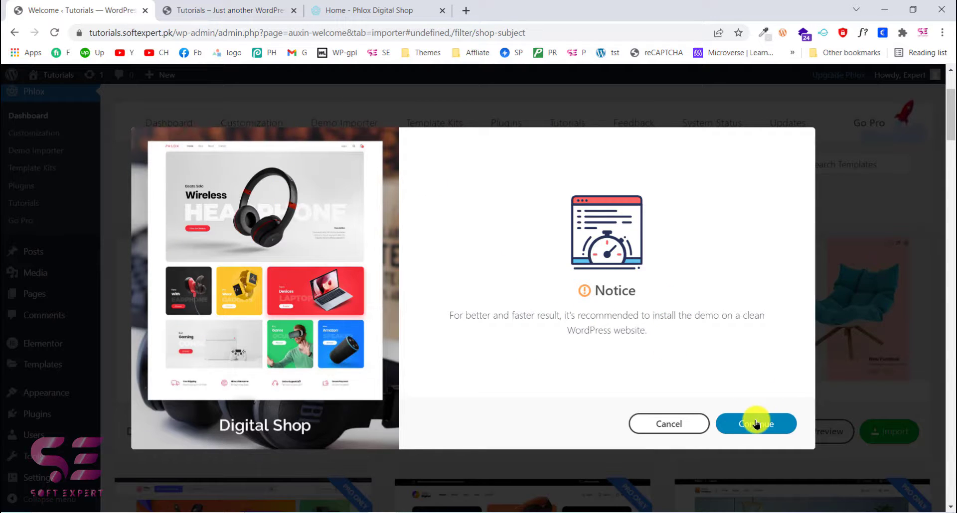
{"action": "left_click", "coordinate": [755, 424]}
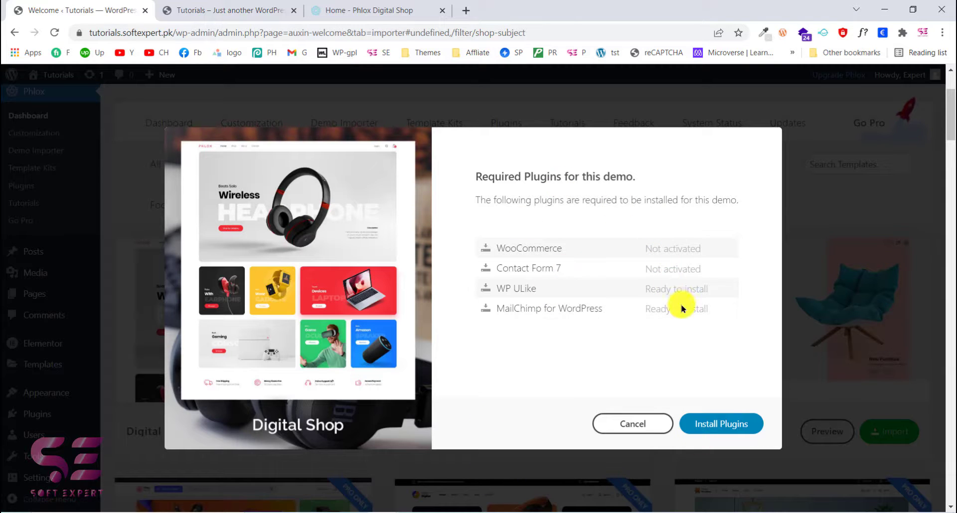
Install and activate the demo's required plugins while checking the live Digital Shop demo
{"action": "left_click", "coordinate": [725, 424]}
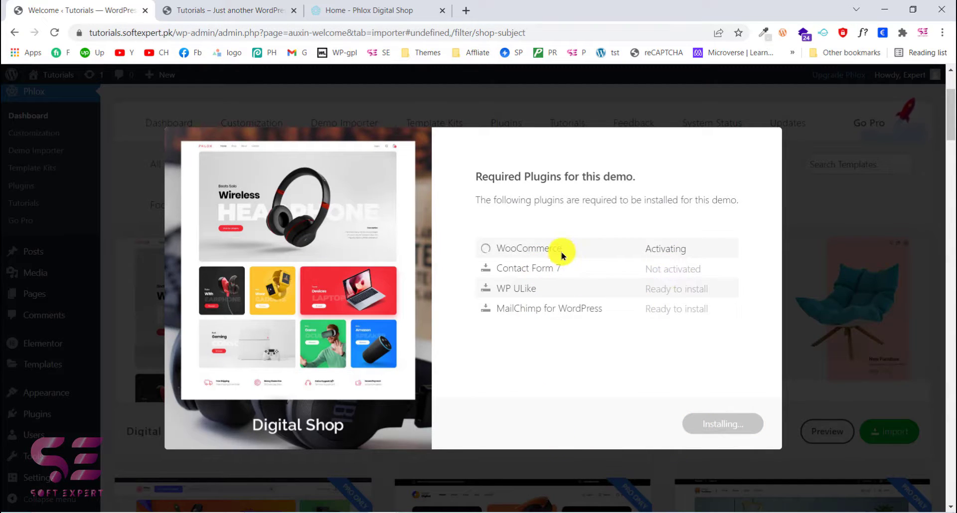
{"action": "left_click", "coordinate": [382, 4]}
{"action": "left_click", "coordinate": [93, 7]}
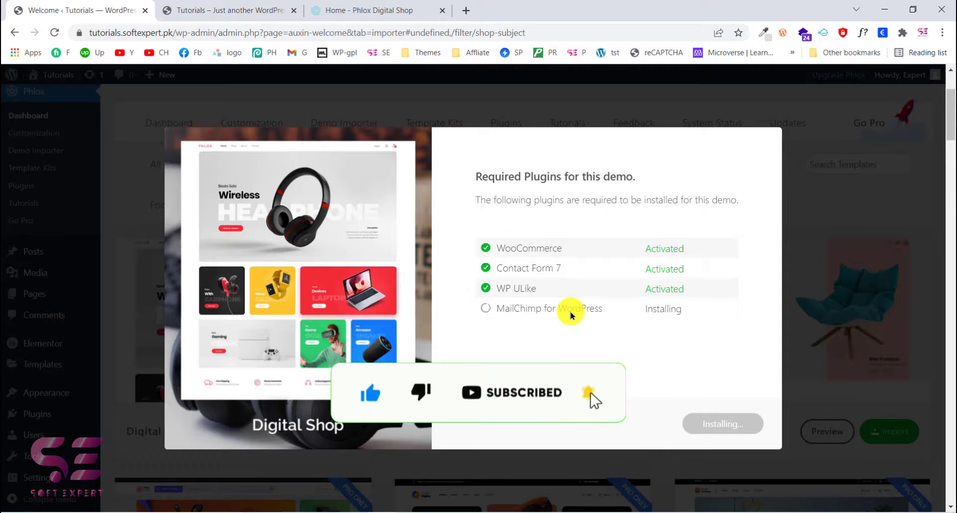
{"action": "left_click_drag", "start_coordinate": [490, 347], "coordinate": [684, 348]}
{"action": "left_click", "coordinate": [684, 347]}
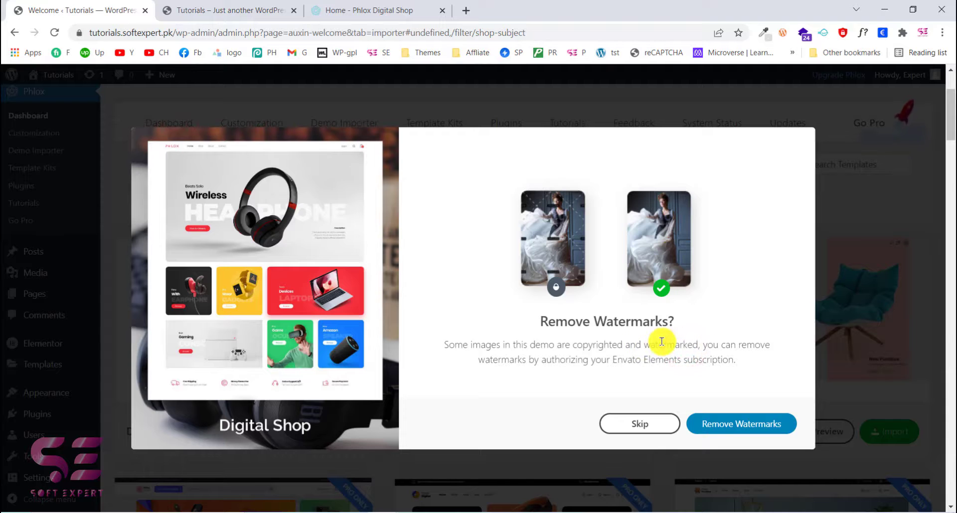
{"action": "key", "text": "ctrl+3"}
Skip removing the image watermarks
{"action": "scroll", "coordinate": [301, 304], "scroll_direction": "up", "scroll_amount": 1}
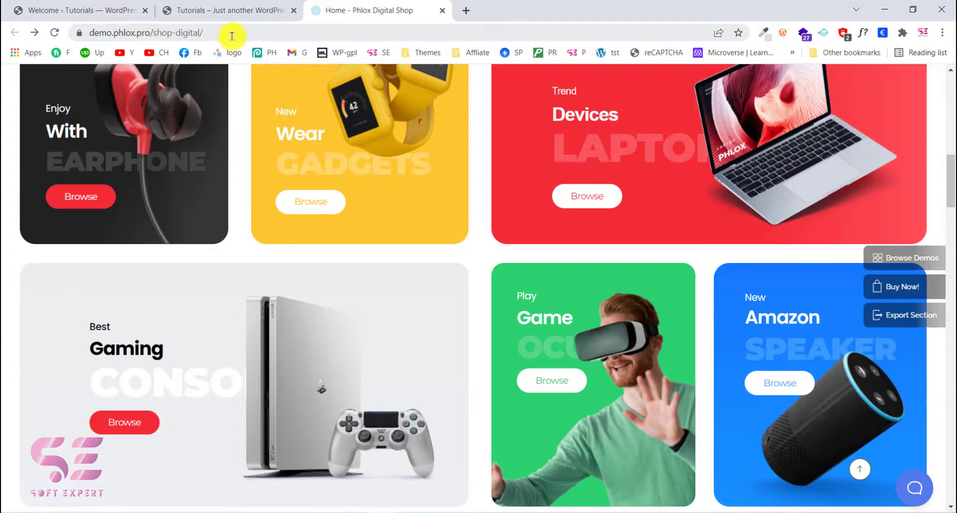
{"action": "left_click", "coordinate": [106, 4]}
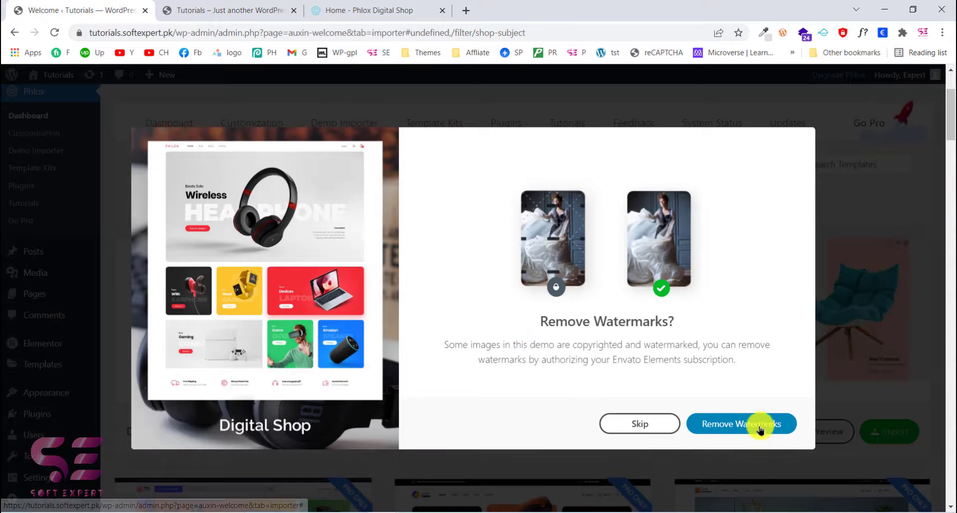
{"action": "left_click", "coordinate": [625, 424]}
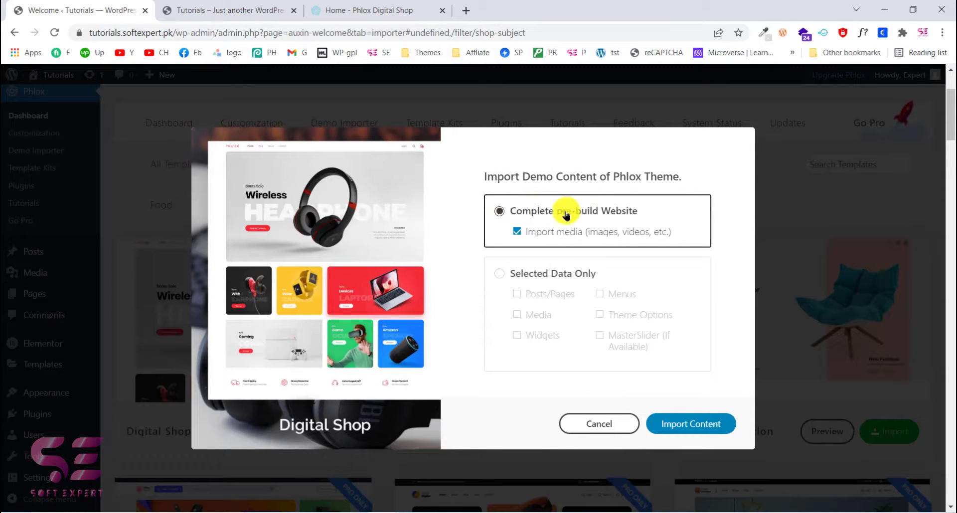
Choose Complete pre-build Website with media as the import type and proceed
{"action": "left_click", "coordinate": [384, 10]}
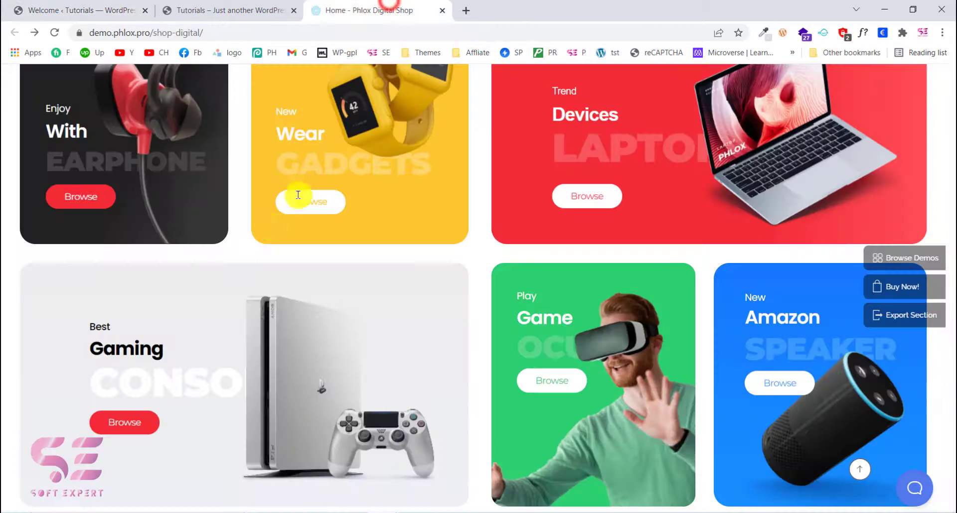
{"action": "scroll", "coordinate": [434, 188], "scroll_direction": "up", "scroll_amount": 10}
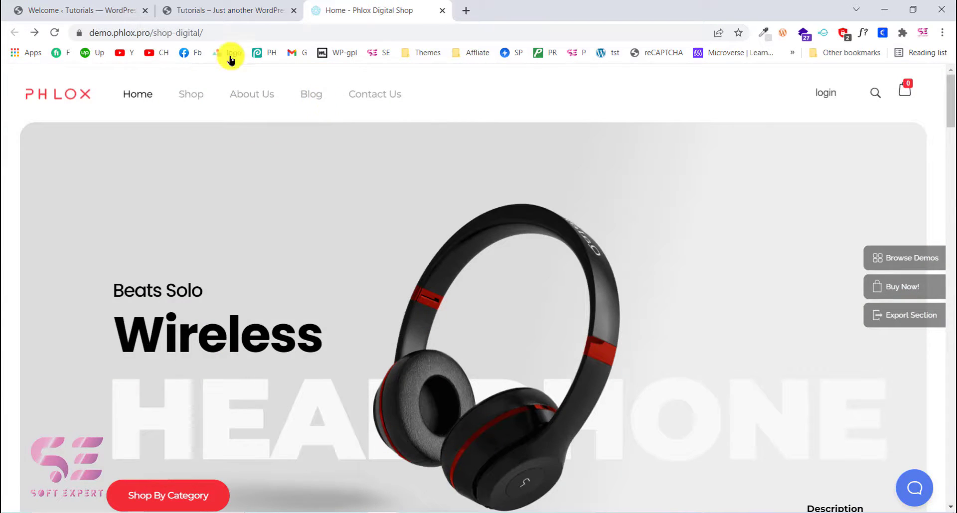
{"action": "left_click", "coordinate": [36, 7]}
{"action": "left_click", "coordinate": [499, 274]}
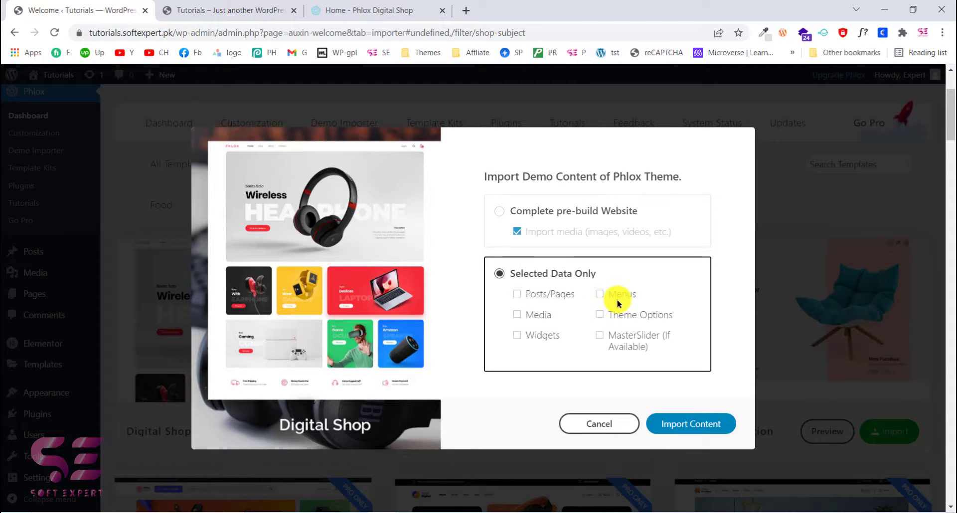
{"action": "left_click", "coordinate": [498, 212]}
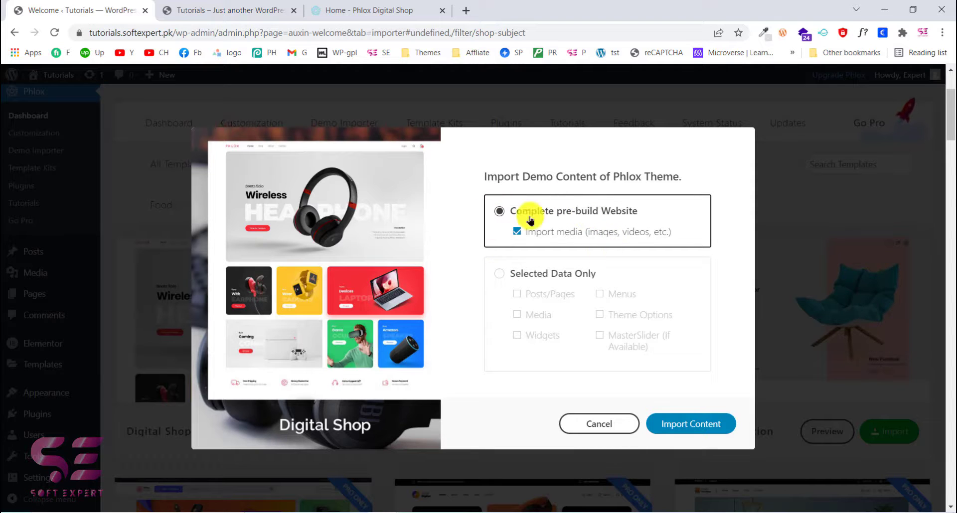
{"action": "left_click", "coordinate": [712, 425]}
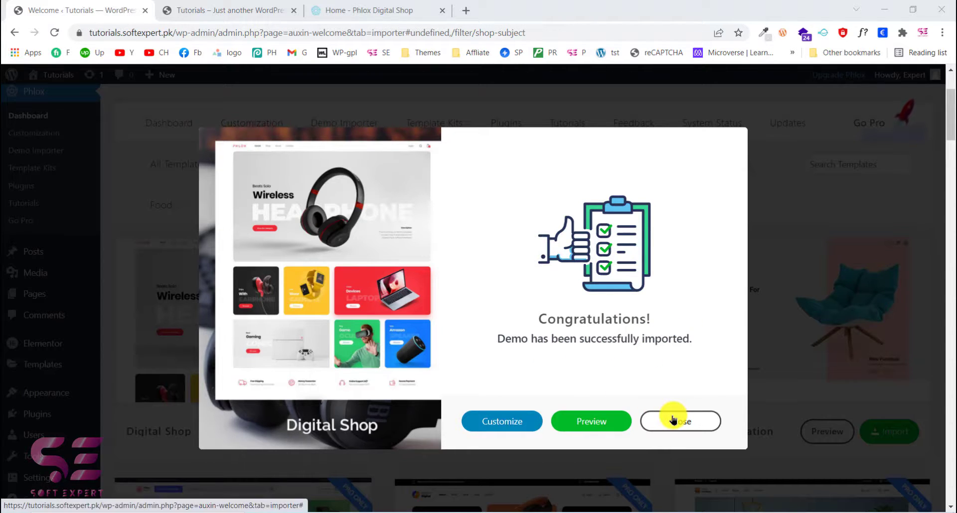
Preview the imported Beats Solo Wireless Headphone homepage in a new tab
{"action": "left_click", "coordinate": [594, 421]}
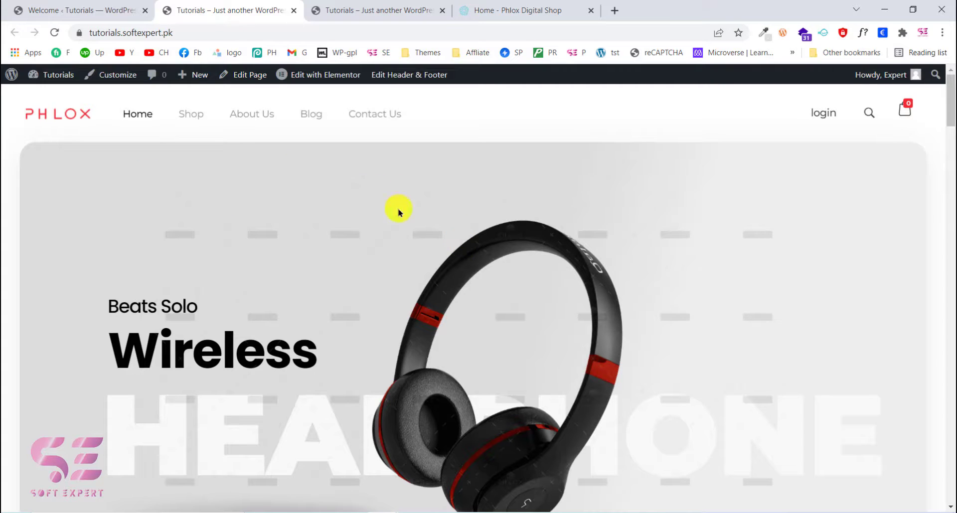
{"action": "key", "text": "ctrl+Tab"}
{"action": "left_click_drag", "start_coordinate": [326, 232], "coordinate": [359, 231]}
{"action": "left_click", "coordinate": [495, 9]}
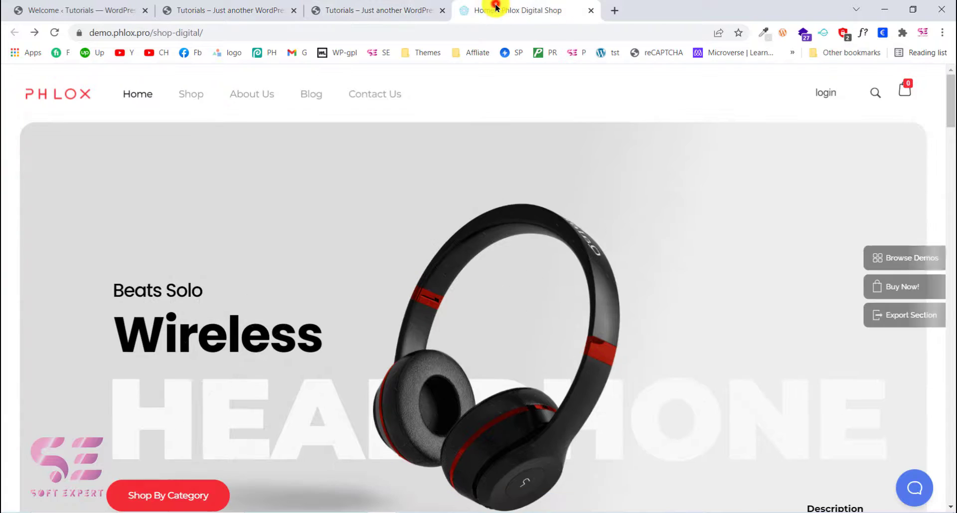
{"action": "left_click", "coordinate": [373, 7]}
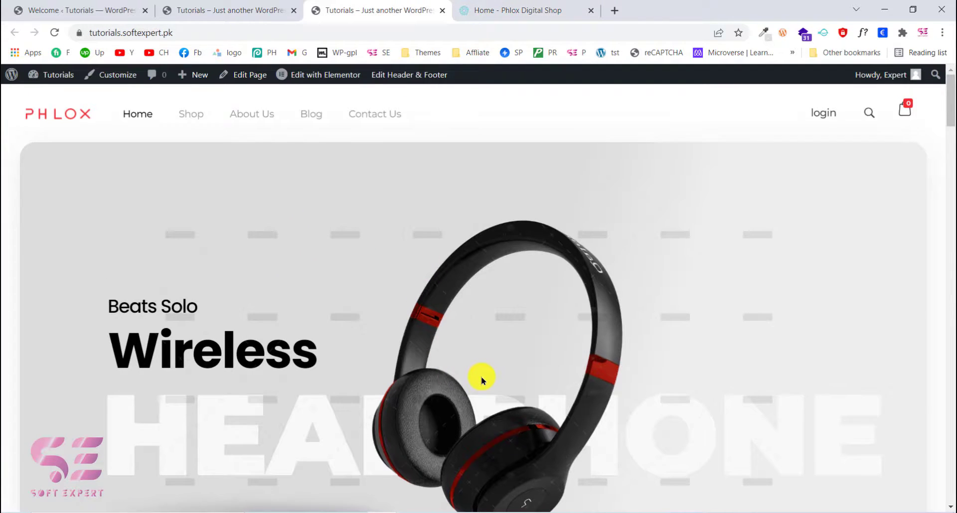
{"action": "scroll", "coordinate": [482, 380], "scroll_direction": "down", "scroll_amount": 10}
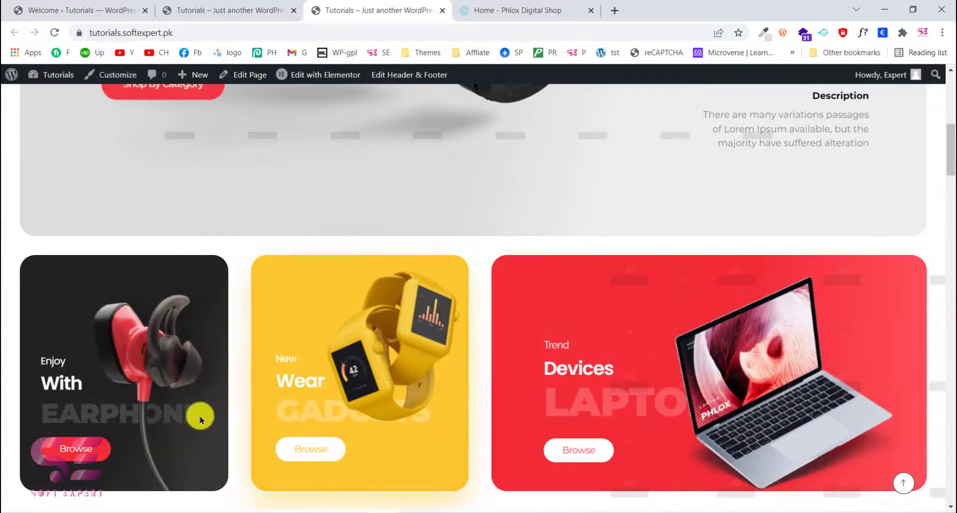
{"action": "scroll", "coordinate": [551, 401], "scroll_direction": "down", "scroll_amount": 5}
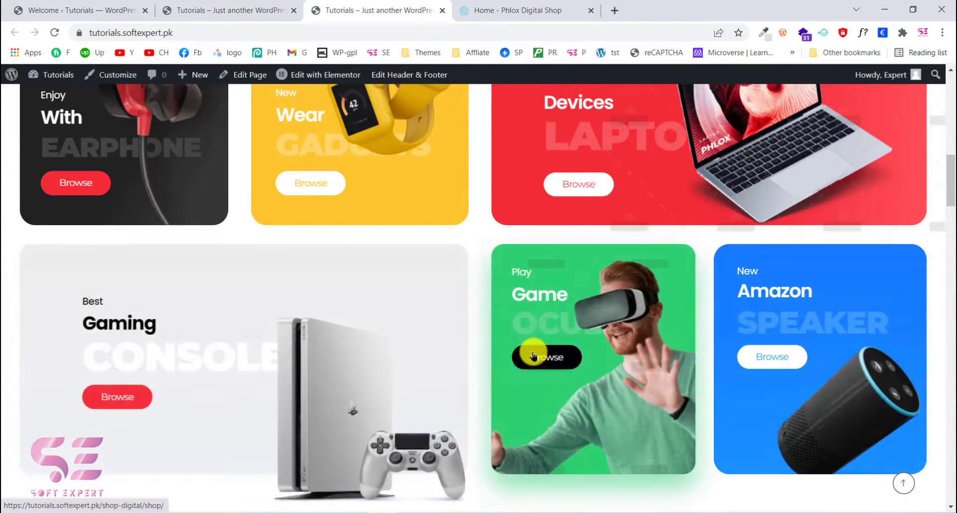
{"action": "scroll", "coordinate": [533, 356], "scroll_direction": "down", "scroll_amount": 10}
{"action": "scroll", "coordinate": [532, 353], "scroll_direction": "up", "scroll_amount": 3}
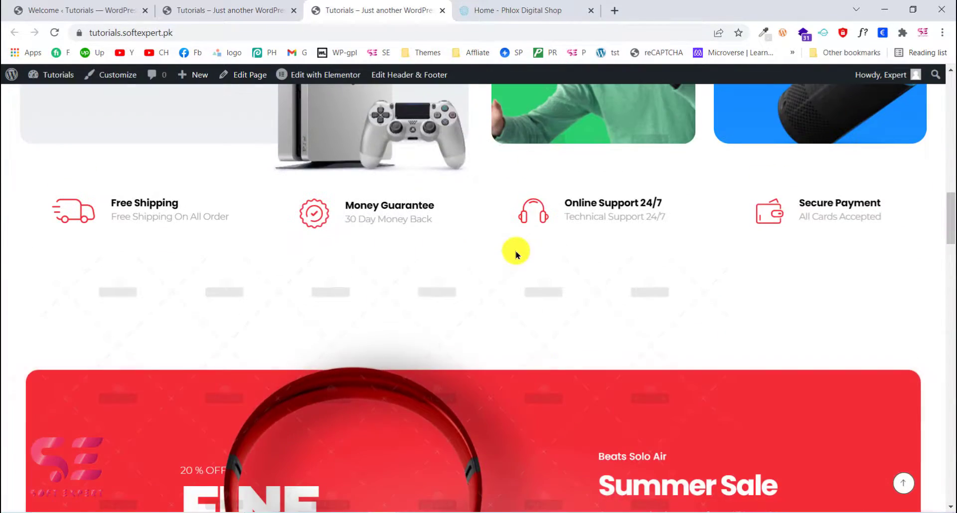
{"action": "scroll", "coordinate": [516, 254], "scroll_direction": "down", "scroll_amount": 6}
{"action": "scroll", "coordinate": [699, 274], "scroll_direction": "down", "scroll_amount": 5}
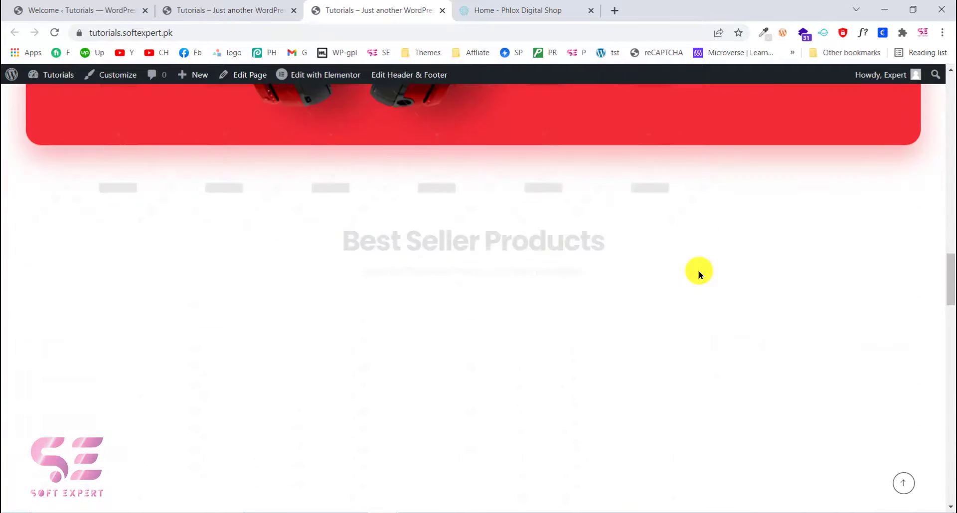
{"action": "scroll", "coordinate": [699, 274], "scroll_direction": "down", "scroll_amount": 12}
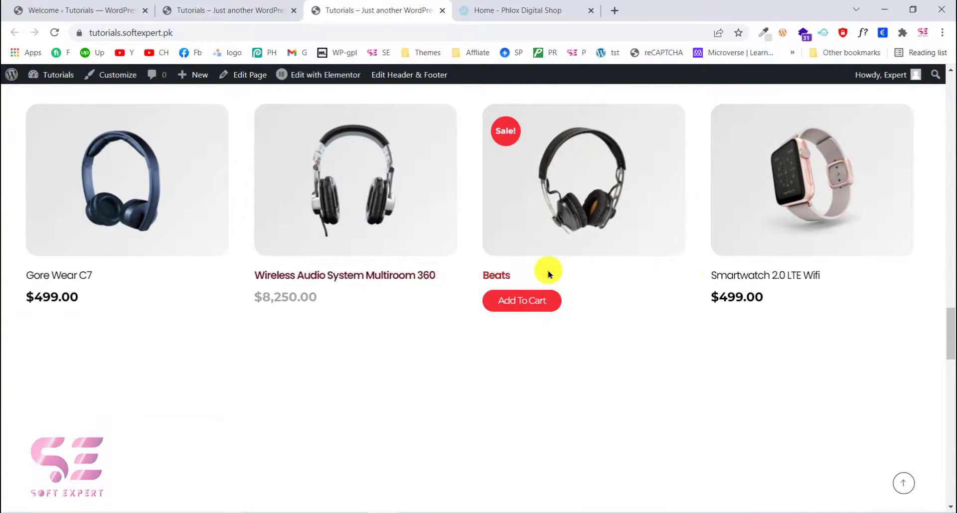
{"action": "scroll", "coordinate": [544, 280], "scroll_direction": "down", "scroll_amount": 8}
{"action": "scroll", "coordinate": [602, 282], "scroll_direction": "up", "scroll_amount": 10}
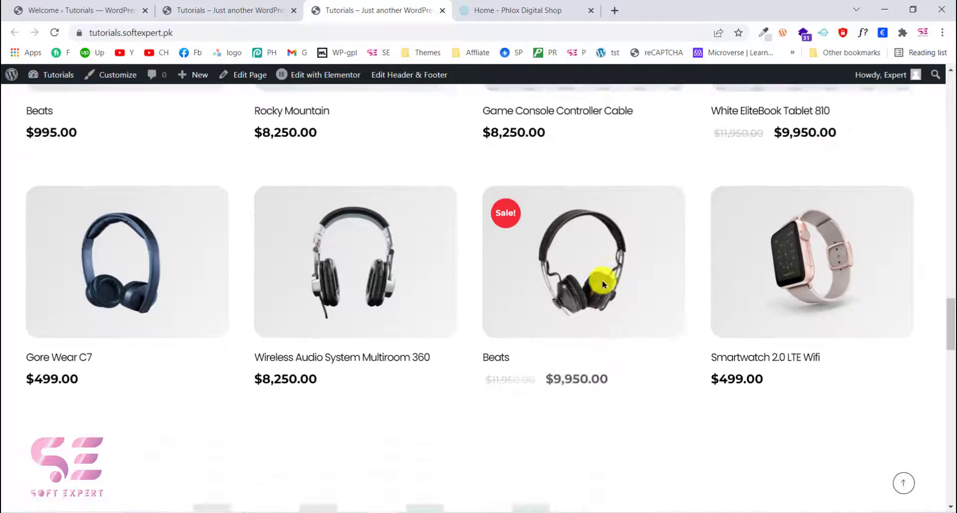
{"action": "scroll", "coordinate": [602, 284], "scroll_direction": "up", "scroll_amount": 1}
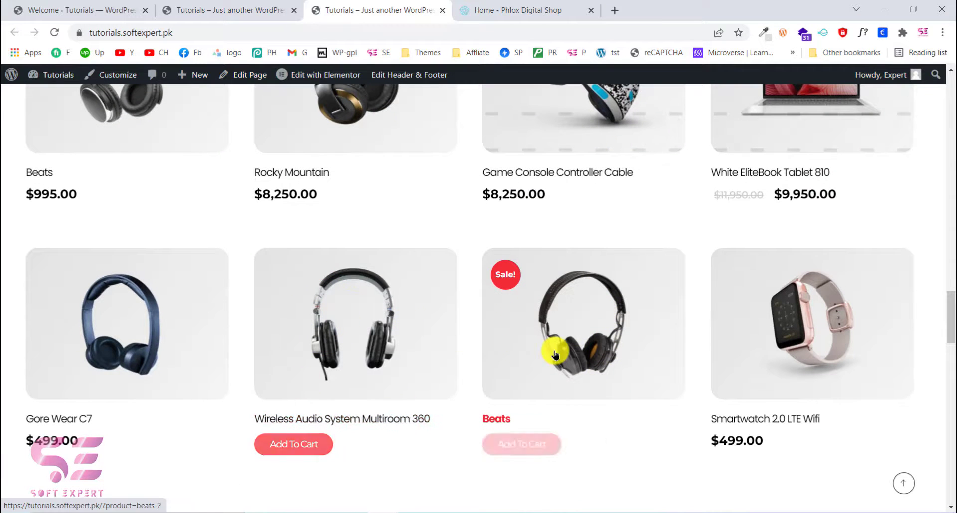
{"action": "scroll", "coordinate": [610, 351], "scroll_direction": "down", "scroll_amount": 15}
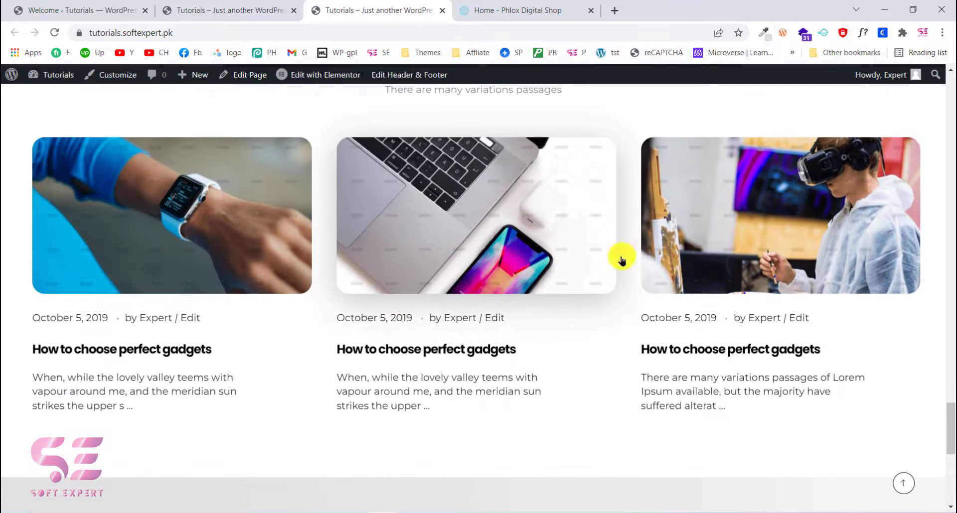
{"action": "scroll", "coordinate": [708, 261], "scroll_direction": "down", "scroll_amount": 5}
{"action": "scroll", "coordinate": [437, 281], "scroll_direction": "down", "scroll_amount": 2}
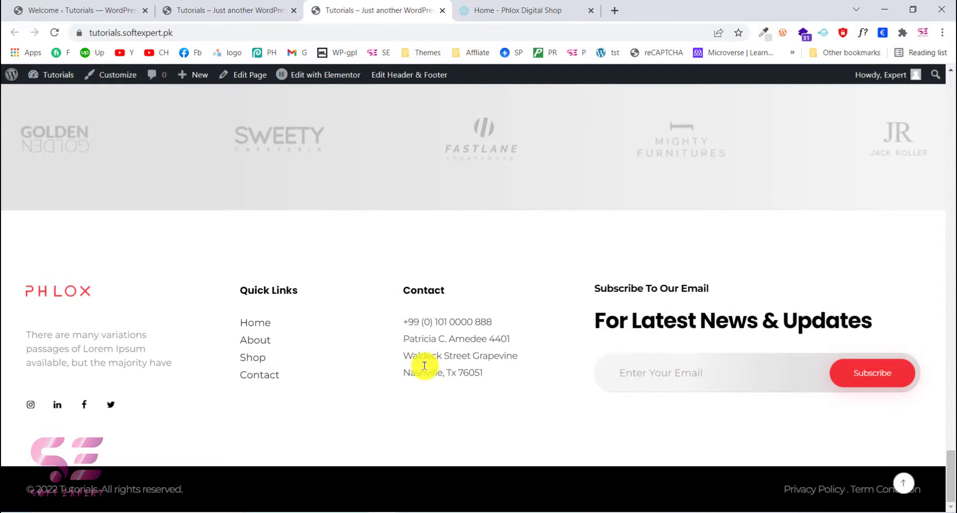
{"action": "scroll", "coordinate": [424, 366], "scroll_direction": "up", "scroll_amount": 20}
{"action": "scroll", "coordinate": [424, 366], "scroll_direction": "up", "scroll_amount": 6}
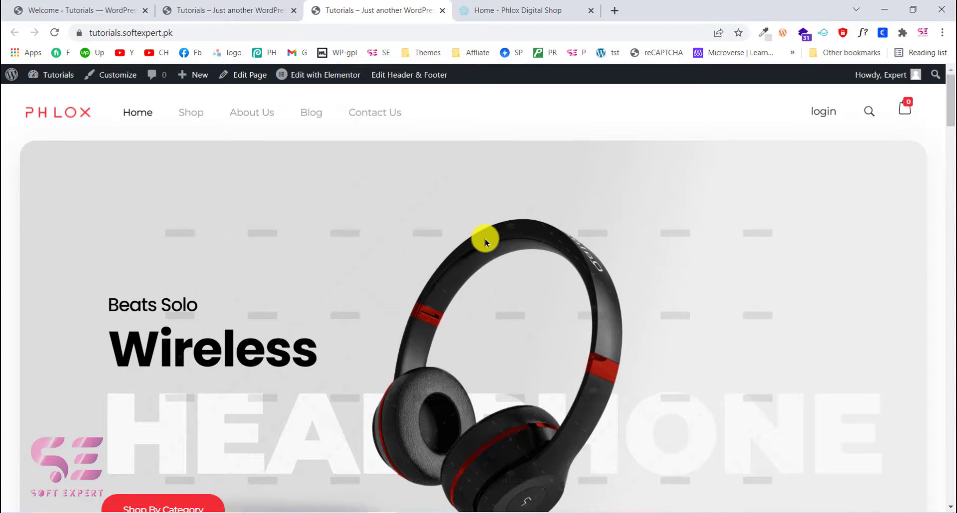
{"action": "scroll", "coordinate": [449, 249], "scroll_direction": "down", "scroll_amount": 5}
{"action": "scroll", "coordinate": [334, 234], "scroll_direction": "up", "scroll_amount": 5}
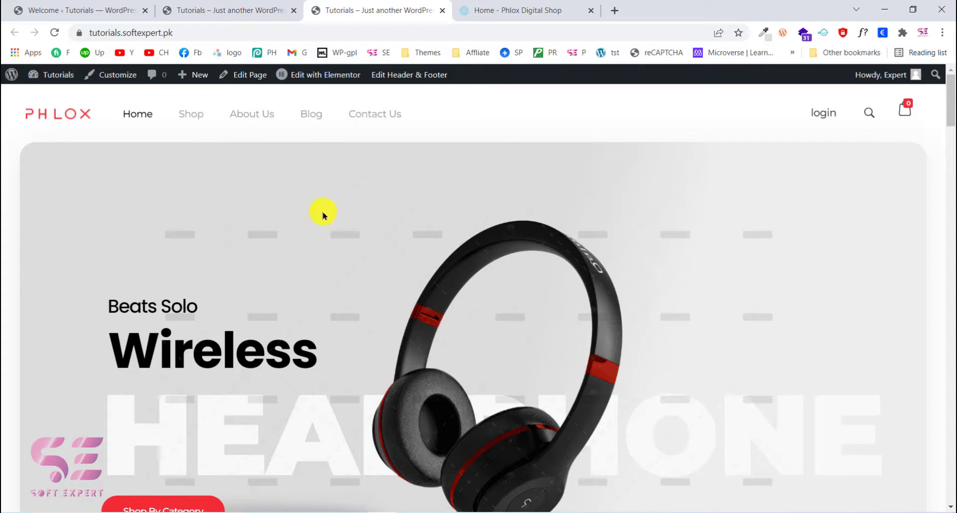
{"action": "mouse_move", "coordinate": [323, 76]}
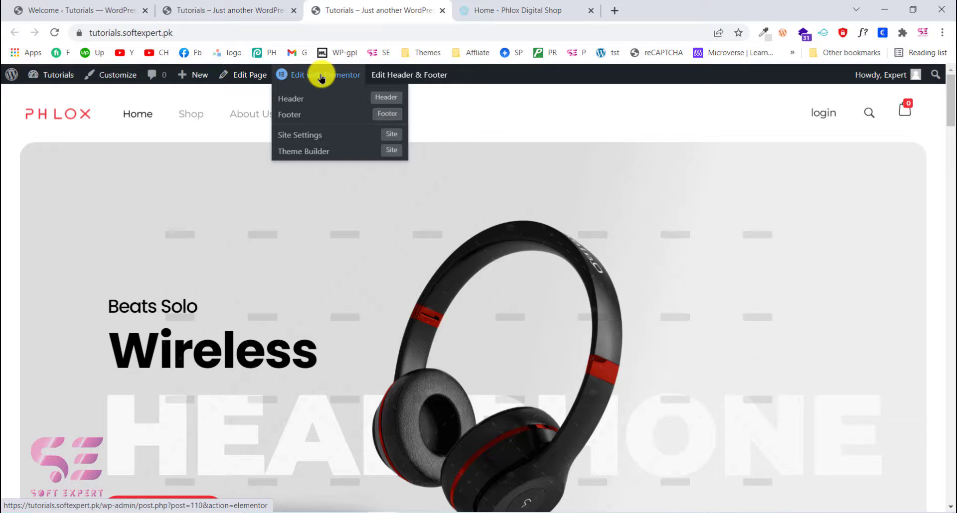
{"action": "left_click", "coordinate": [107, 10]}
Open the Home page from All Pages in Elementor in a new tab and select the hero headphone image
{"action": "left_click", "coordinate": [688, 428]}
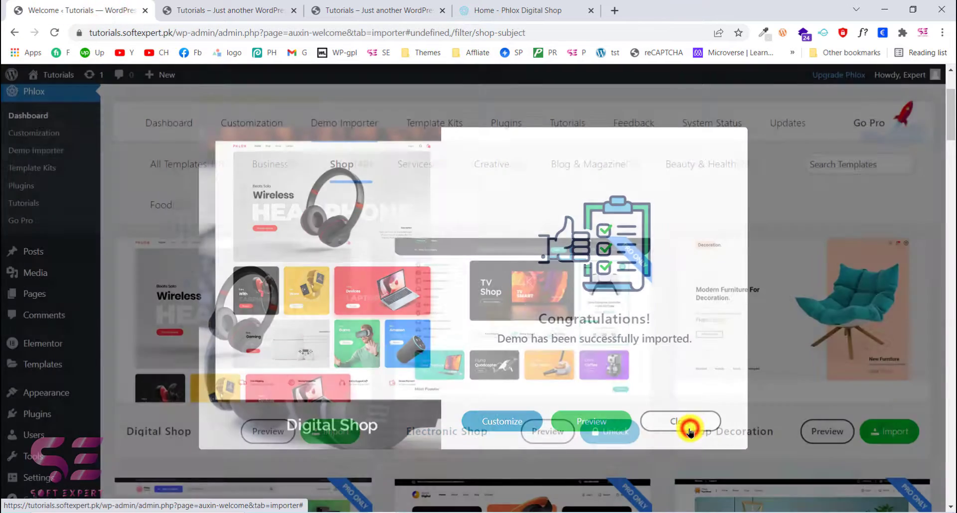
{"action": "left_click", "coordinate": [36, 298]}
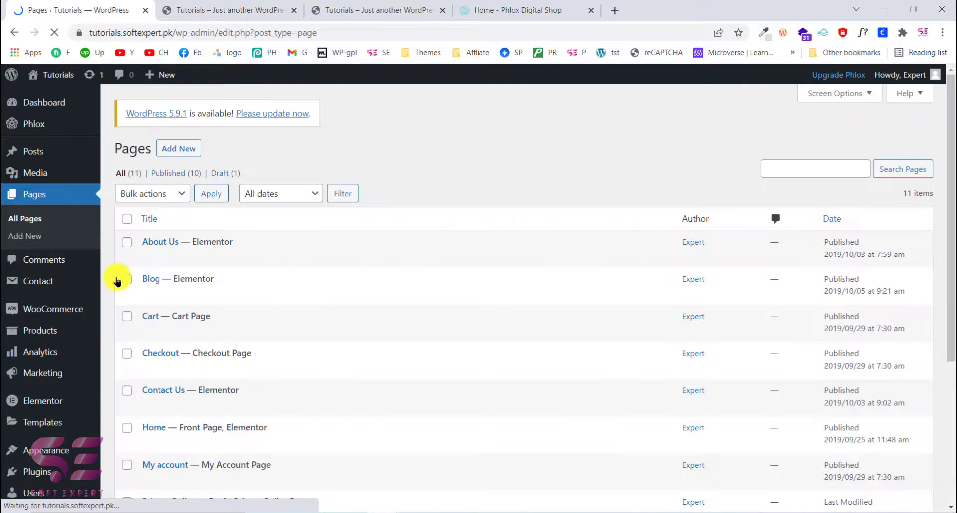
{"action": "scroll", "coordinate": [292, 274], "scroll_direction": "down", "scroll_amount": 4}
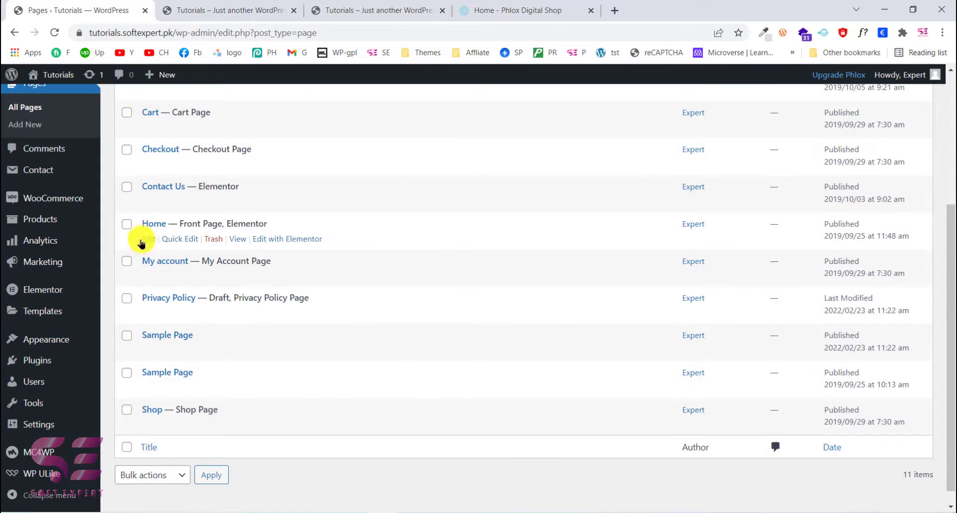
{"action": "right_click", "coordinate": [305, 239]}
{"action": "left_click", "coordinate": [328, 243]}
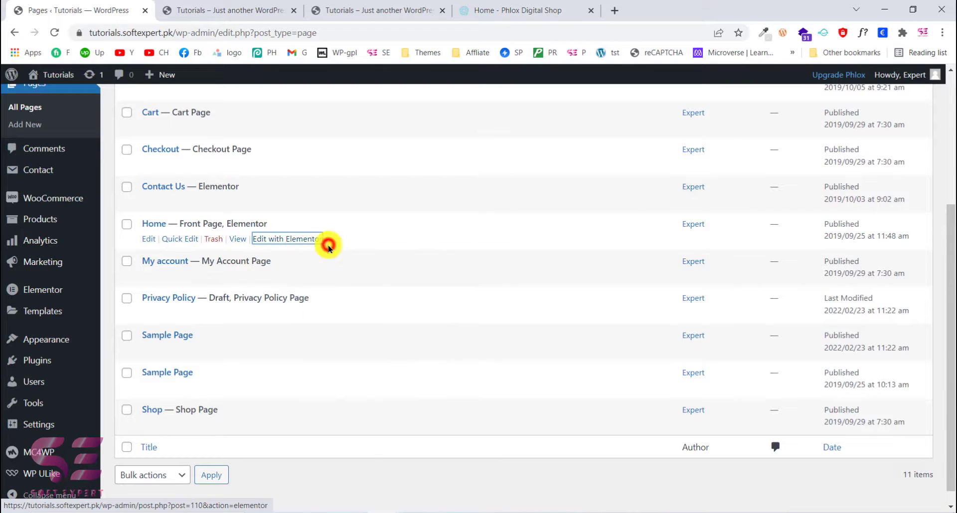
{"action": "left_click", "coordinate": [204, 9]}
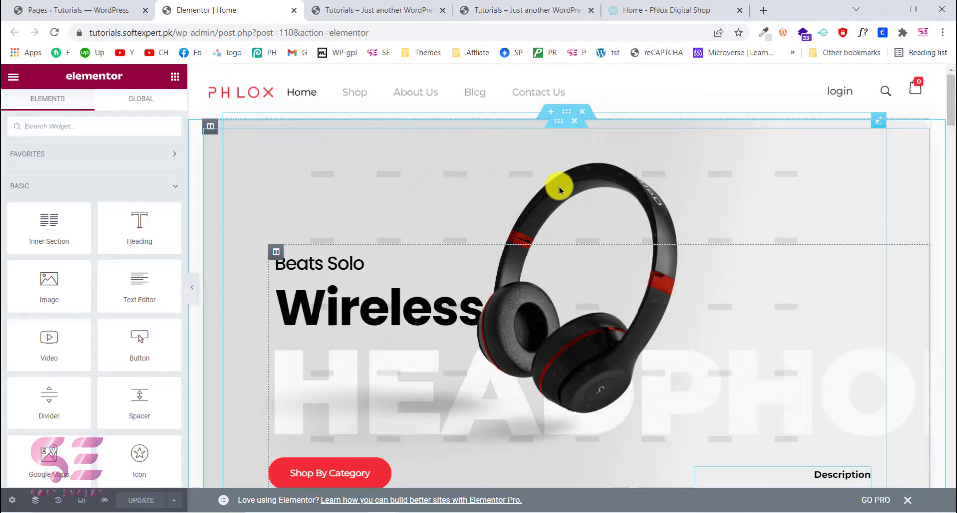
{"action": "left_click", "coordinate": [612, 184]}
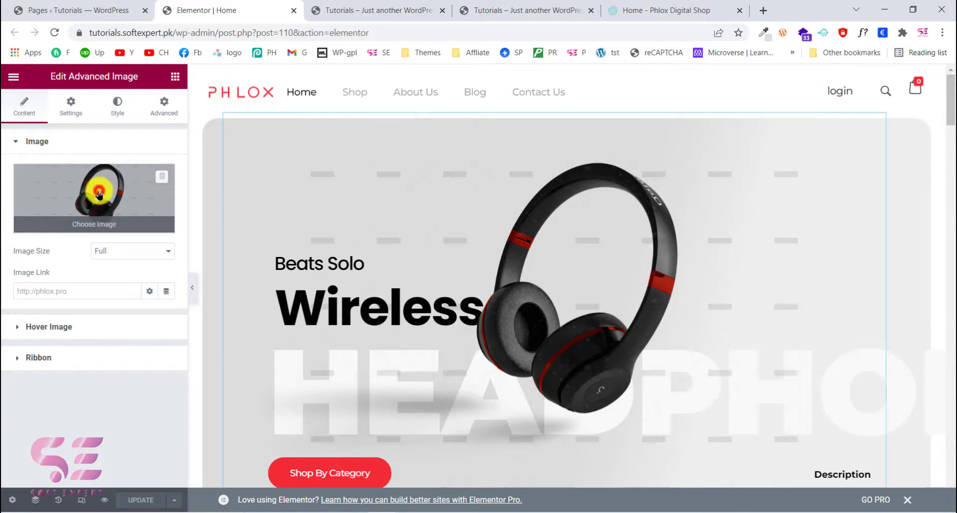
{"action": "left_click", "coordinate": [99, 194]}
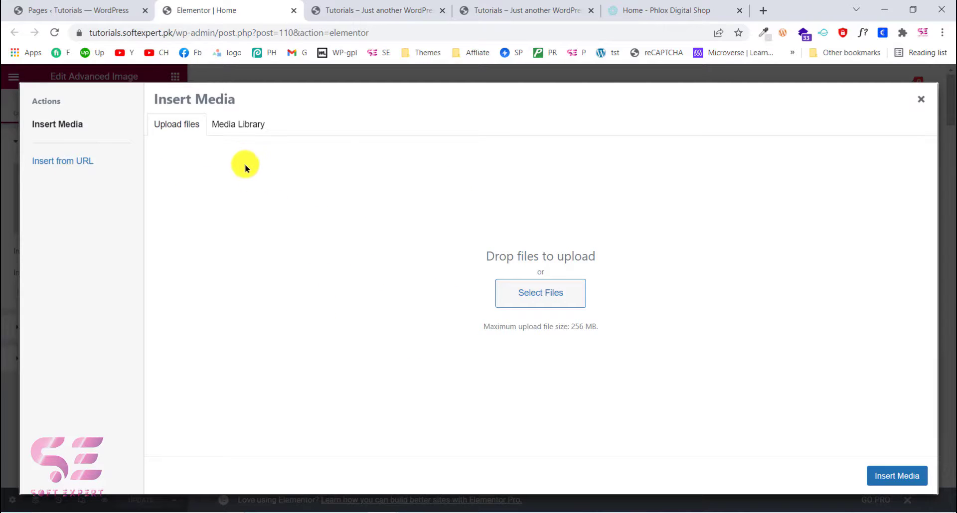
{"action": "left_click", "coordinate": [230, 128]}
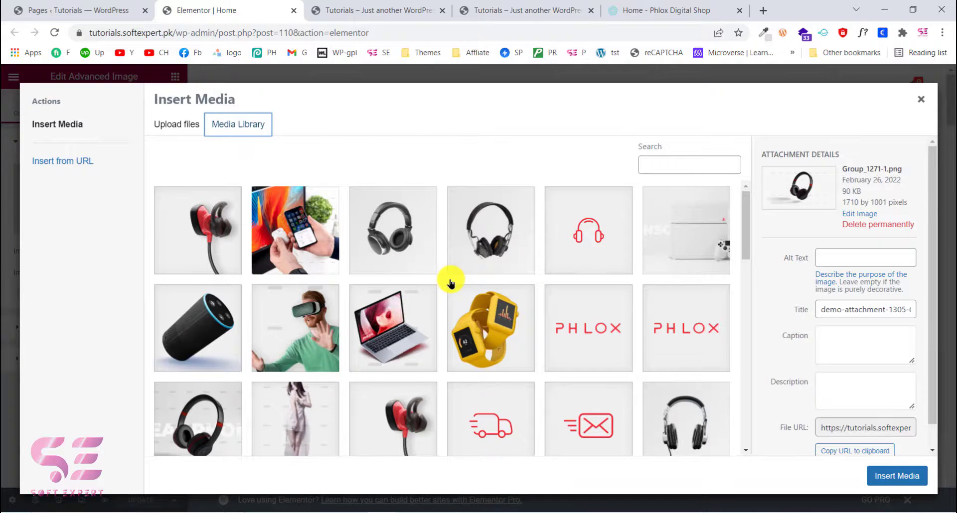
{"action": "scroll", "coordinate": [450, 283], "scroll_direction": "down", "scroll_amount": 2}
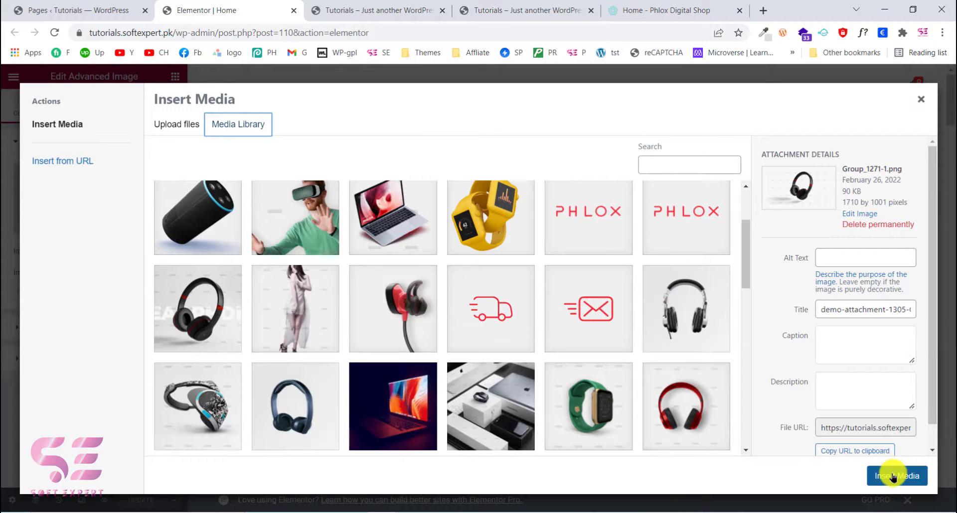
{"action": "left_click", "coordinate": [921, 103]}
{"action": "scroll", "coordinate": [548, 326], "scroll_direction": "down", "scroll_amount": 3}
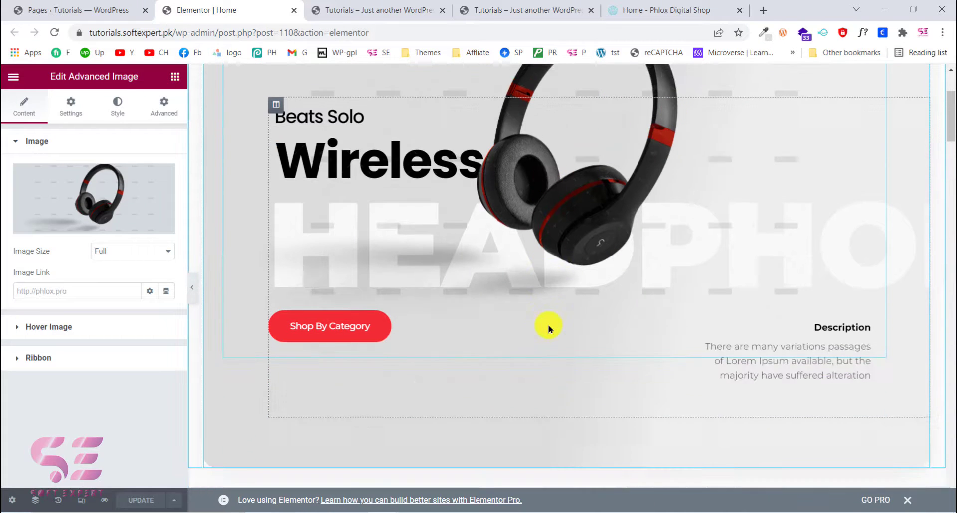
{"action": "left_click", "coordinate": [856, 322]}
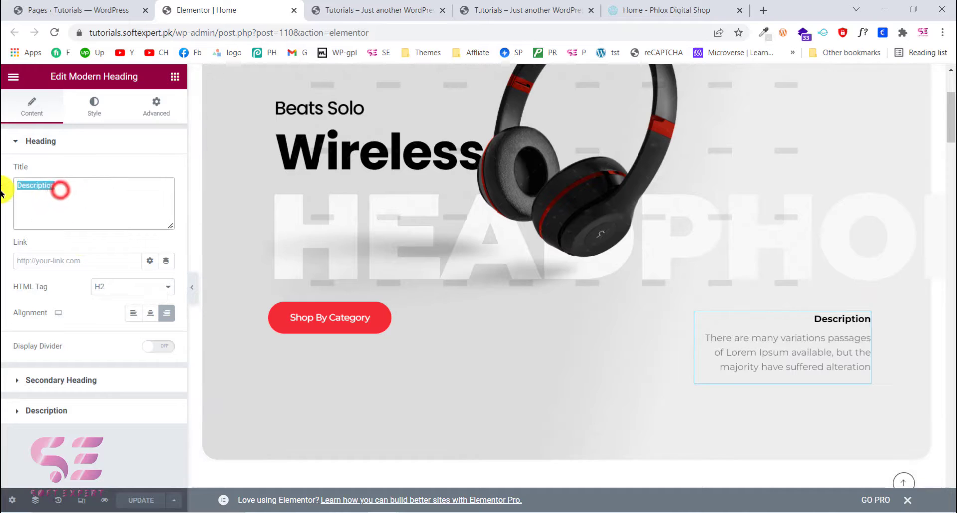
{"action": "left_click", "coordinate": [38, 383]}
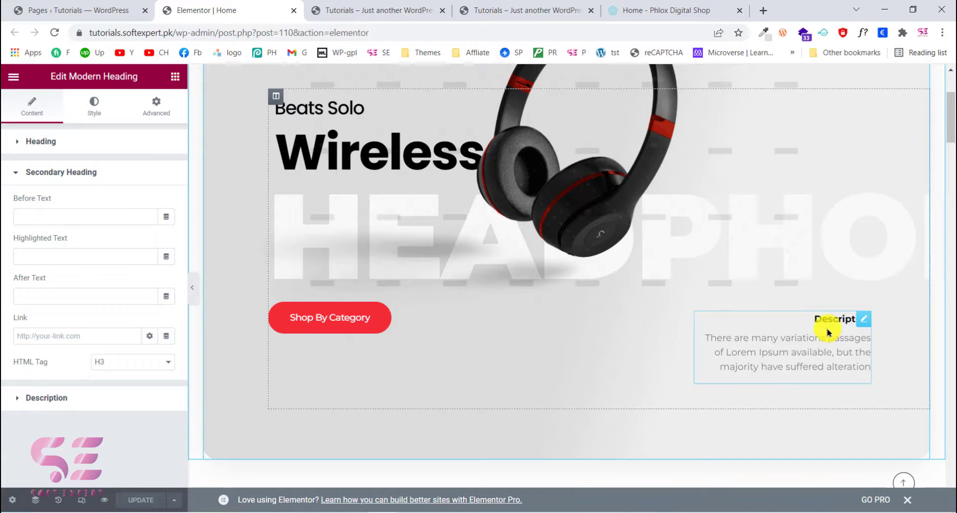
{"action": "left_click", "coordinate": [48, 399]}
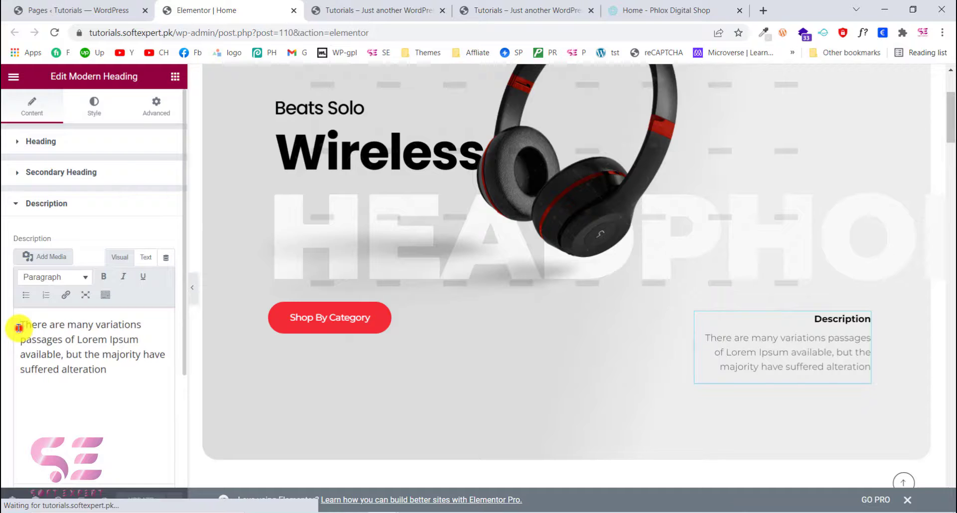
{"action": "left_click_drag", "start_coordinate": [18, 327], "coordinate": [118, 372]}
{"action": "left_click", "coordinate": [118, 373]}
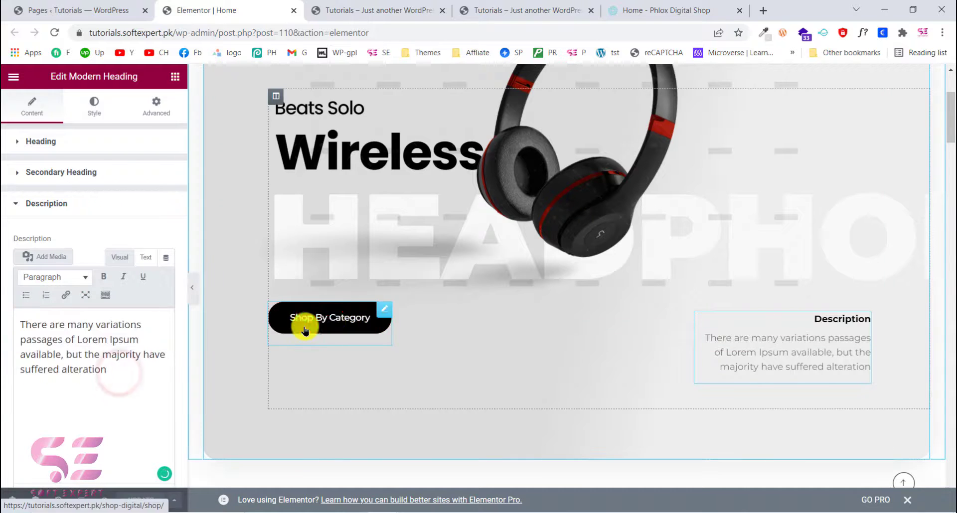
{"action": "left_click", "coordinate": [385, 319]}
{"action": "left_click_drag", "start_coordinate": [154, 173], "coordinate": [93, 171]}
{"action": "left_click_drag", "start_coordinate": [83, 211], "coordinate": [3, 222]}
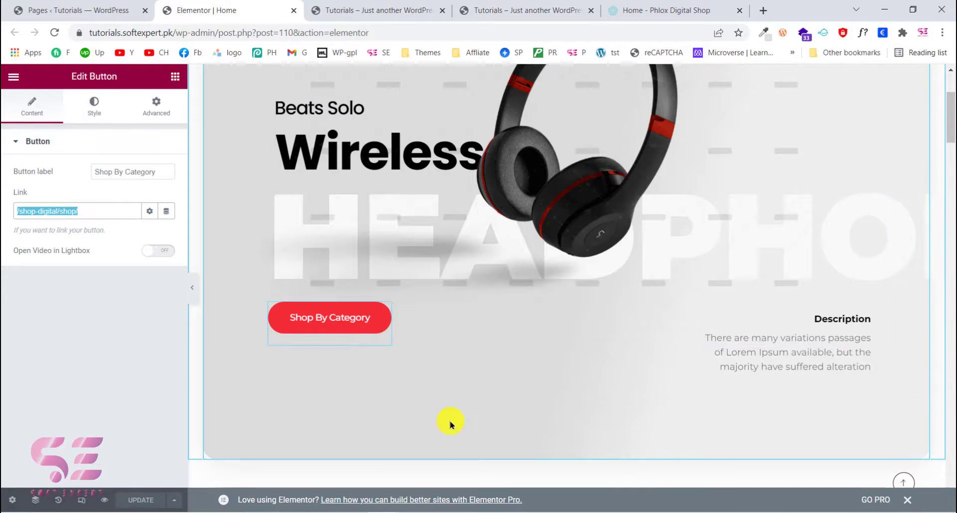
{"action": "scroll", "coordinate": [450, 423], "scroll_direction": "down", "scroll_amount": 6}
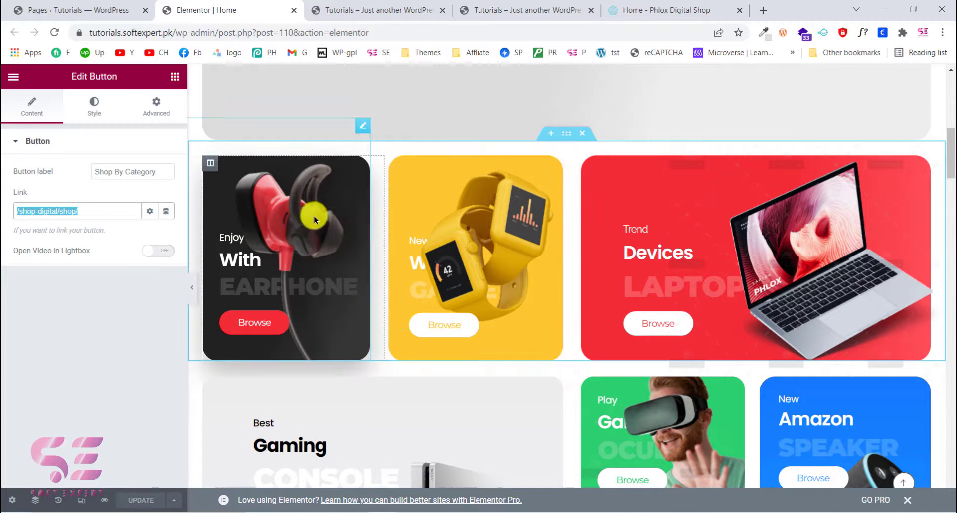
{"action": "left_click", "coordinate": [215, 169]}
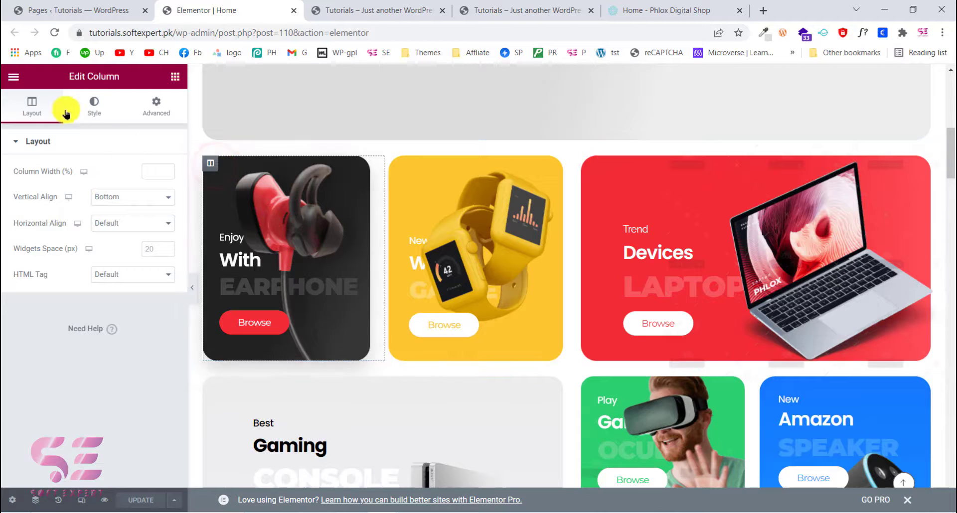
{"action": "left_click", "coordinate": [99, 106]}
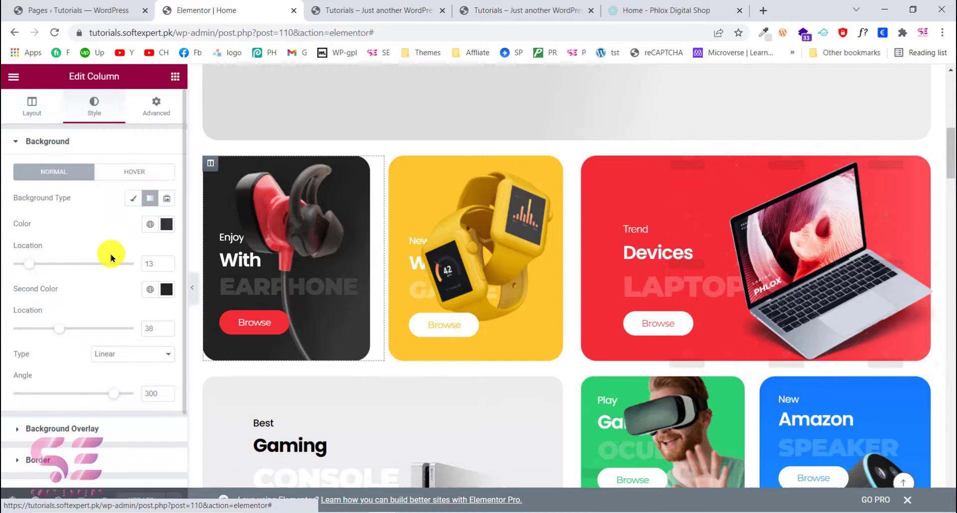
{"action": "scroll", "coordinate": [111, 257], "scroll_direction": "down", "scroll_amount": 2}
{"action": "left_click", "coordinate": [75, 333]}
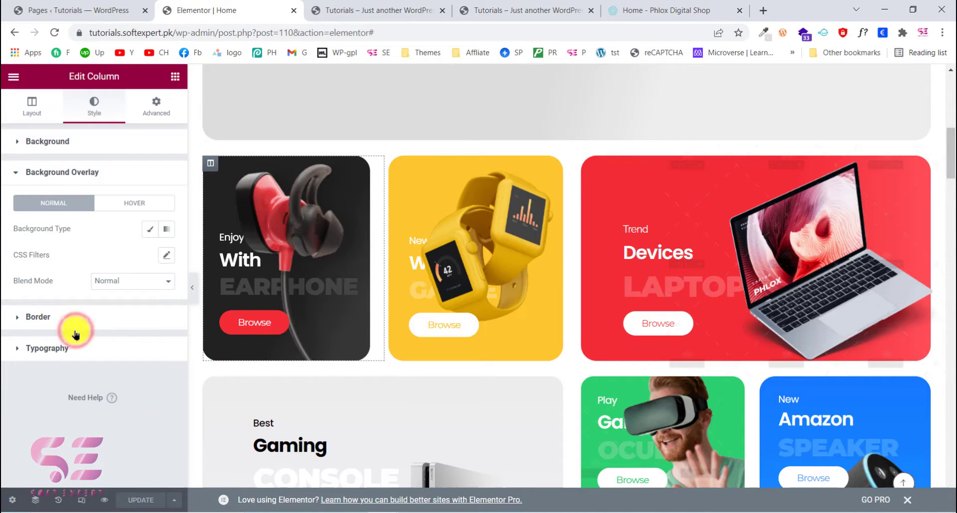
{"action": "left_click", "coordinate": [366, 129]}
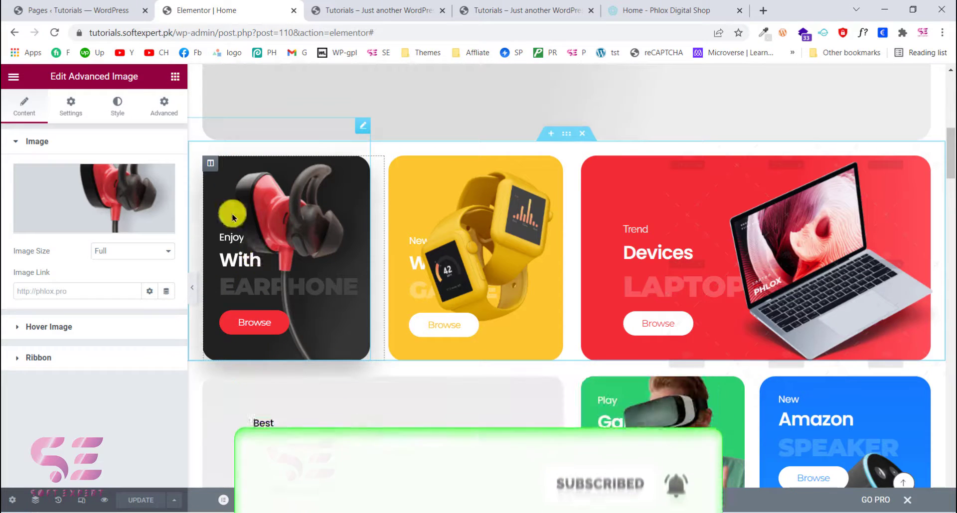
{"action": "left_click", "coordinate": [361, 316]}
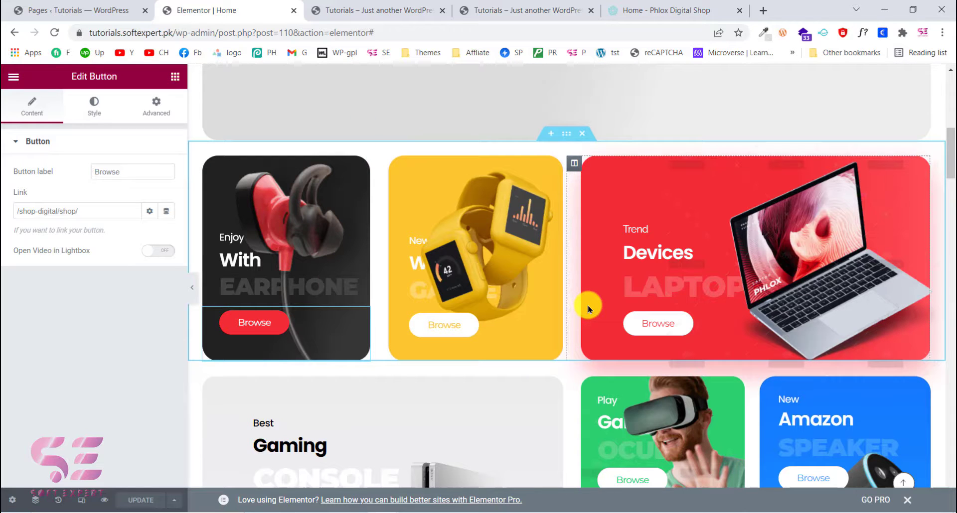
{"action": "scroll", "coordinate": [594, 325], "scroll_direction": "down", "scroll_amount": 4}
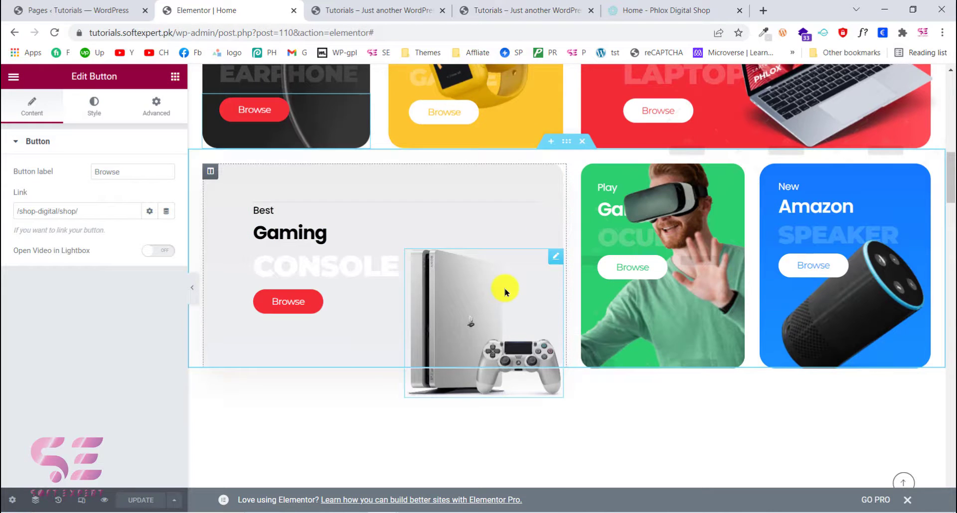
{"action": "scroll", "coordinate": [503, 286], "scroll_direction": "down", "scroll_amount": 5}
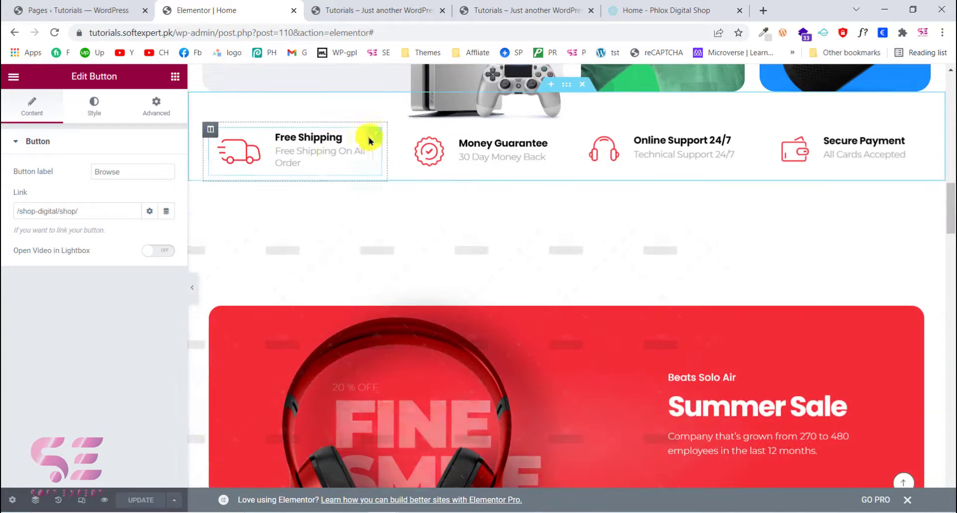
{"action": "left_click", "coordinate": [376, 136]}
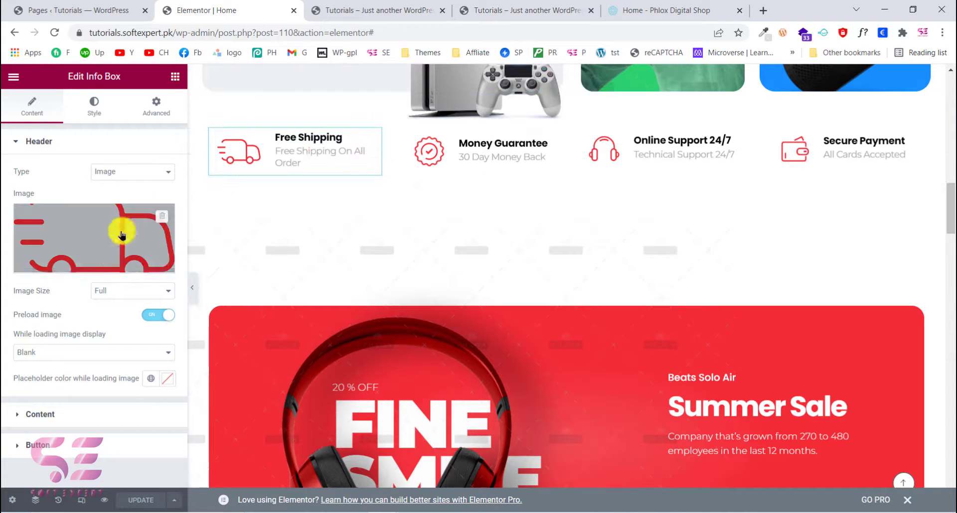
{"action": "mouse_move", "coordinate": [76, 243]}
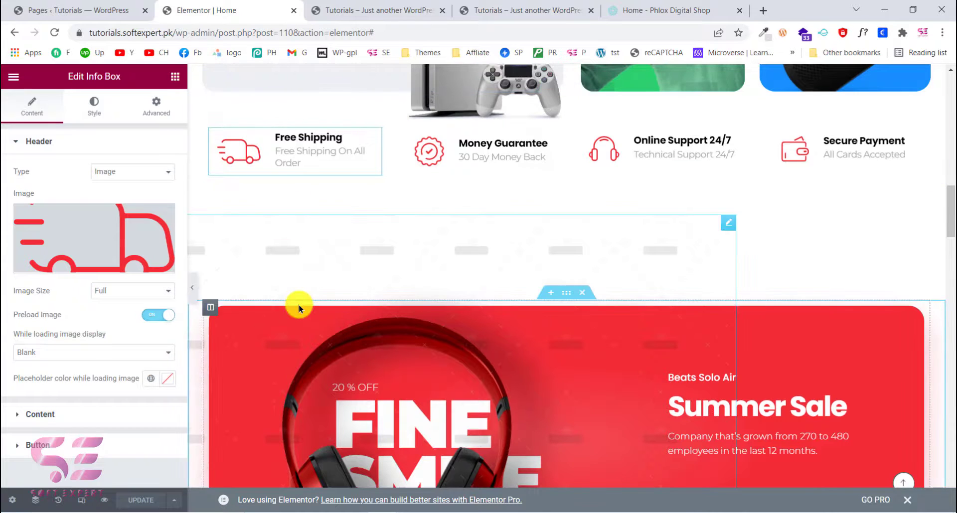
{"action": "scroll", "coordinate": [299, 309], "scroll_direction": "down", "scroll_amount": 4}
{"action": "left_click", "coordinate": [917, 192]}
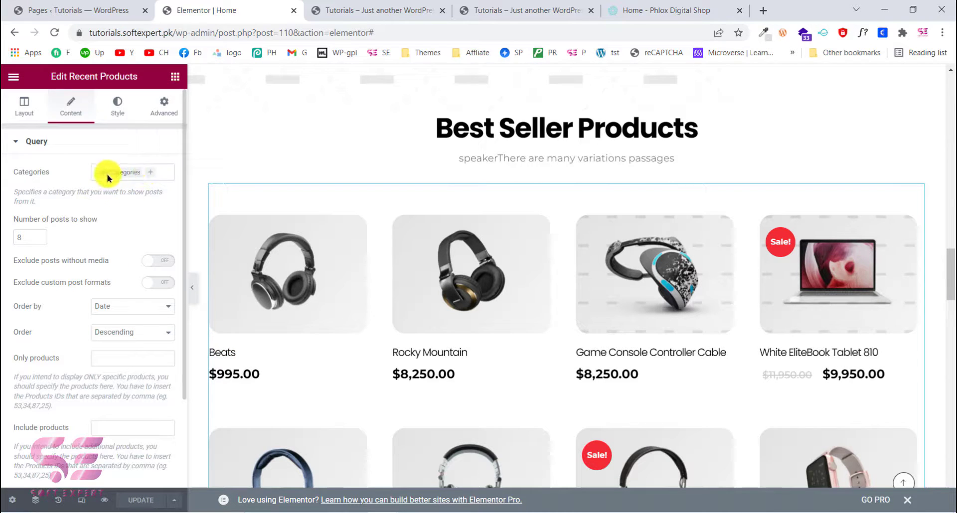
{"action": "scroll", "coordinate": [224, 284], "scroll_direction": "down", "scroll_amount": 2}
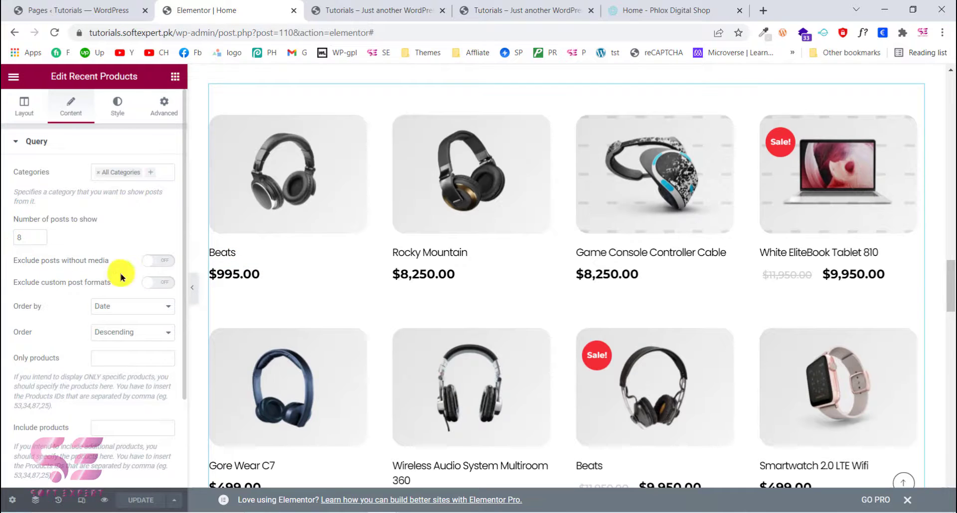
{"action": "scroll", "coordinate": [284, 316], "scroll_direction": "down", "scroll_amount": 7}
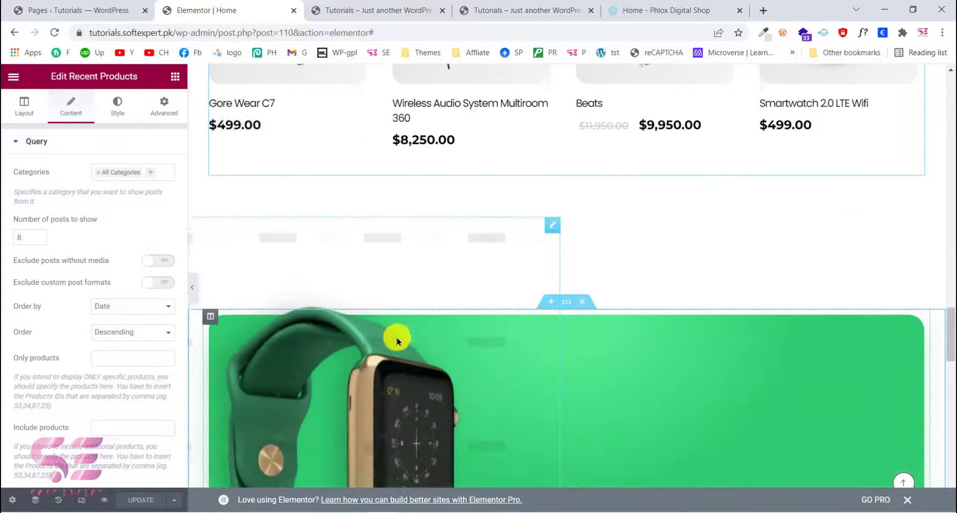
{"action": "scroll", "coordinate": [397, 341], "scroll_direction": "down", "scroll_amount": 10}
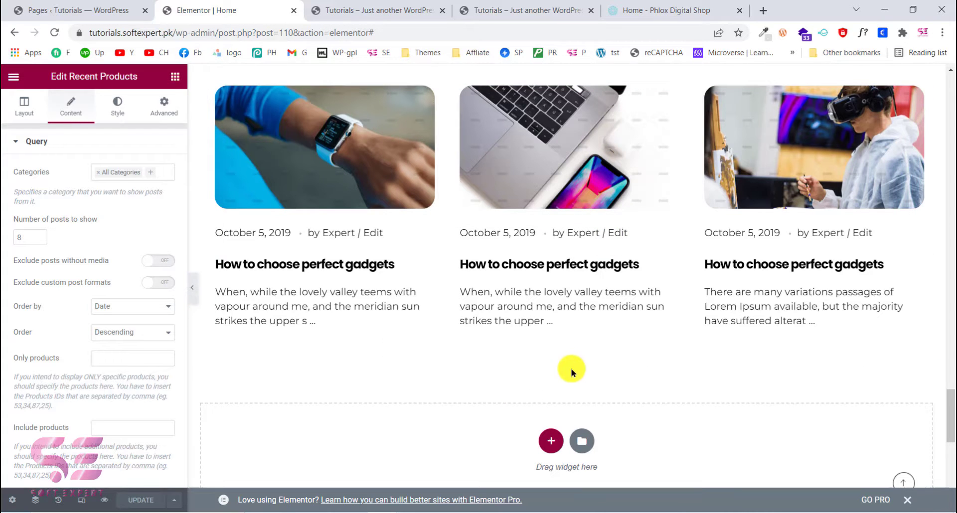
{"action": "left_click", "coordinate": [370, 4]}
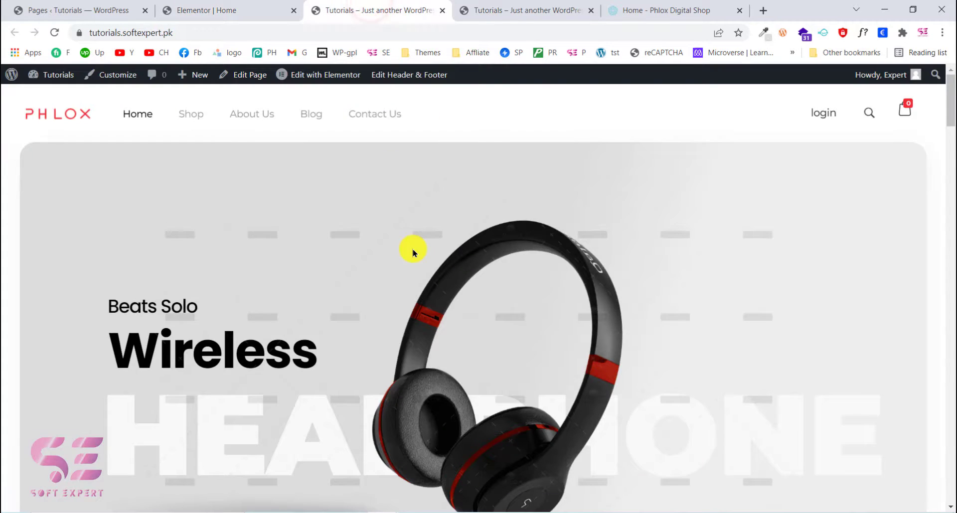
Open the Header template in Elementor in a new tab from the admin bar
{"action": "mouse_move", "coordinate": [327, 76]}
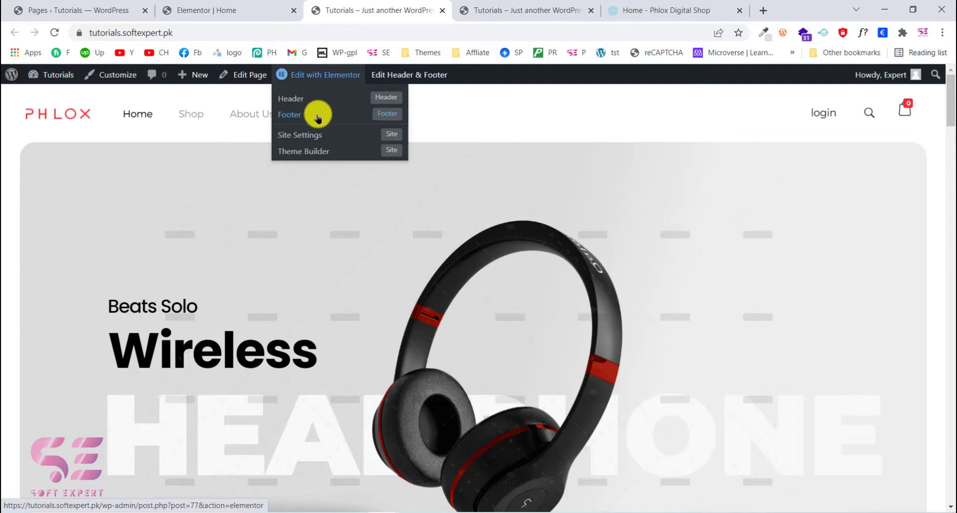
{"action": "right_click", "coordinate": [290, 98]}
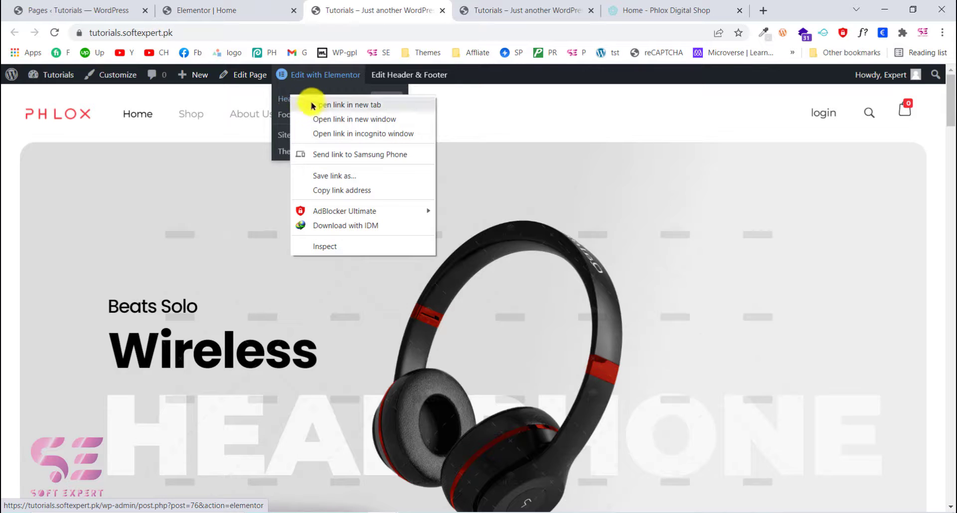
{"action": "left_click", "coordinate": [313, 106]}
{"action": "left_click", "coordinate": [444, 9]}
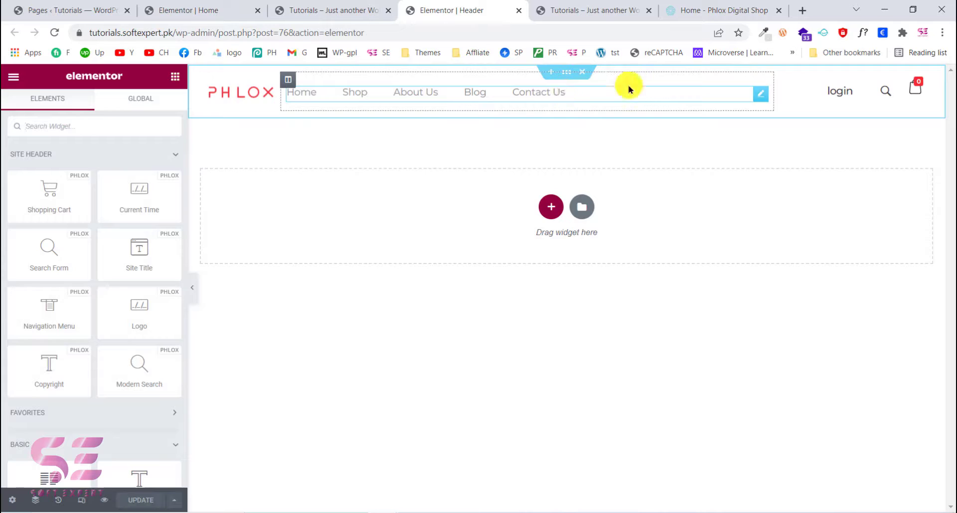
Inspect the header's nav menu, logo, login button and cart widgets without changing them
{"action": "left_click", "coordinate": [757, 94]}
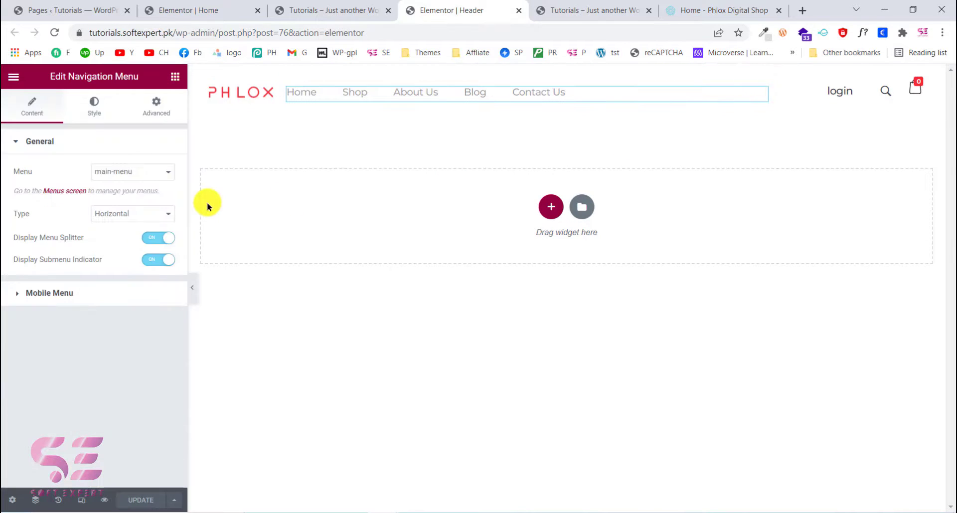
{"action": "left_click", "coordinate": [269, 90]}
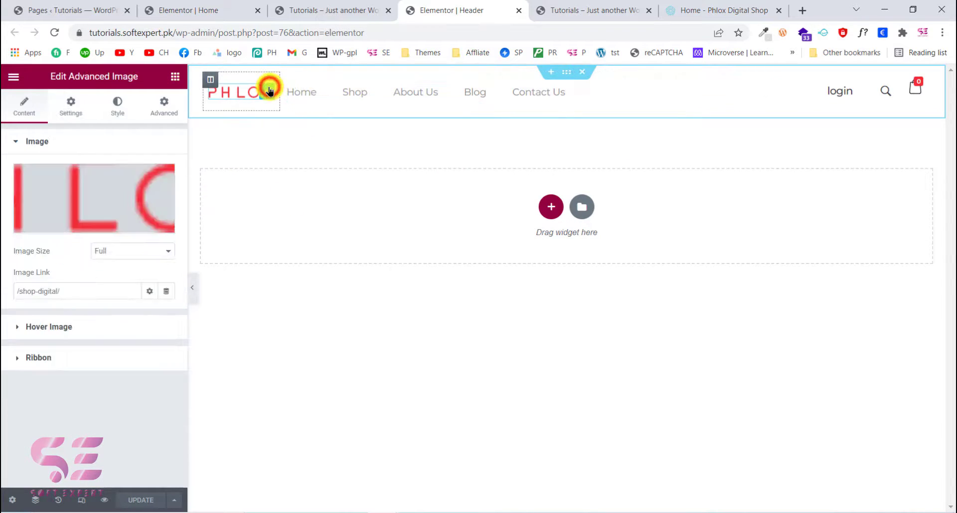
{"action": "left_click", "coordinate": [102, 182]}
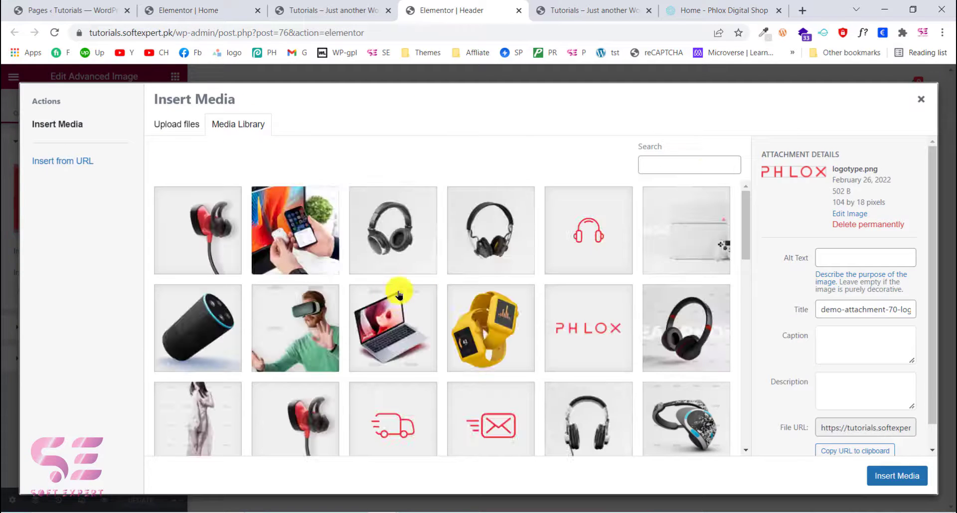
{"action": "left_click", "coordinate": [921, 102]}
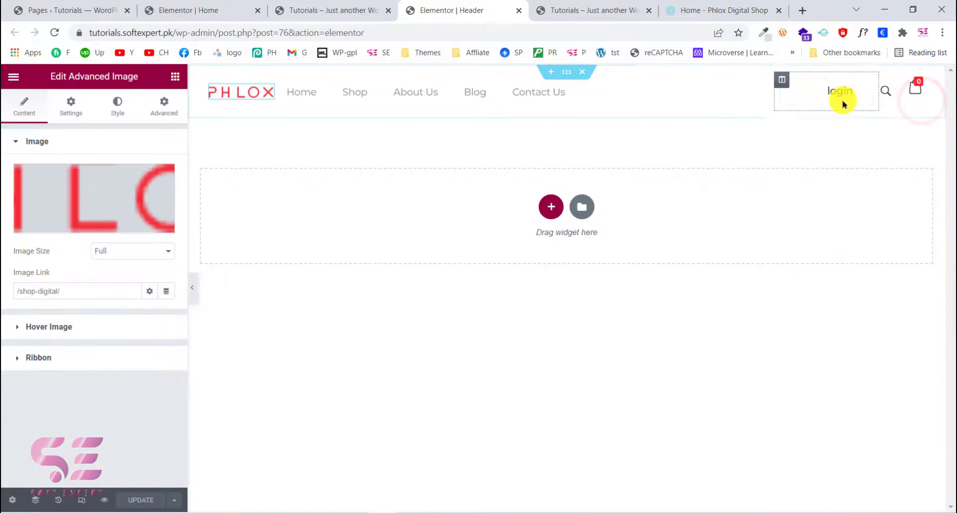
{"action": "left_click", "coordinate": [866, 92]}
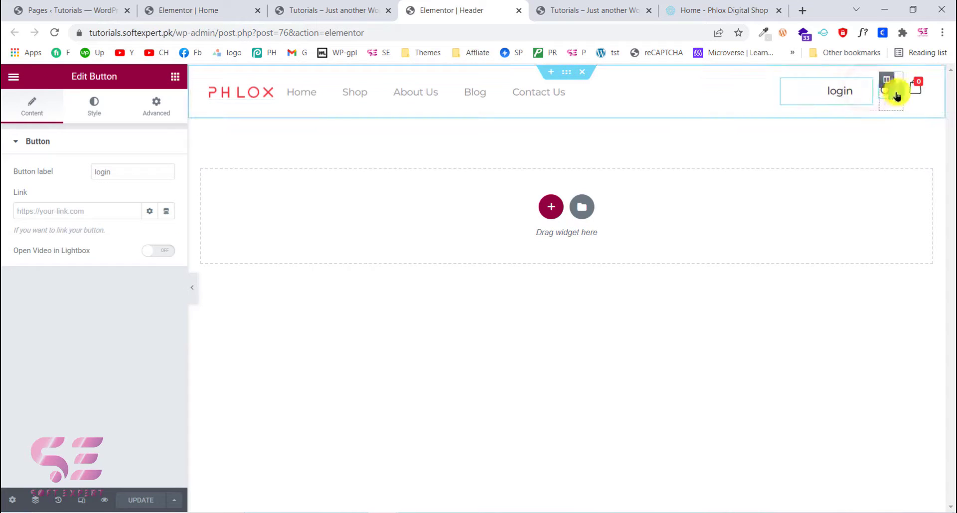
{"action": "left_click", "coordinate": [918, 91]}
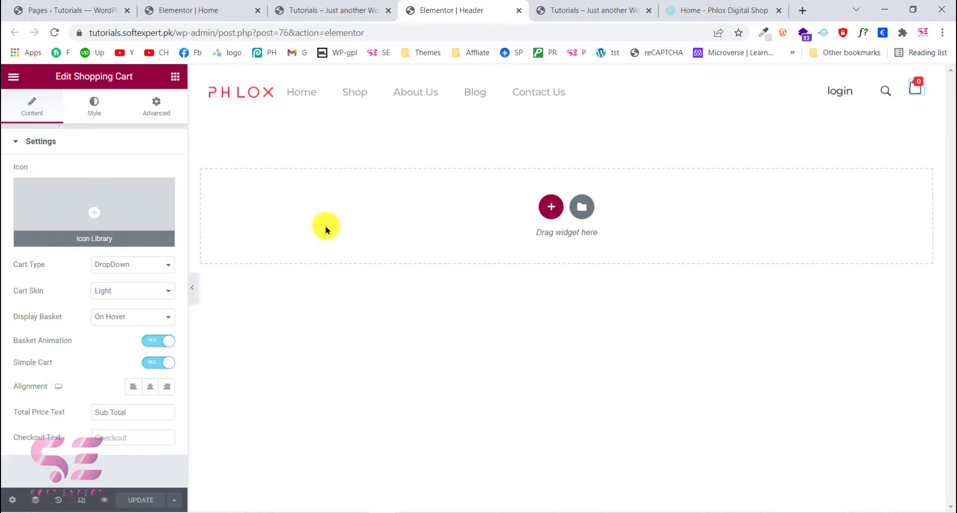
{"action": "left_click", "coordinate": [324, 10]}
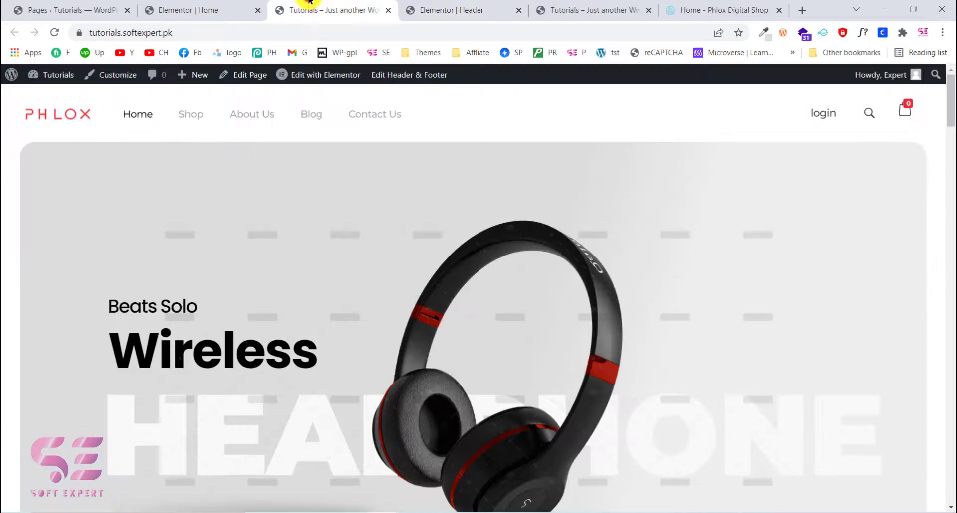
Browse the Shop product grid and categories list, then open the About Us page
{"action": "scroll", "coordinate": [380, 257], "scroll_direction": "down", "scroll_amount": 8}
{"action": "scroll", "coordinate": [382, 258], "scroll_direction": "up", "scroll_amount": 10}
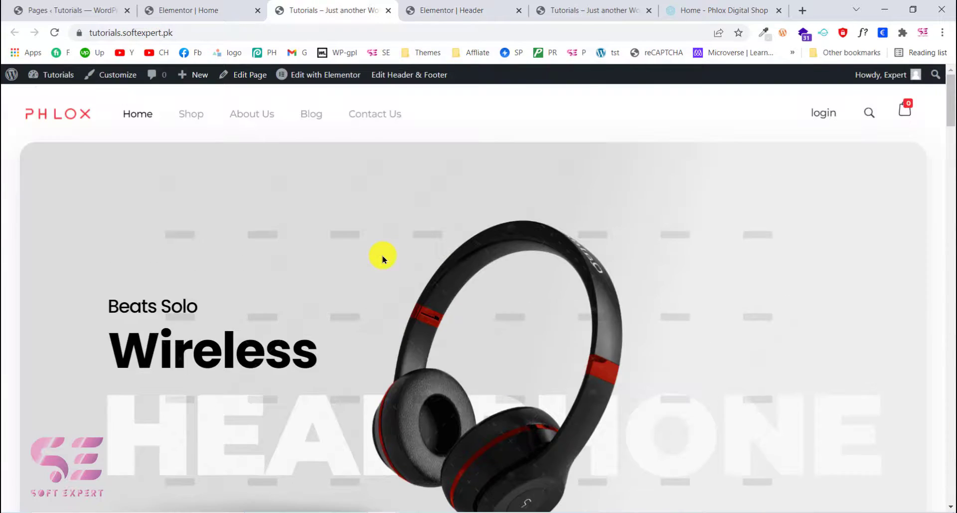
{"action": "left_click", "coordinate": [188, 119]}
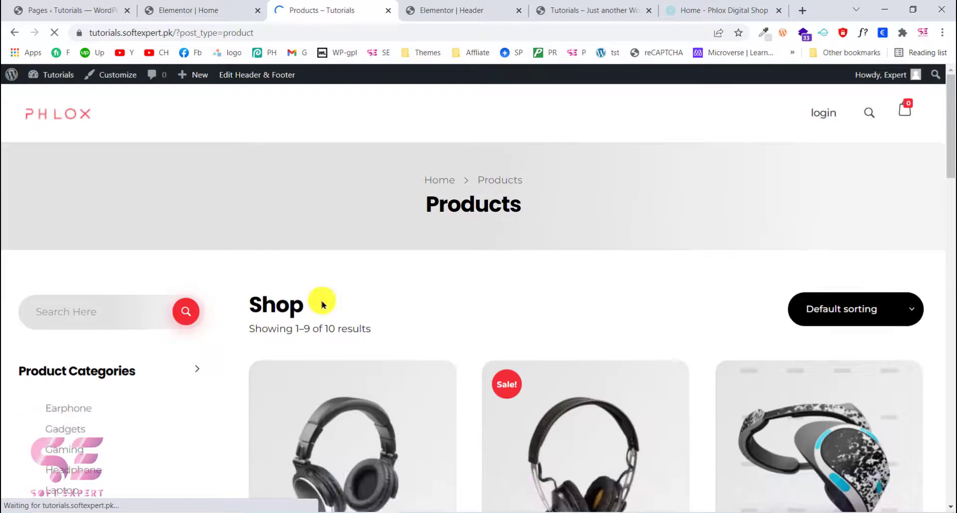
{"action": "scroll", "coordinate": [322, 304], "scroll_direction": "down", "scroll_amount": 3}
{"action": "scroll", "coordinate": [495, 310], "scroll_direction": "down", "scroll_amount": 4}
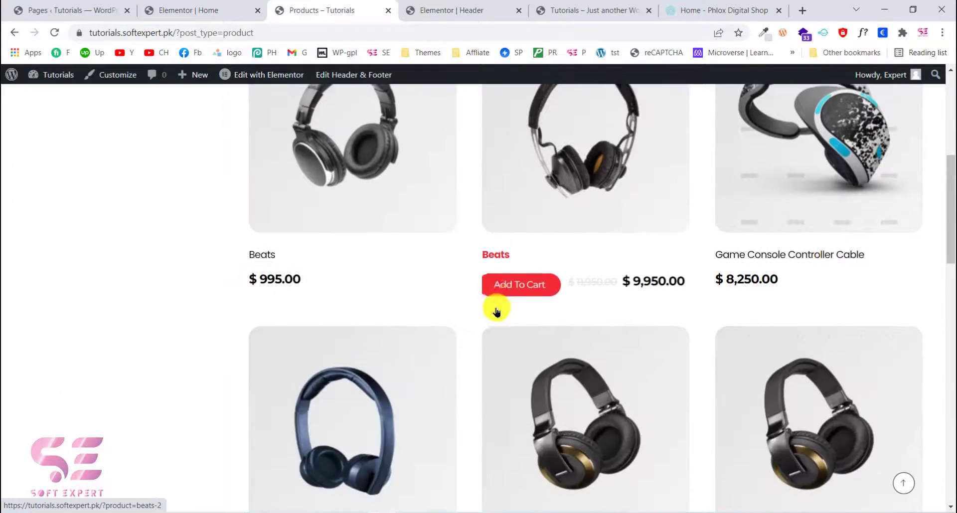
{"action": "scroll", "coordinate": [542, 299], "scroll_direction": "up", "scroll_amount": 7}
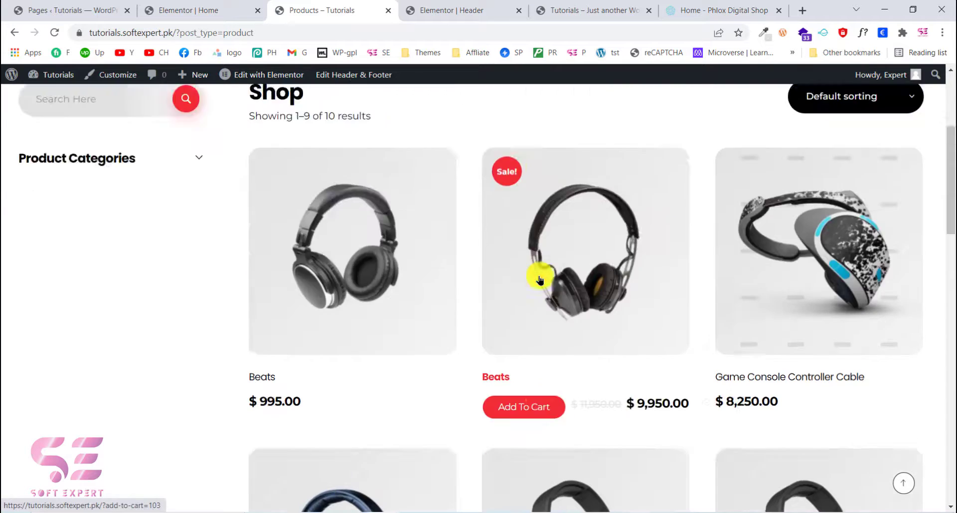
{"action": "left_click", "coordinate": [168, 329]}
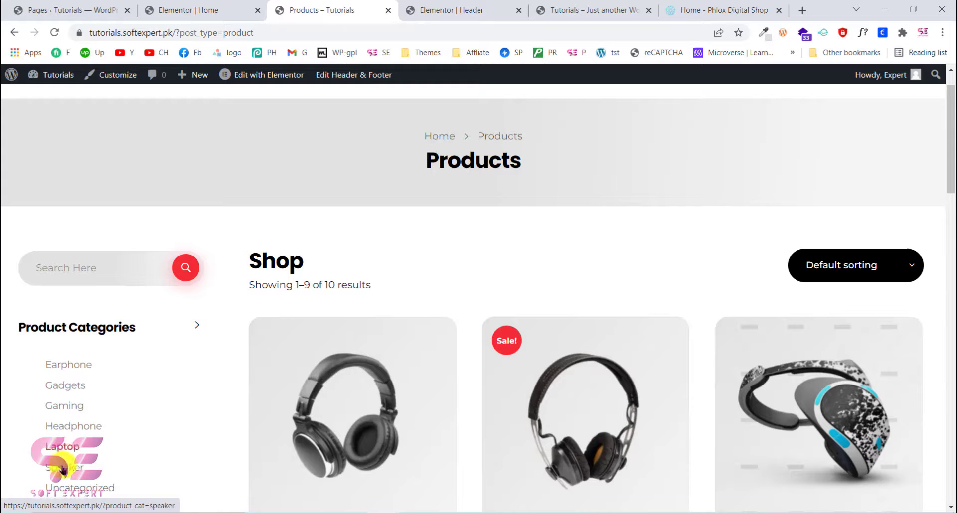
{"action": "scroll", "coordinate": [501, 277], "scroll_direction": "down", "scroll_amount": 15}
{"action": "scroll", "coordinate": [515, 274], "scroll_direction": "up", "scroll_amount": 15}
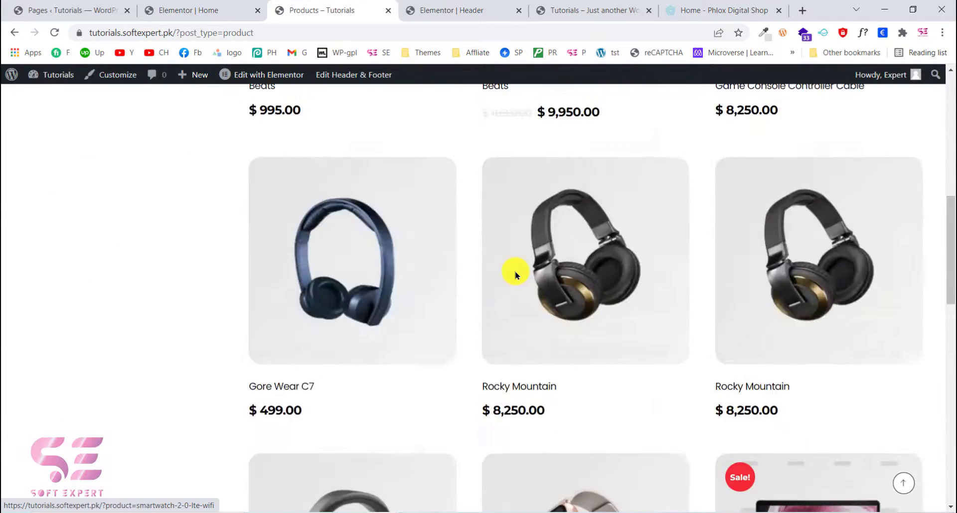
{"action": "left_click", "coordinate": [255, 120]}
{"action": "scroll", "coordinate": [272, 225], "scroll_direction": "down", "scroll_amount": 3}
{"action": "left_click_drag", "start_coordinate": [45, 206], "coordinate": [203, 216]}
{"action": "left_click", "coordinate": [204, 215]}
{"action": "scroll", "coordinate": [681, 303], "scroll_direction": "down", "scroll_amount": 3}
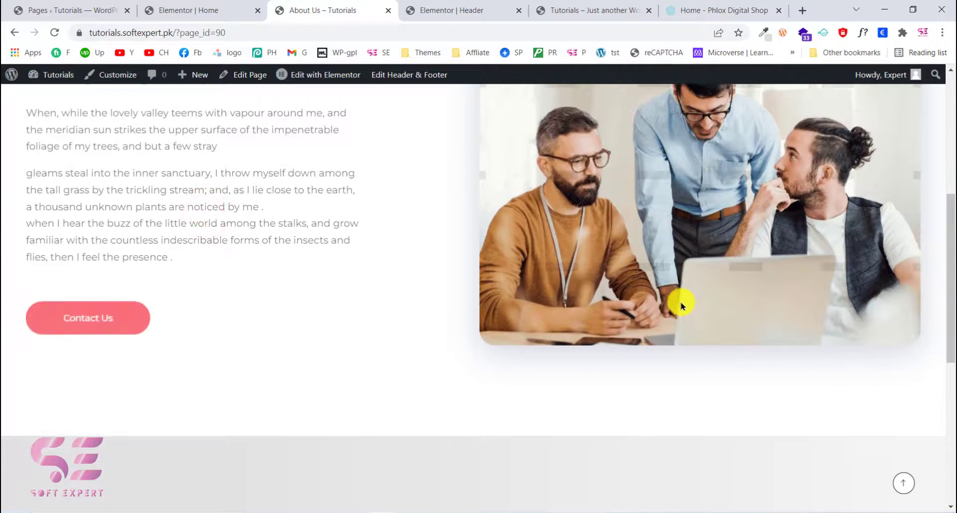
{"action": "scroll", "coordinate": [501, 352], "scroll_direction": "down", "scroll_amount": 6}
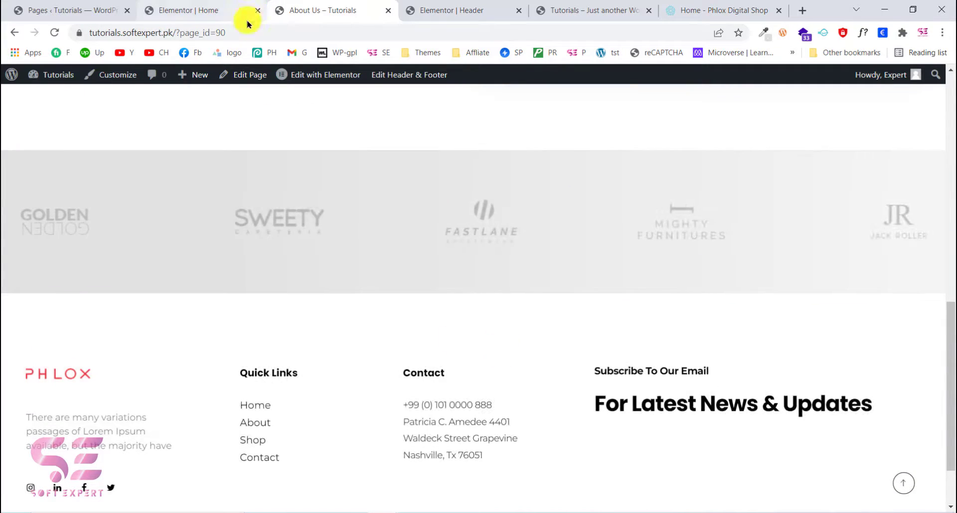
{"action": "scroll", "coordinate": [208, 103], "scroll_direction": "up", "scroll_amount": 15}
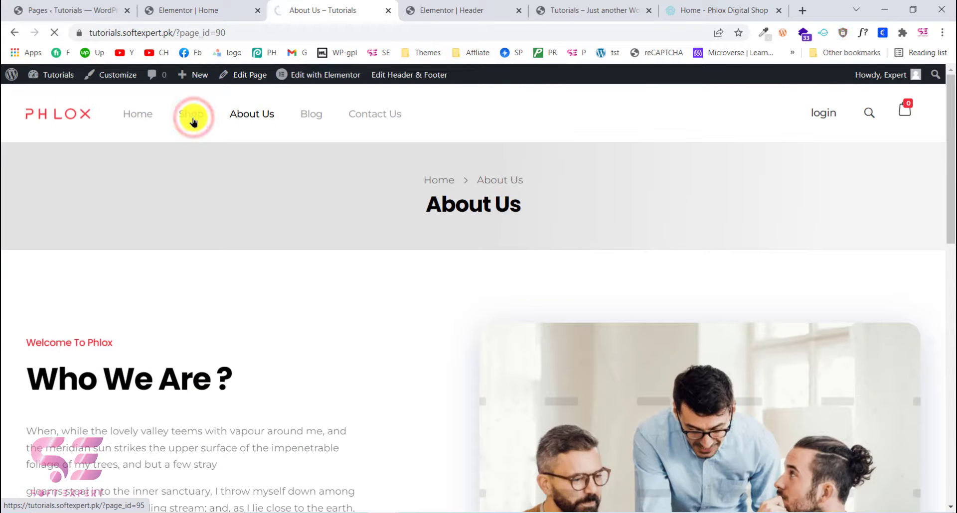
{"action": "scroll", "coordinate": [341, 273], "scroll_direction": "down", "scroll_amount": 3}
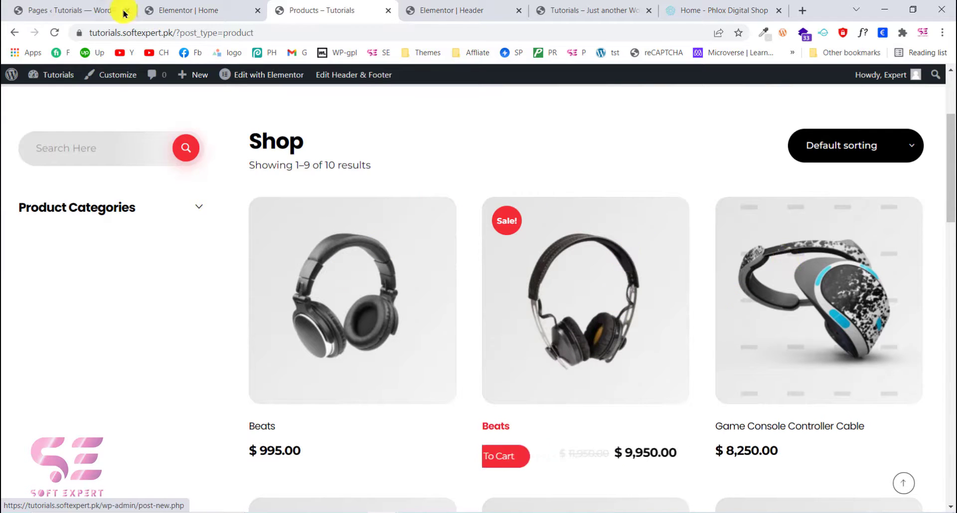
Review the 10 imported products in the admin Products list, then return to the shop page
{"action": "left_click", "coordinate": [89, 10]}
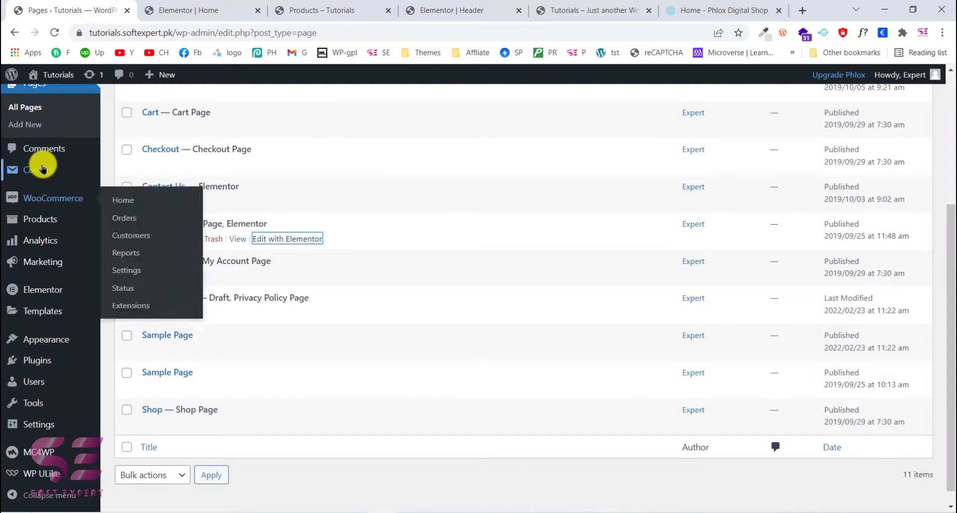
{"action": "left_click", "coordinate": [52, 222]}
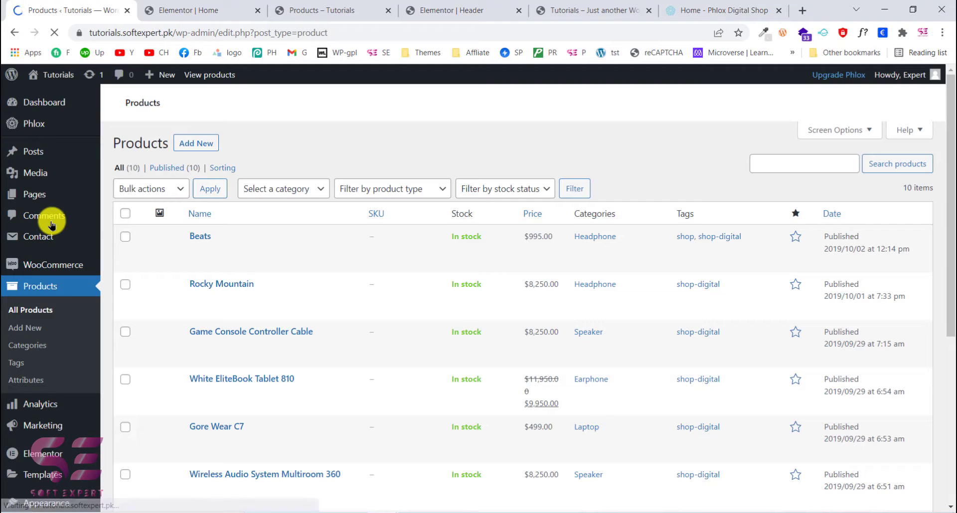
{"action": "scroll", "coordinate": [232, 279], "scroll_direction": "down", "scroll_amount": 3}
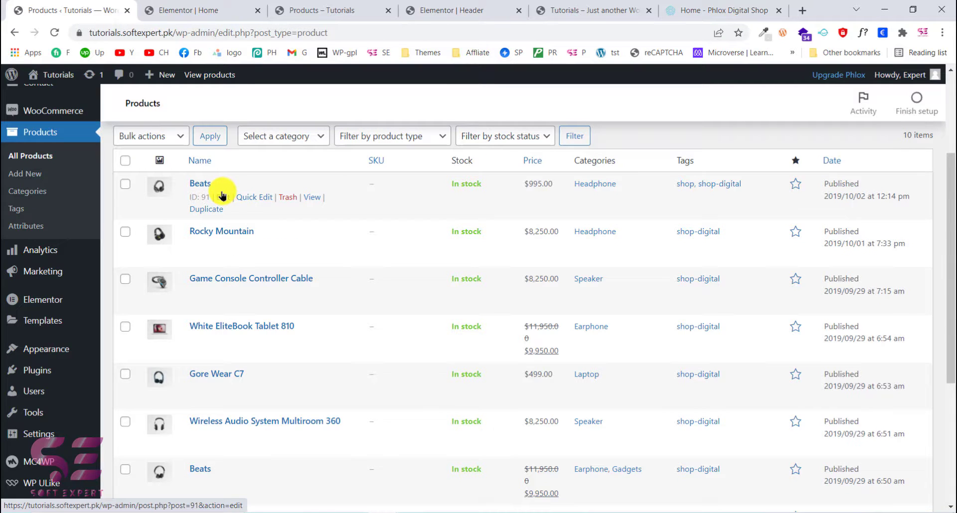
{"action": "scroll", "coordinate": [222, 194], "scroll_direction": "up", "scroll_amount": 3}
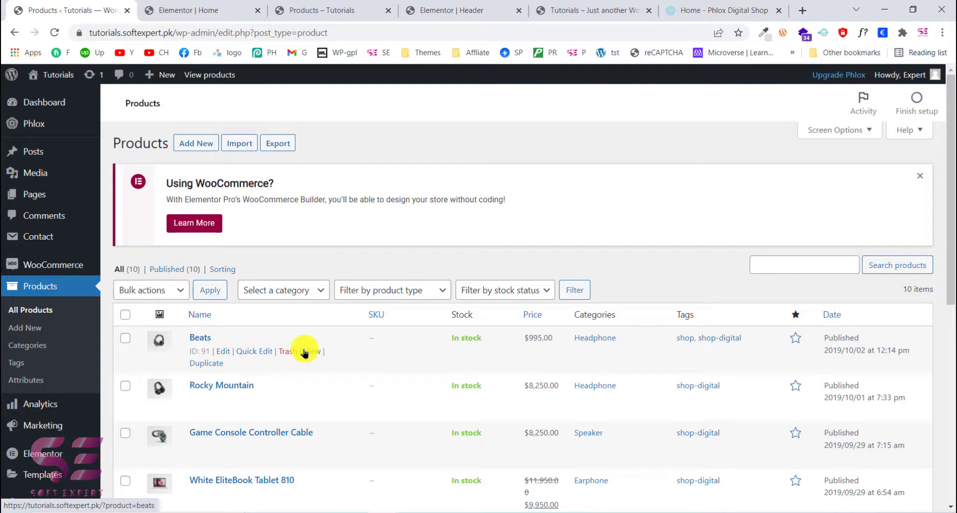
{"action": "left_click", "coordinate": [306, 11]}
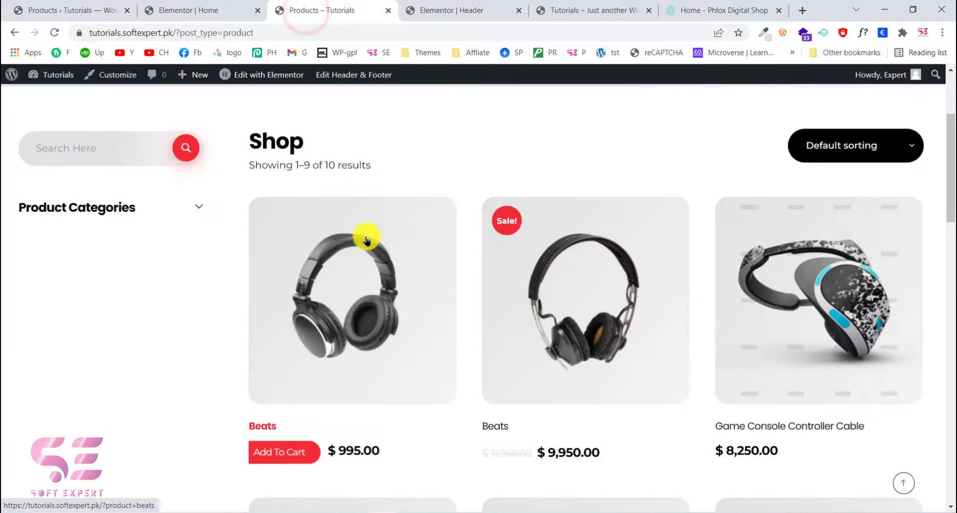
Review the Contact Us page's Get In Touch form and its missing Google Maps API key notice
{"action": "scroll", "coordinate": [367, 241], "scroll_direction": "up", "scroll_amount": 3}
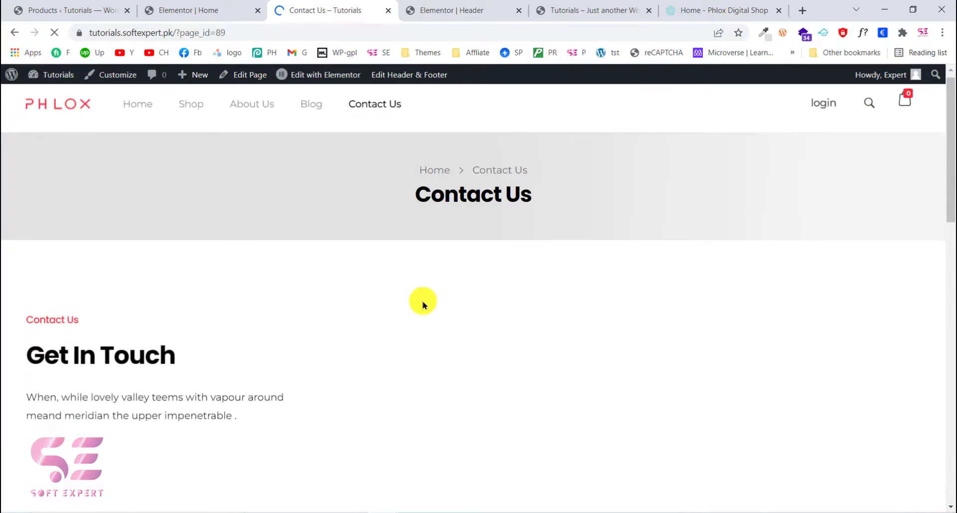
{"action": "scroll", "coordinate": [422, 305], "scroll_direction": "down", "scroll_amount": 2}
{"action": "scroll", "coordinate": [205, 308], "scroll_direction": "down", "scroll_amount": 2}
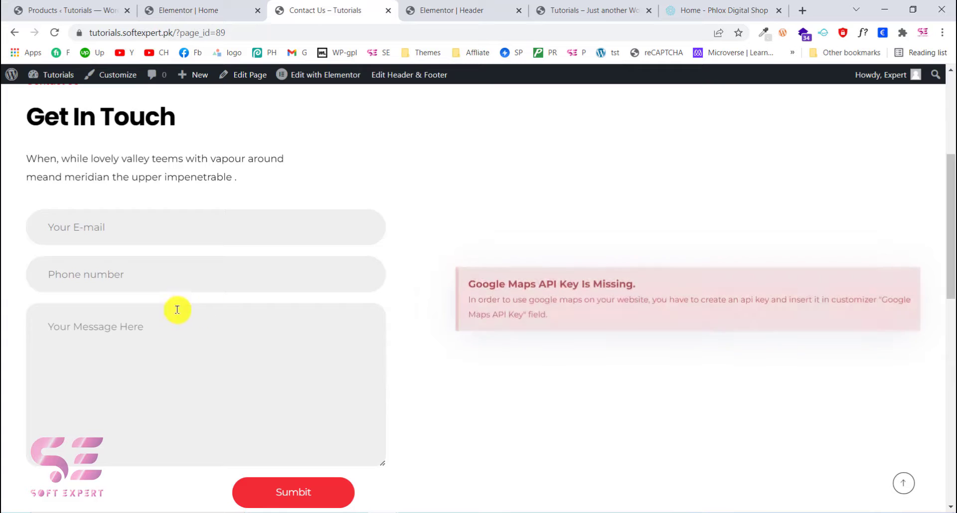
{"action": "scroll", "coordinate": [177, 310], "scroll_direction": "up", "scroll_amount": 1}
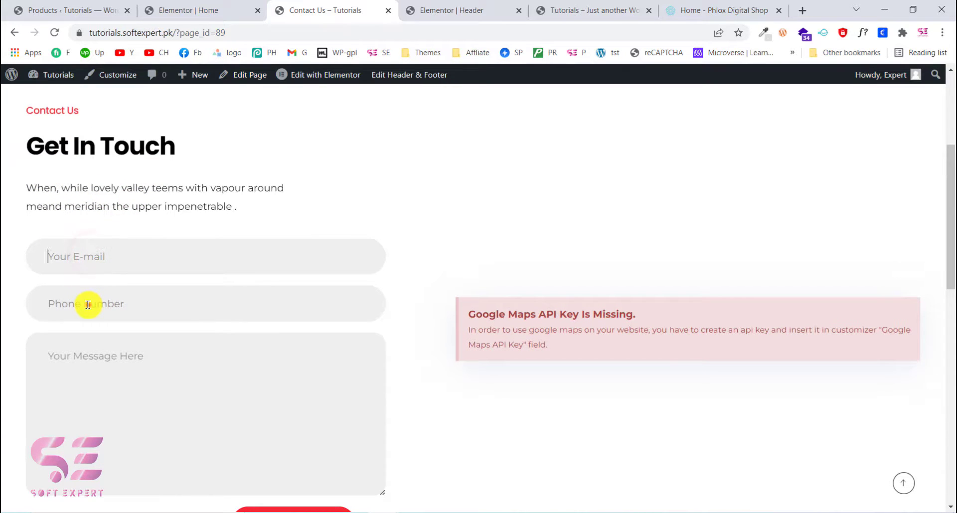
{"action": "scroll", "coordinate": [94, 358], "scroll_direction": "down", "scroll_amount": 1}
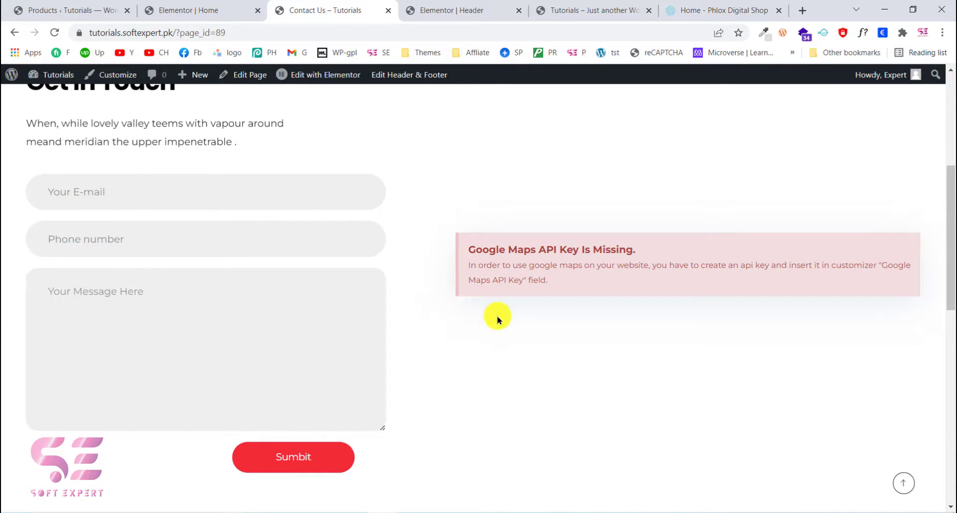
{"action": "scroll", "coordinate": [491, 246], "scroll_direction": "up", "scroll_amount": 1}
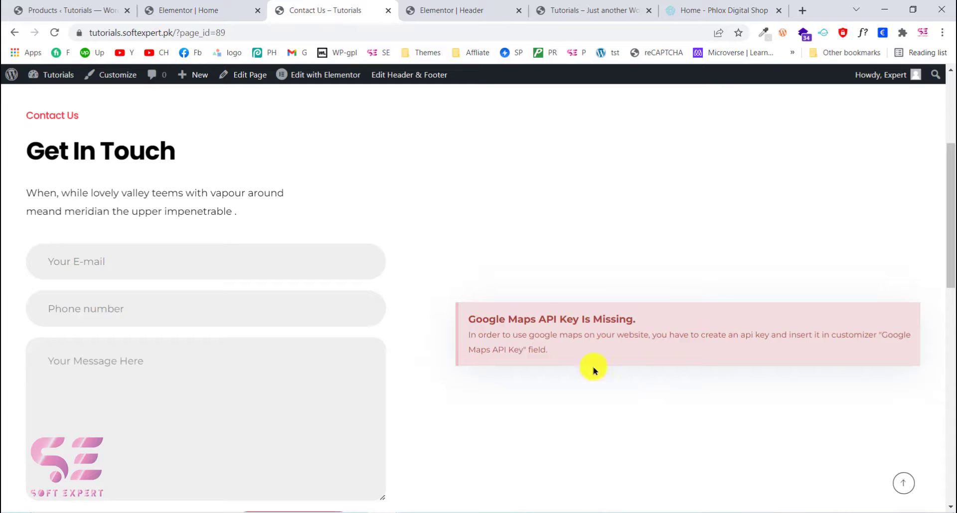
{"action": "left_click_drag", "start_coordinate": [515, 322], "coordinate": [638, 323]}
{"action": "left_click", "coordinate": [638, 323]}
{"action": "scroll", "coordinate": [620, 286], "scroll_direction": "down", "scroll_amount": 8}
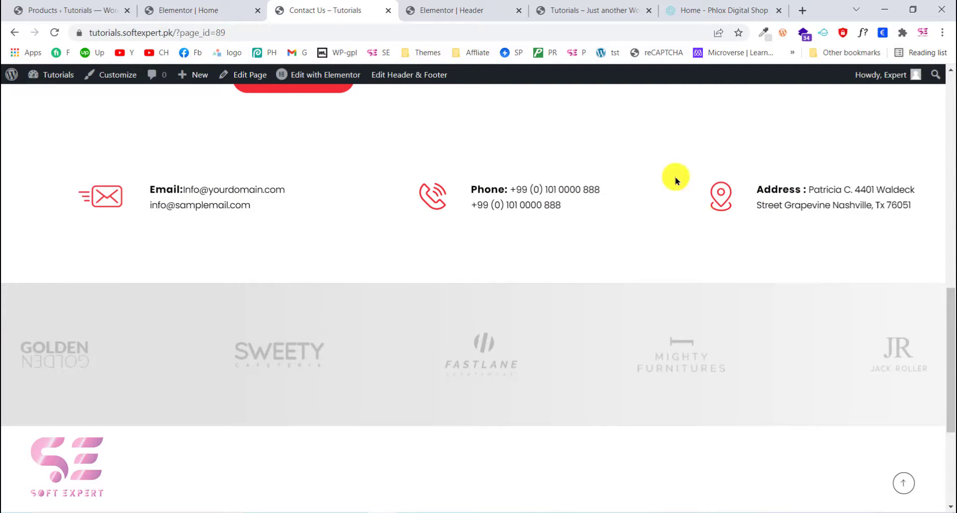
{"action": "scroll", "coordinate": [731, 249], "scroll_direction": "down", "scroll_amount": 4}
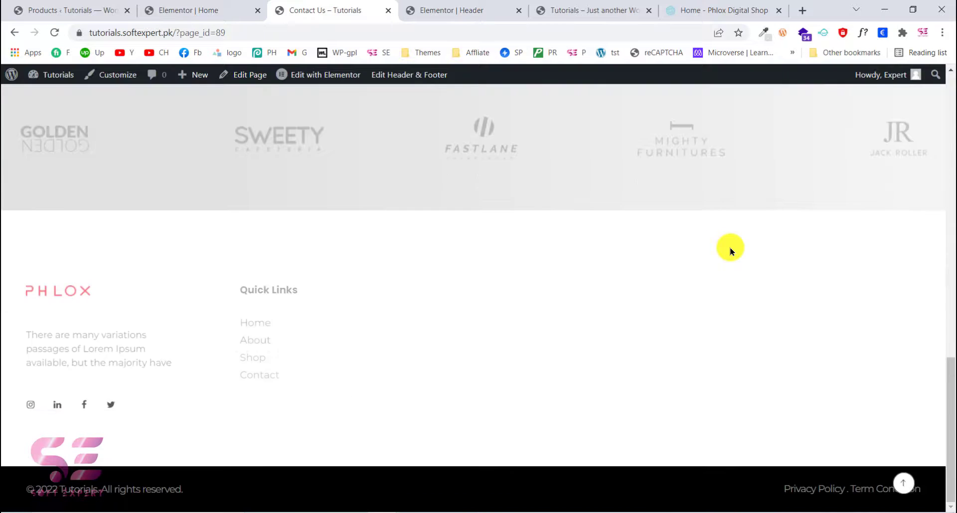
{"action": "key", "text": "ctrl+9"}
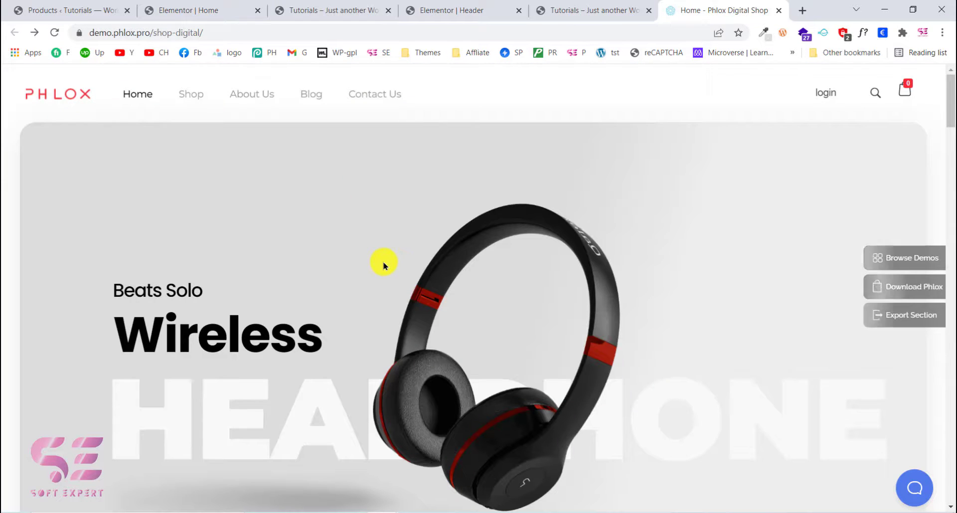
{"action": "scroll", "coordinate": [383, 265], "scroll_direction": "down", "scroll_amount": 8}
{"action": "scroll", "coordinate": [383, 265], "scroll_direction": "down", "scroll_amount": 10}
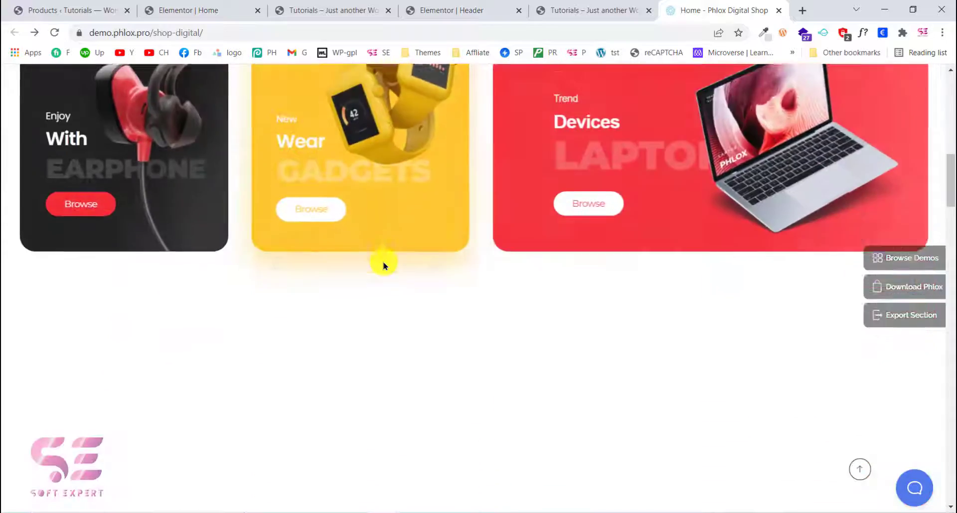
{"action": "scroll", "coordinate": [477, 269], "scroll_direction": "down", "scroll_amount": 12}
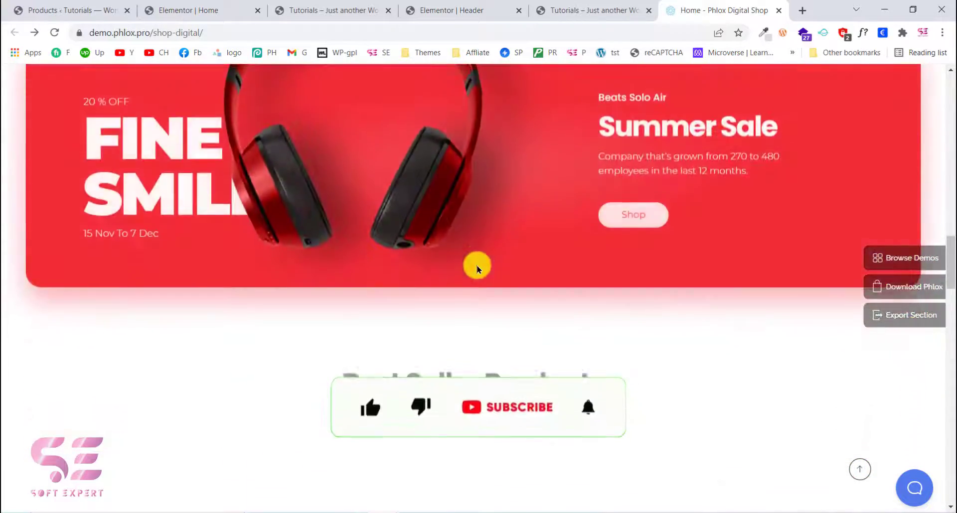
{"action": "scroll", "coordinate": [477, 269], "scroll_direction": "down", "scroll_amount": 4}
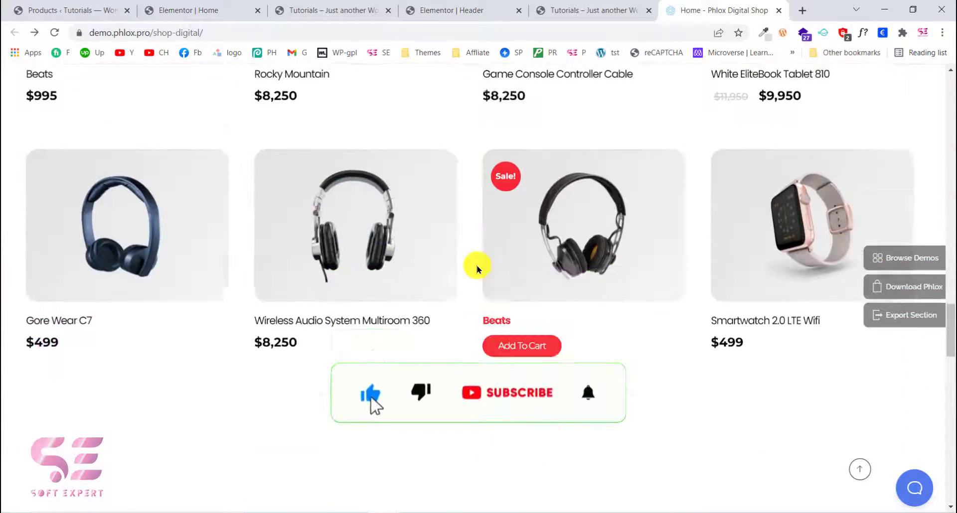
{"action": "scroll", "coordinate": [355, 220], "scroll_direction": "down", "scroll_amount": 10}
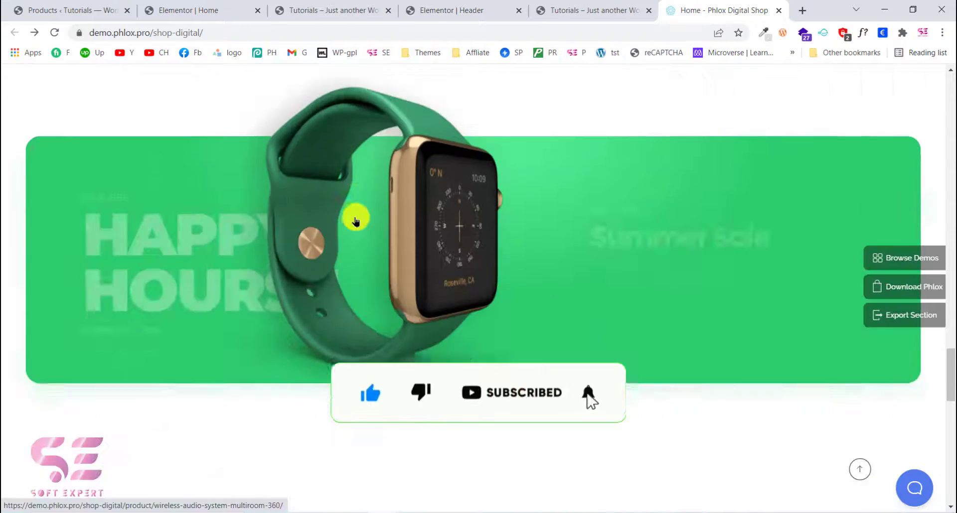
{"action": "scroll", "coordinate": [498, 228], "scroll_direction": "down", "scroll_amount": 12}
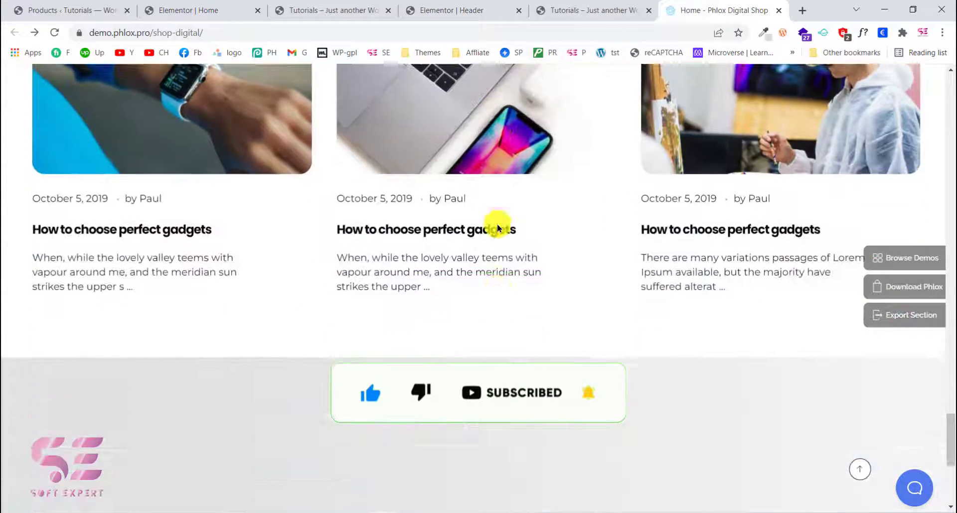